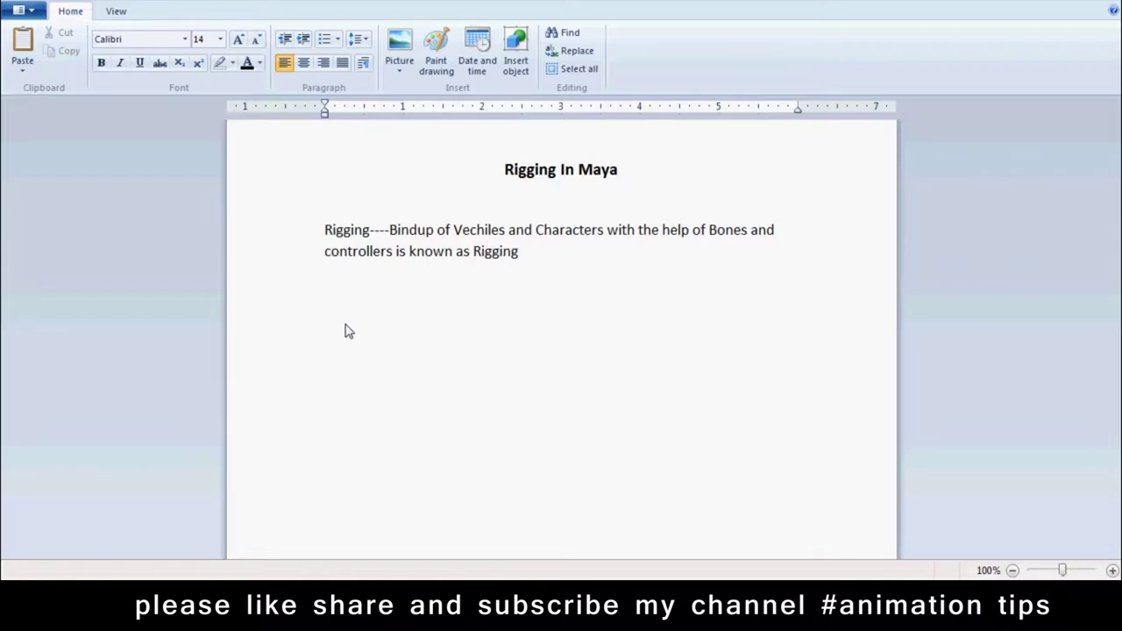
# Type the heading 'Elements Of Rigging' with items '1. Bones' and '2. IK-----Inverse Kinematics'.
pyautogui.write('Elements ')
pyautogui.write('Of Rigging ')
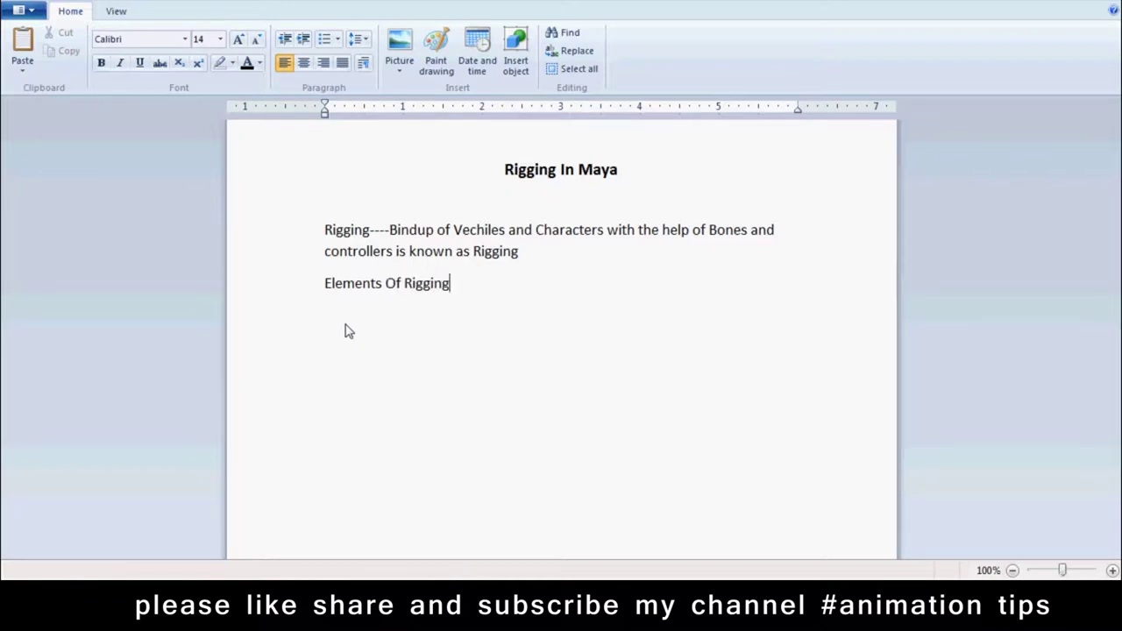
pyautogui.write('1. ')
pyautogui.write('Bones')
pyautogui.press('Return')
pyautogui.write('2. ')
pyautogui.write('IK')
pyautogui.write('-----Inverse ')
pyautogui.write('Kinematics')
pyautogui.press('Return')
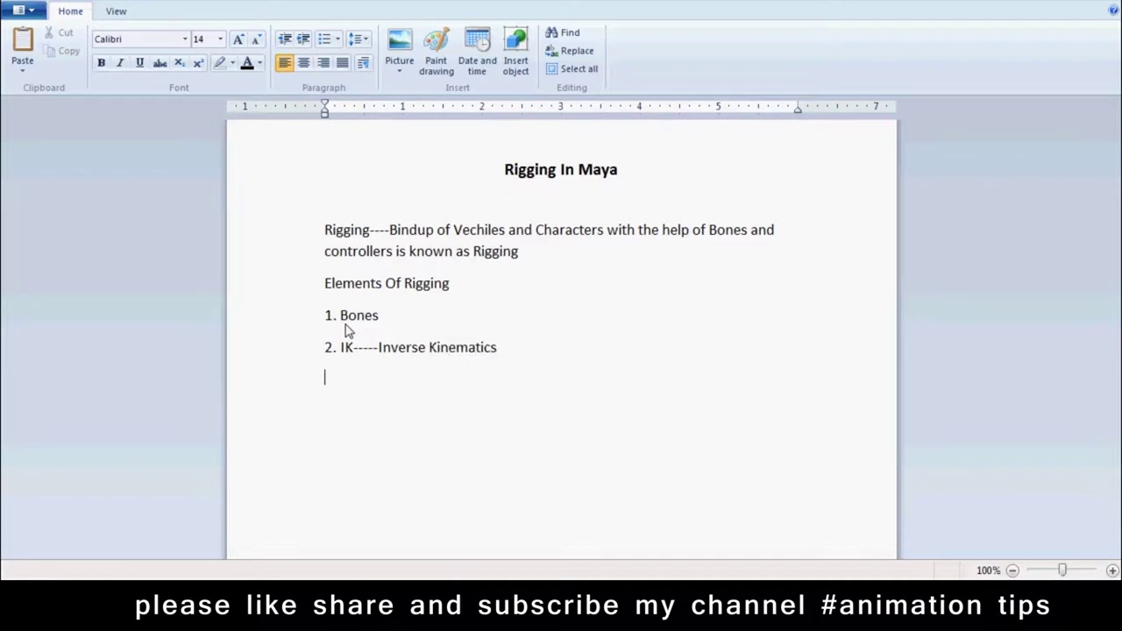
# Add item '3. Fk-----Forward kinematics', fixing typos, then check the screen recorder.
pyautogui.write('3.')
pyautogui.write(' Fk-----Forward kn')
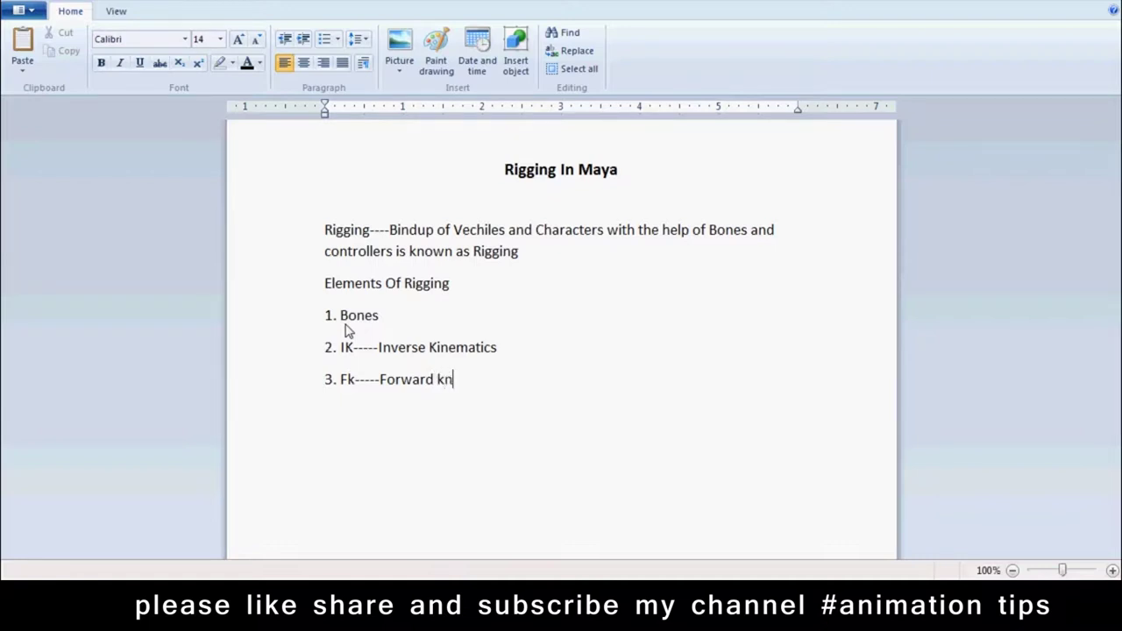
pyautogui.press('BackSpace')
pyautogui.write('inematicsd')
pyautogui.press('BackSpace')
pyautogui.click(979, 585)
pyautogui.click(1004, 526)
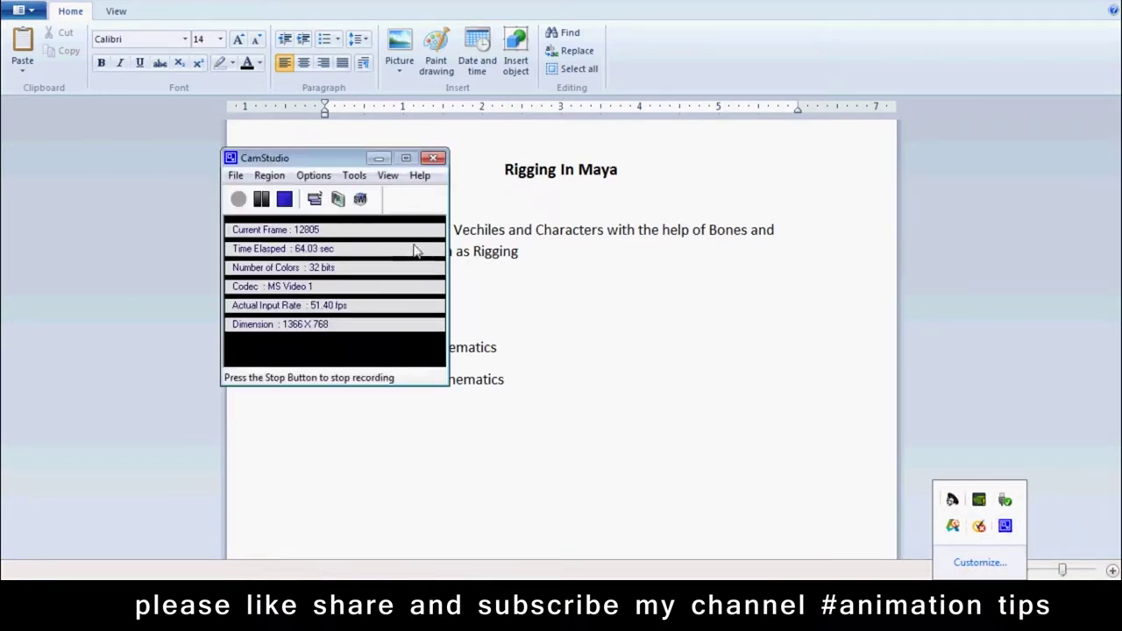
pyautogui.click(266, 200)
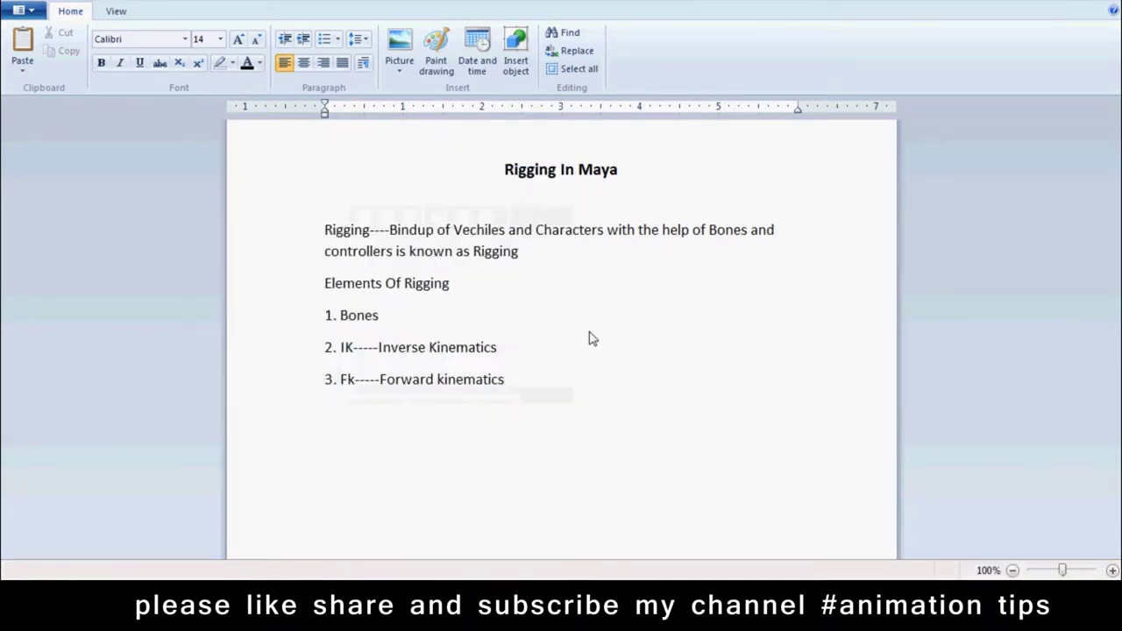
# Add items '4. Controllers' and '5. Connection Editors' on new lines.
pyautogui.press('Return')
pyautogui.write('4. ')
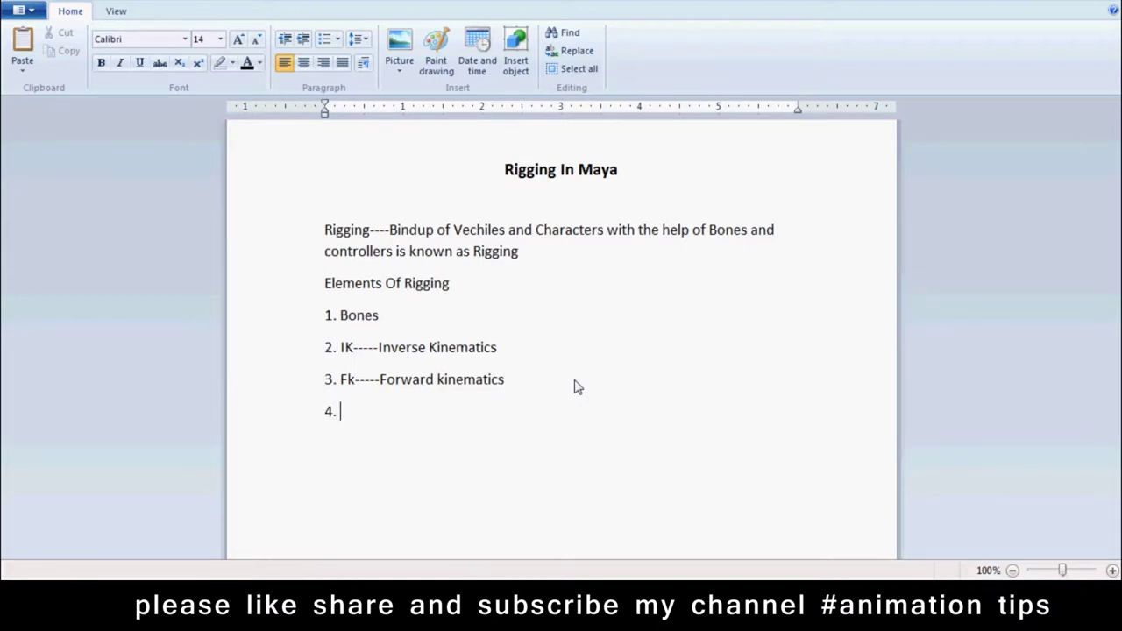
pyautogui.write('Controllers')
pyautogui.press('Return')
pyautogui.write('5. Connection Editor')
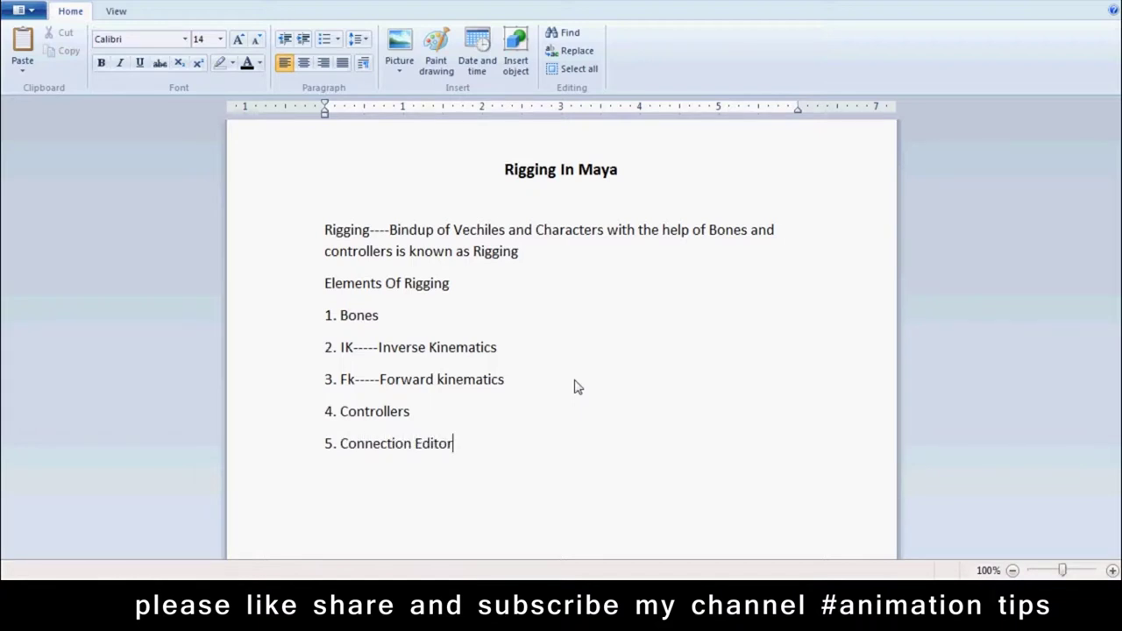
pyautogui.write('s')
# Add '6. Expression Editor' as the sixth item, correcting the typo.
pyautogui.press('Return')
pyautogui.write('Expression')
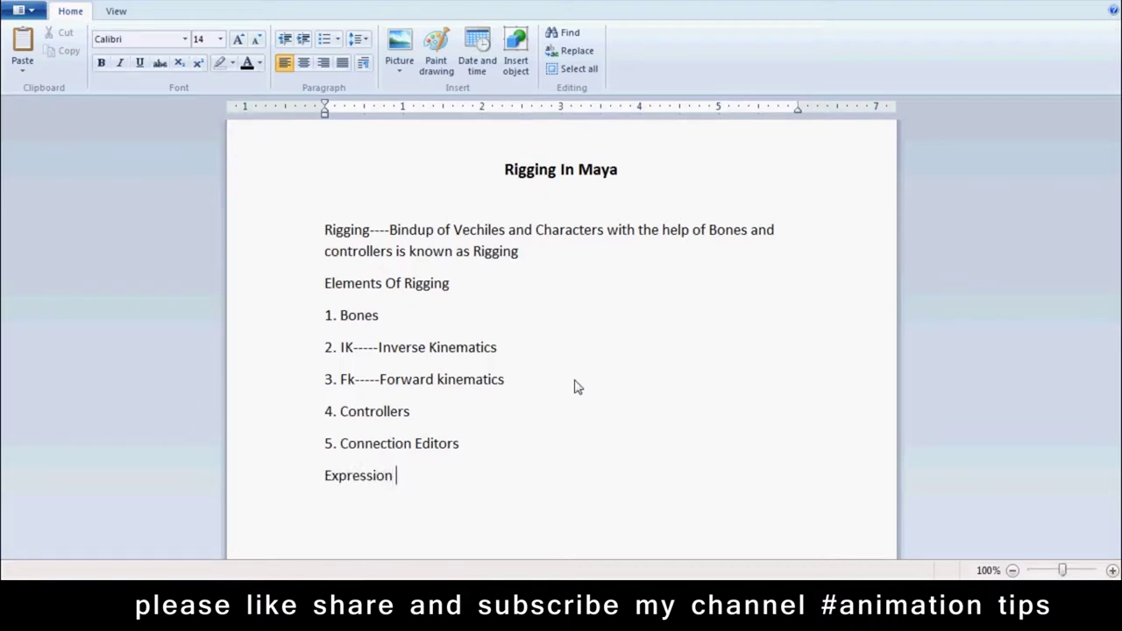
pyautogui.write(' Sc')
pyautogui.press('BackSpace')
pyautogui.press('BackSpace')
pyautogui.write('Editor')
pyautogui.click(325, 482)
pyautogui.write('6.')
# Add item '7. Driven Key' after the Expression Editor line.
pyautogui.click(470, 483)
pyautogui.write('7.')
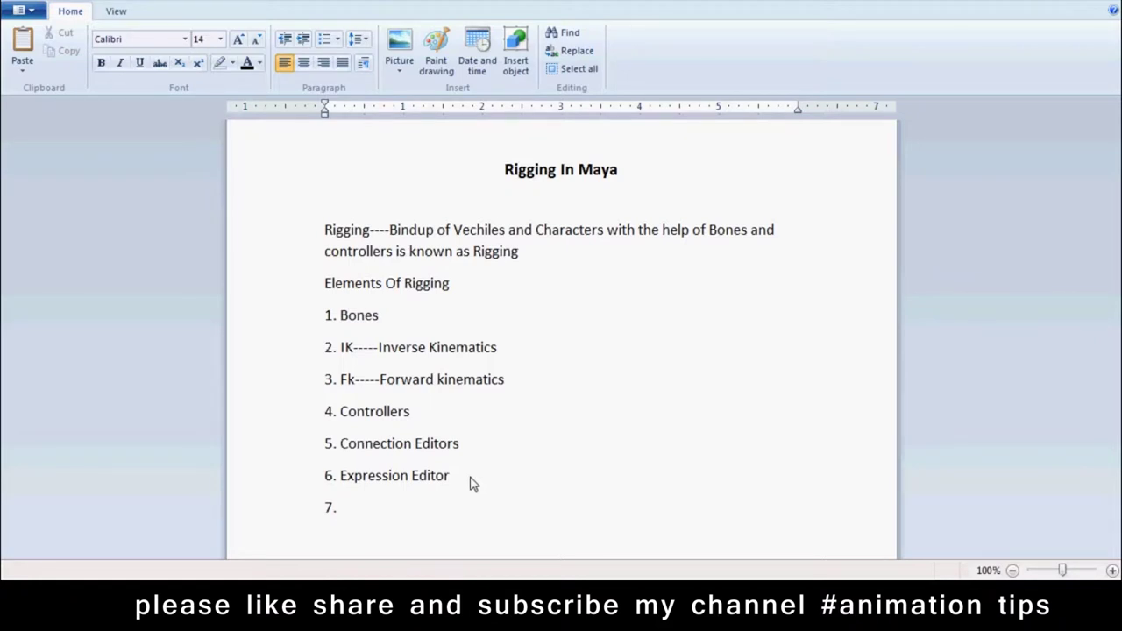
pyautogui.write('Driven Key')
pyautogui.moveTo(463, 475); pyautogui.dragTo(343, 507)
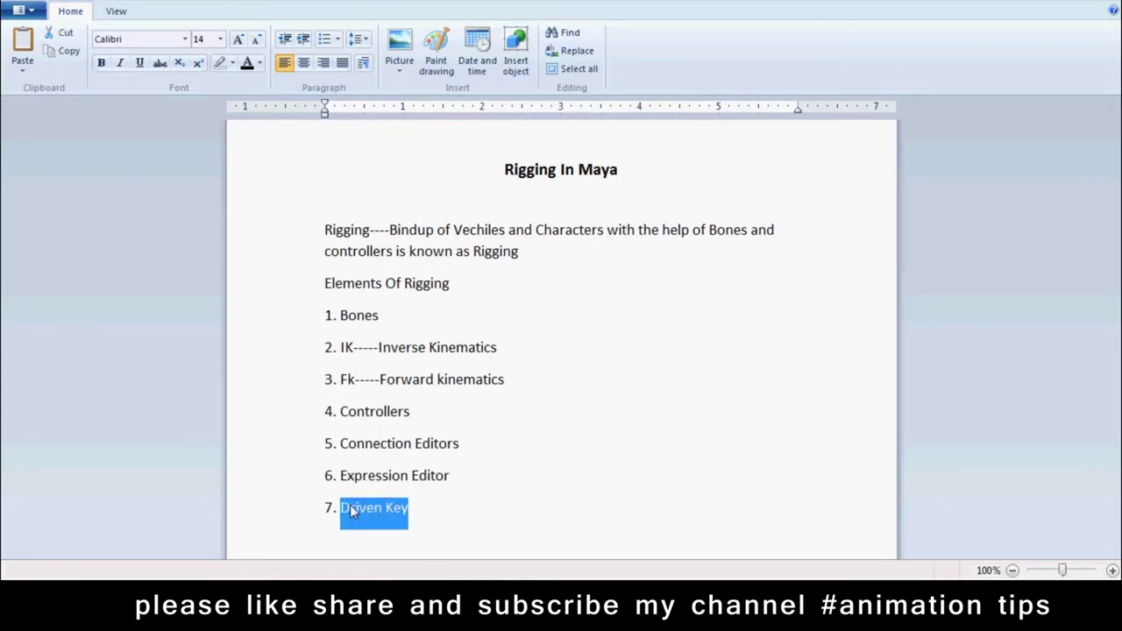
pyautogui.click(458, 526)
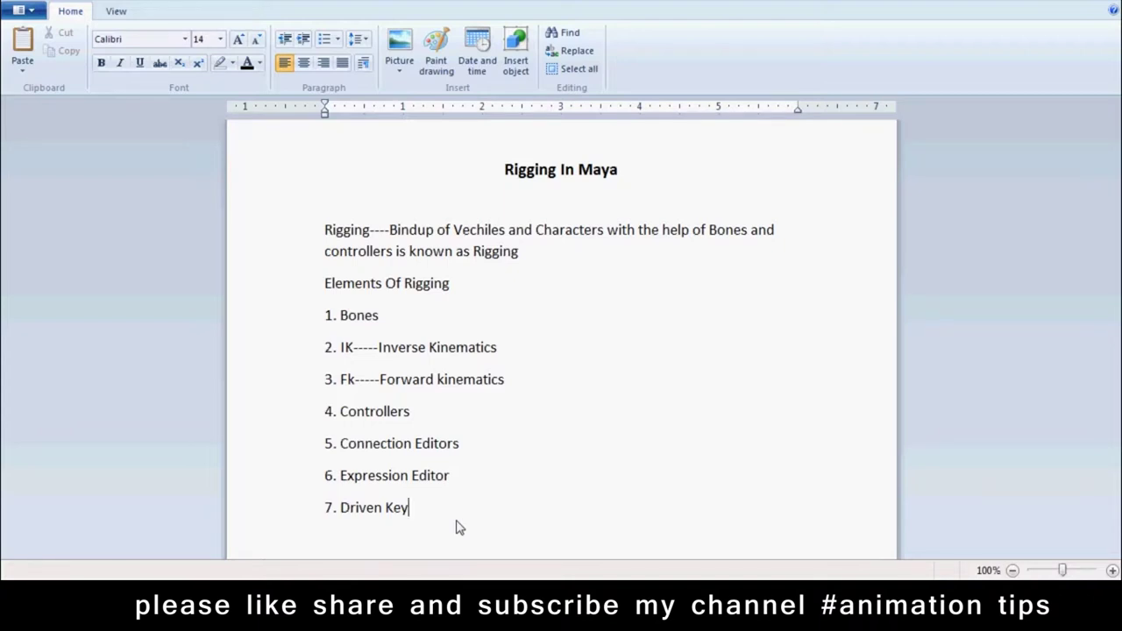
# Add items '8. Constraints' and '9. HIK---Human Rigg'.
pyautogui.press('Return')
pyautogui.write('8. ')
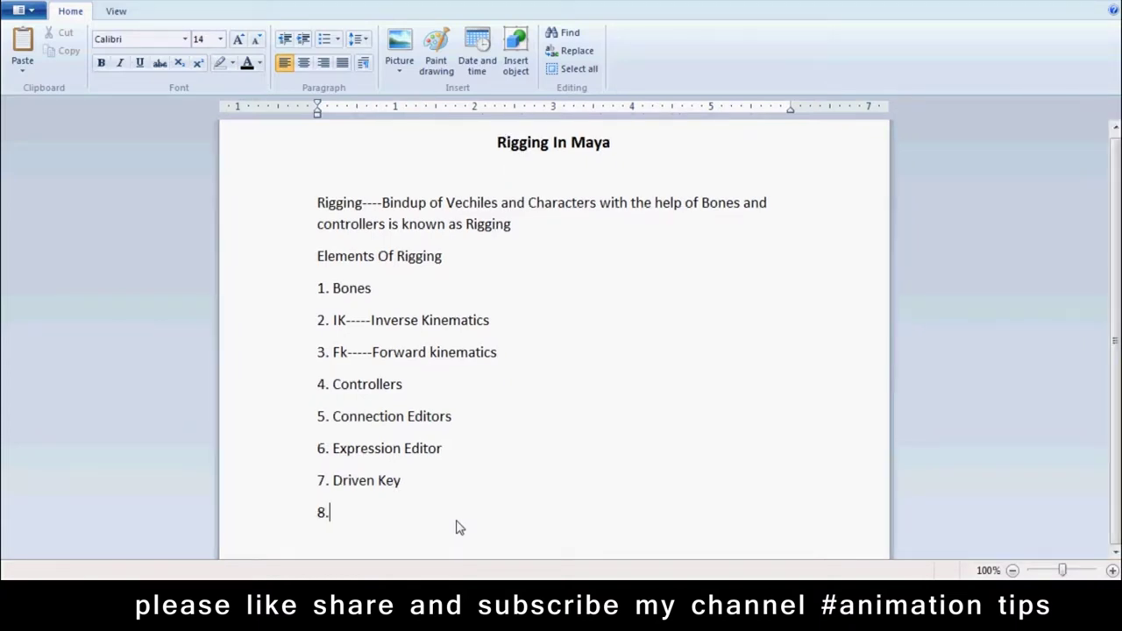
pyautogui.write('Constraints')
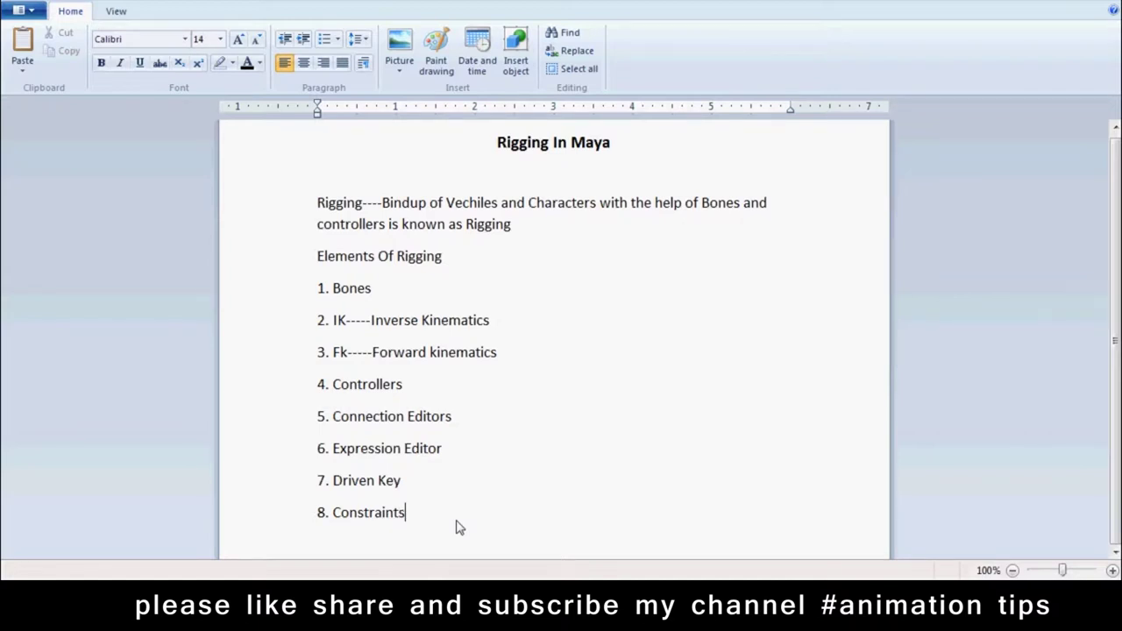
pyautogui.press('Return')
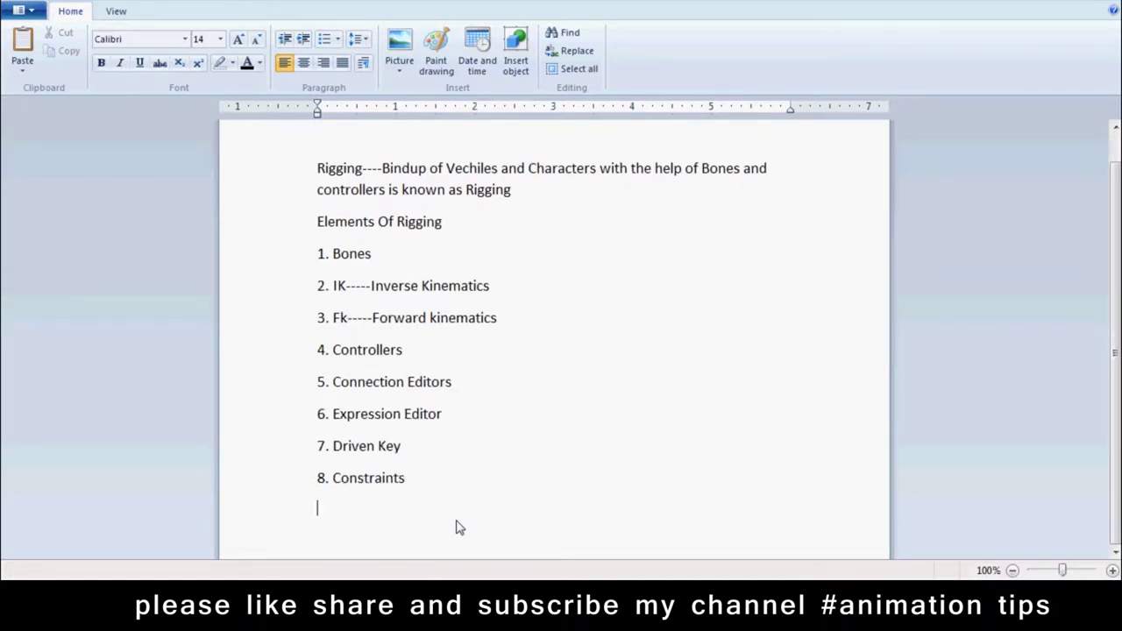
pyautogui.write('HIK')
pyautogui.press('BackSpace')
pyautogui.press('BackSpace')
pyautogui.press('BackSpace')
pyautogui.write('9')
pyautogui.write('. HIK---H')
pyautogui.write('ukan')
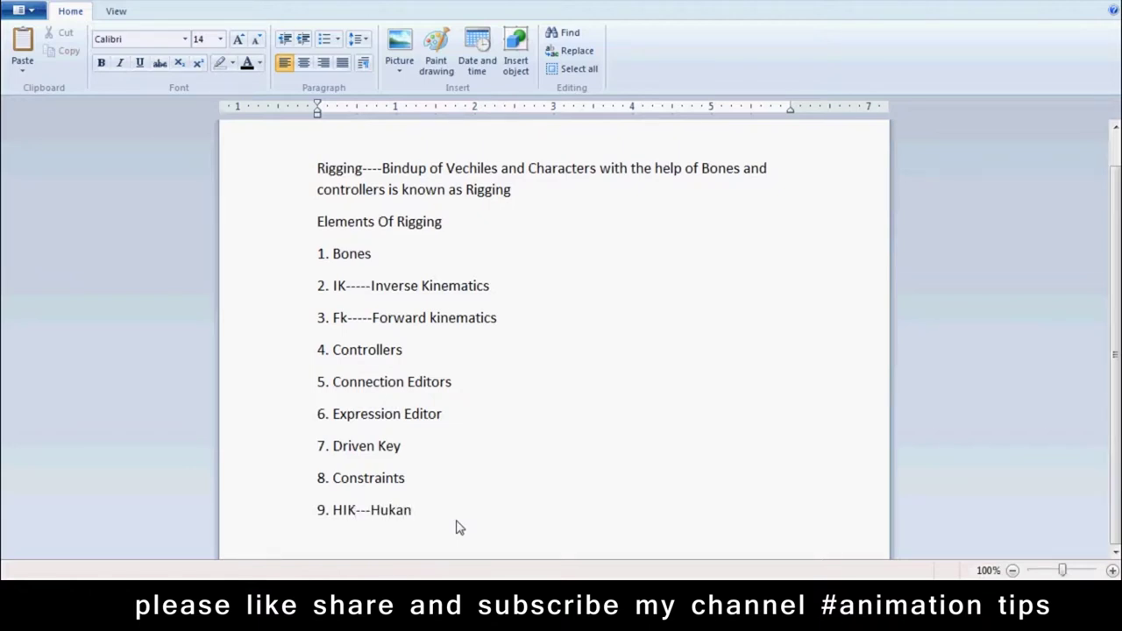
pyautogui.press('BackSpace')
pyautogui.press('BackSpace')
pyautogui.press('BackSpace')
pyautogui.write('man Rigg')
# Add items '10. FBIK--- Full Body IK' and '11. Muscle Plugin'.
pyautogui.press('Return')
pyautogui.write('10.  FBIK--- Full Body R')
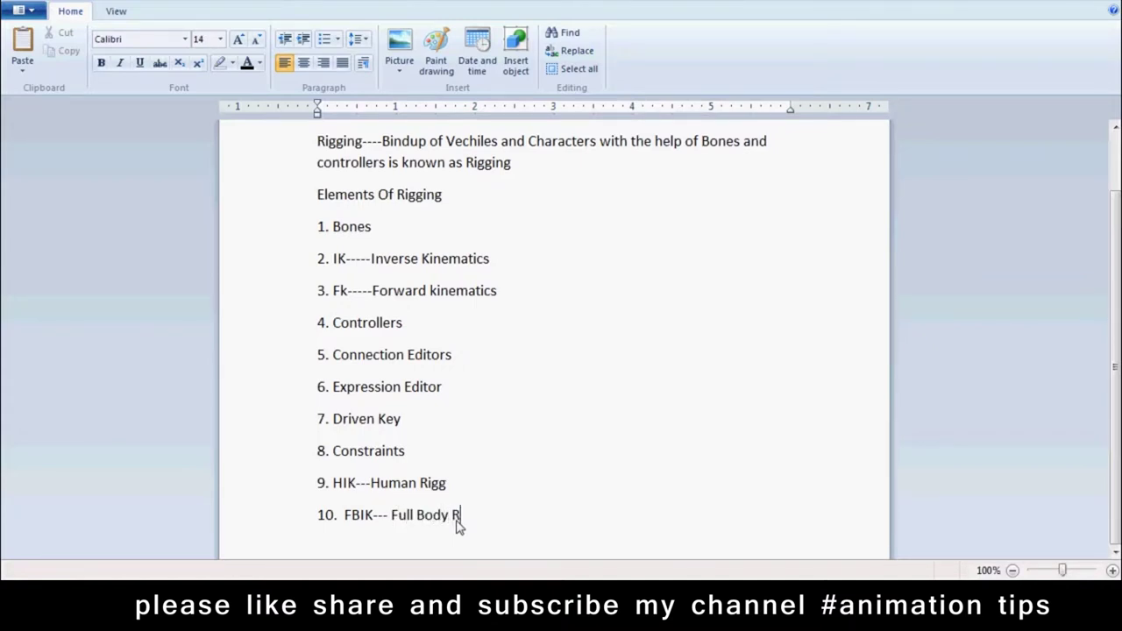
pyautogui.press('BackSpace')
pyautogui.write('IK')
pyautogui.press('Return')
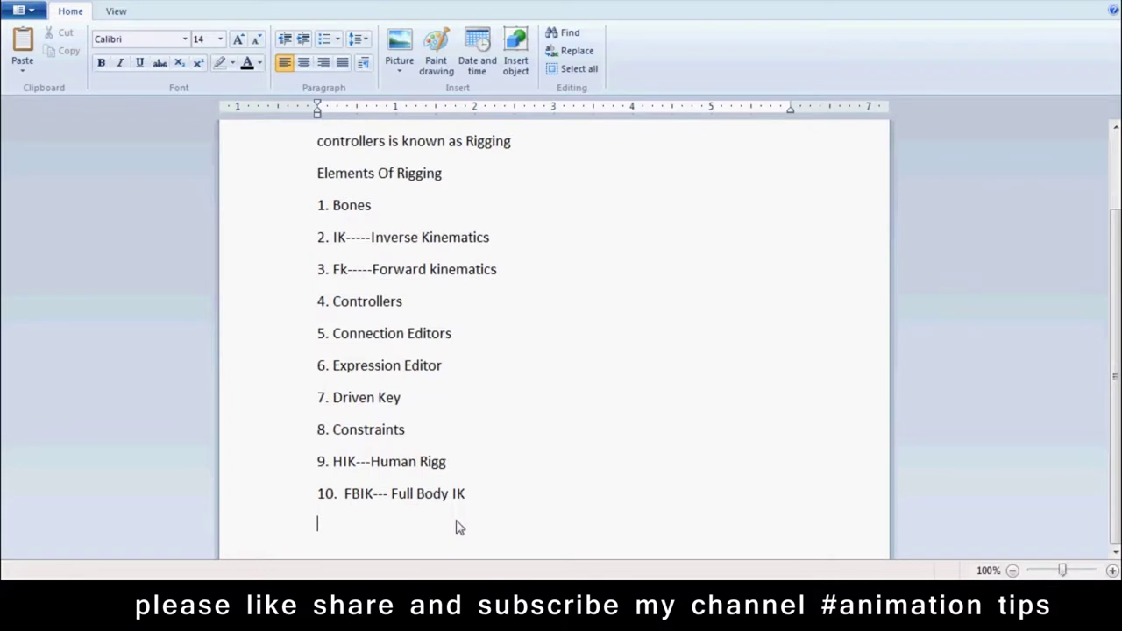
pyautogui.write('11.  ')
pyautogui.write('S')
pyautogui.press('BackSpace')
pyautogui.write('Muscle Plugin')
# Add items '12. Blend Shapes', '13. Deformers' and '14. Skining'.
pyautogui.press('Return')
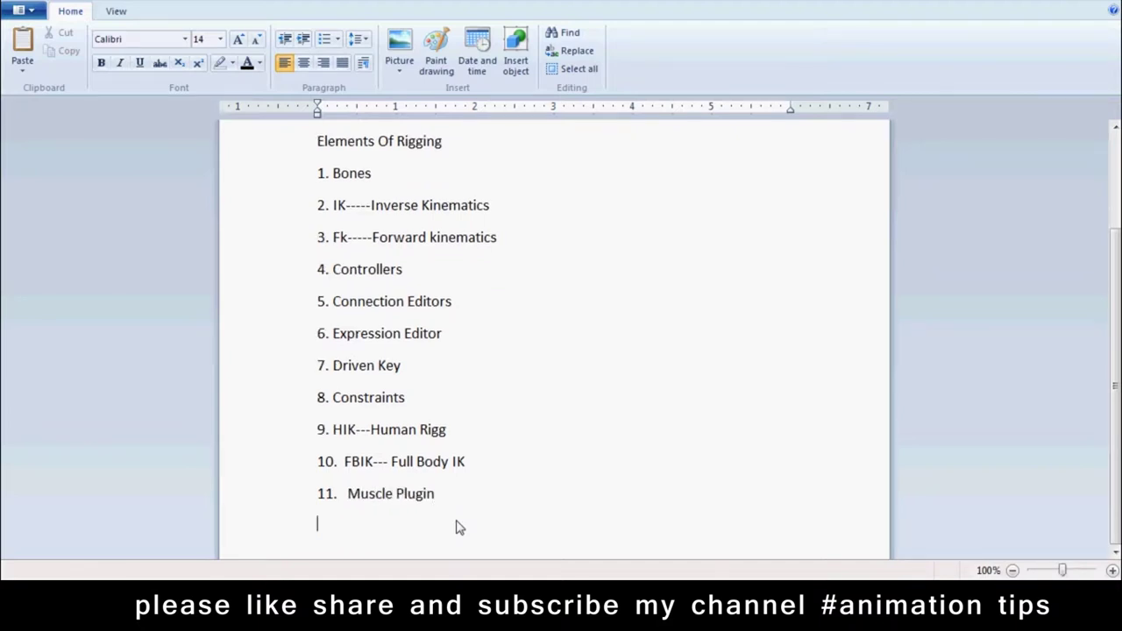
pyautogui.write('12.')
pyautogui.write('lend Shapes')
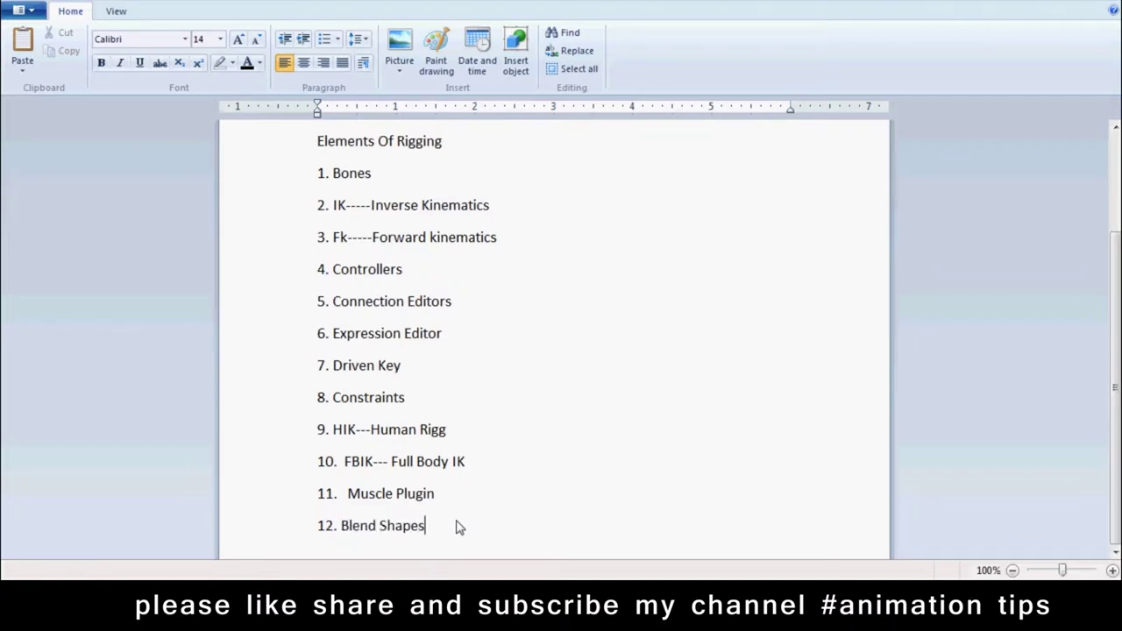
pyautogui.press('Return')
pyautogui.write('13')
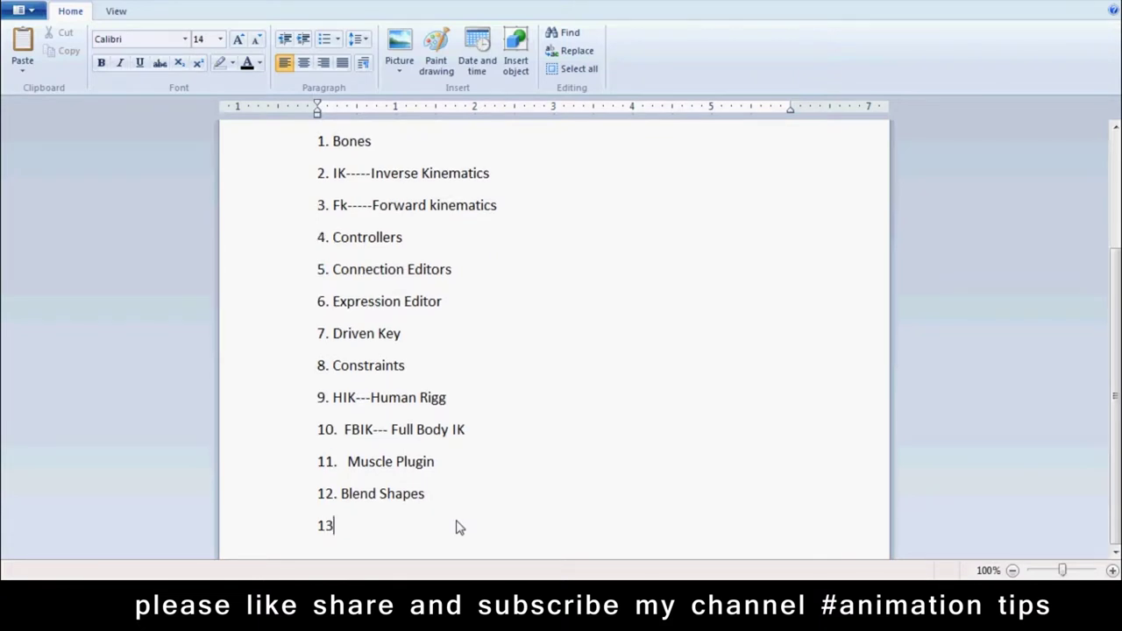
pyautogui.write('. ')
pyautogui.write('Deformers')
pyautogui.press('Return')
pyautogui.write('14.')
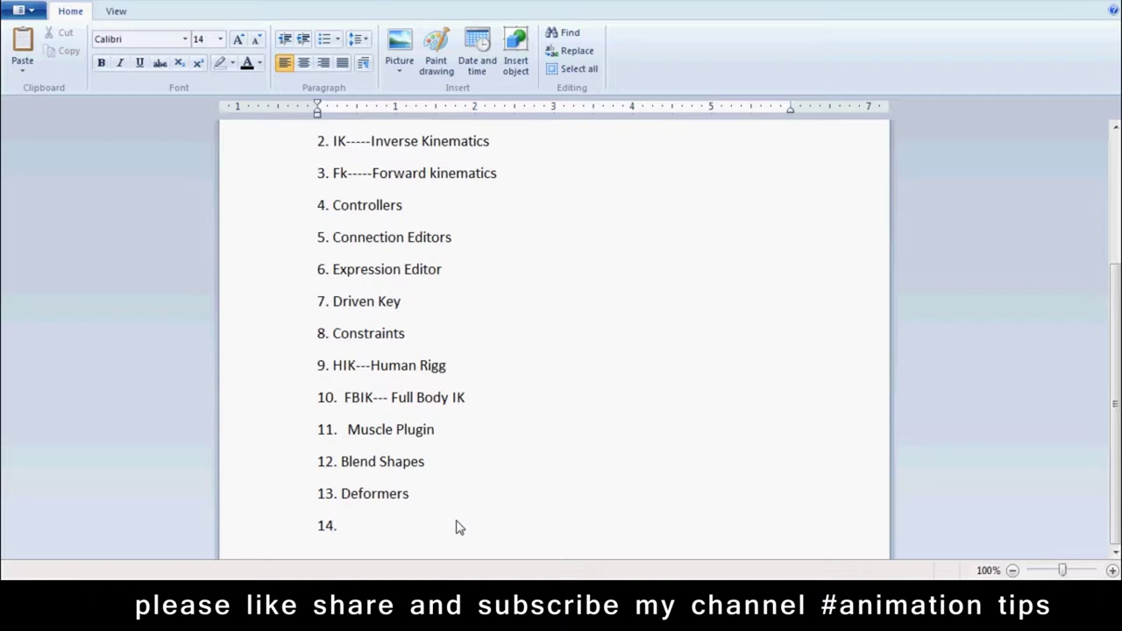
pyautogui.write(' Skining')
# Bring Maya to the front, switch to the Rigging menu set and maximize it.
pyautogui.click(469, 523)
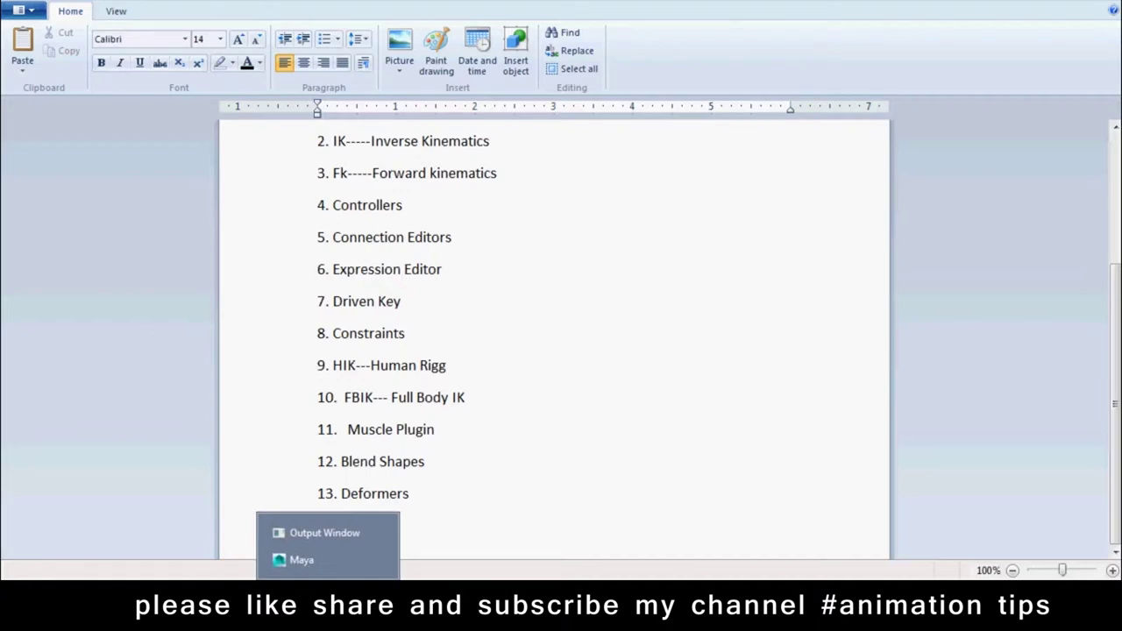
pyautogui.click(351, 559)
pyautogui.click(35, 35)
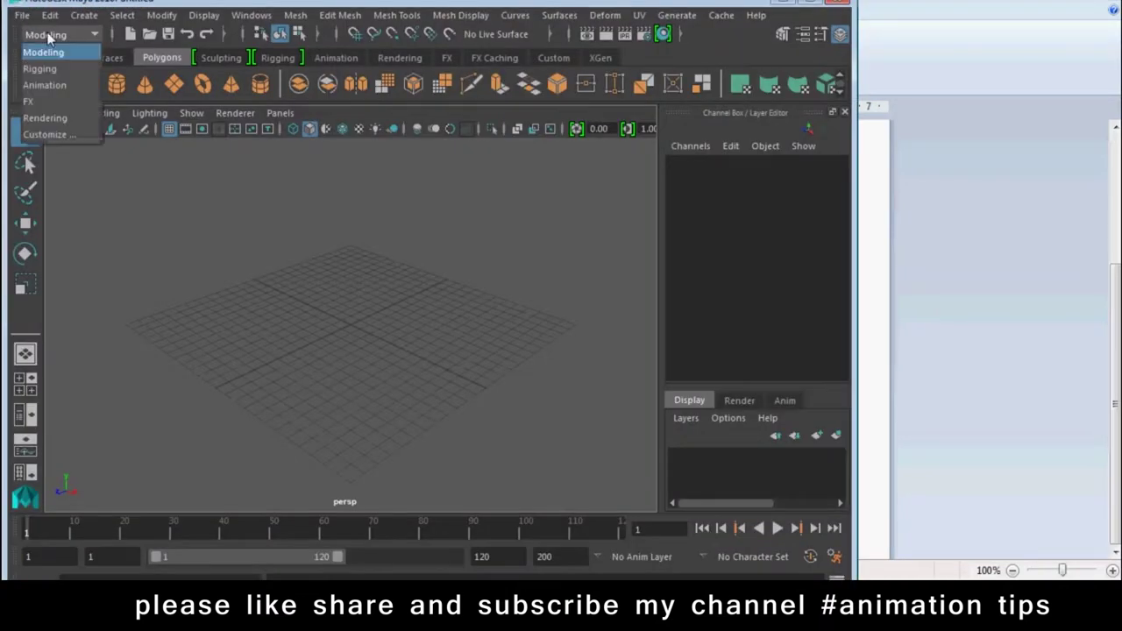
pyautogui.click(42, 69)
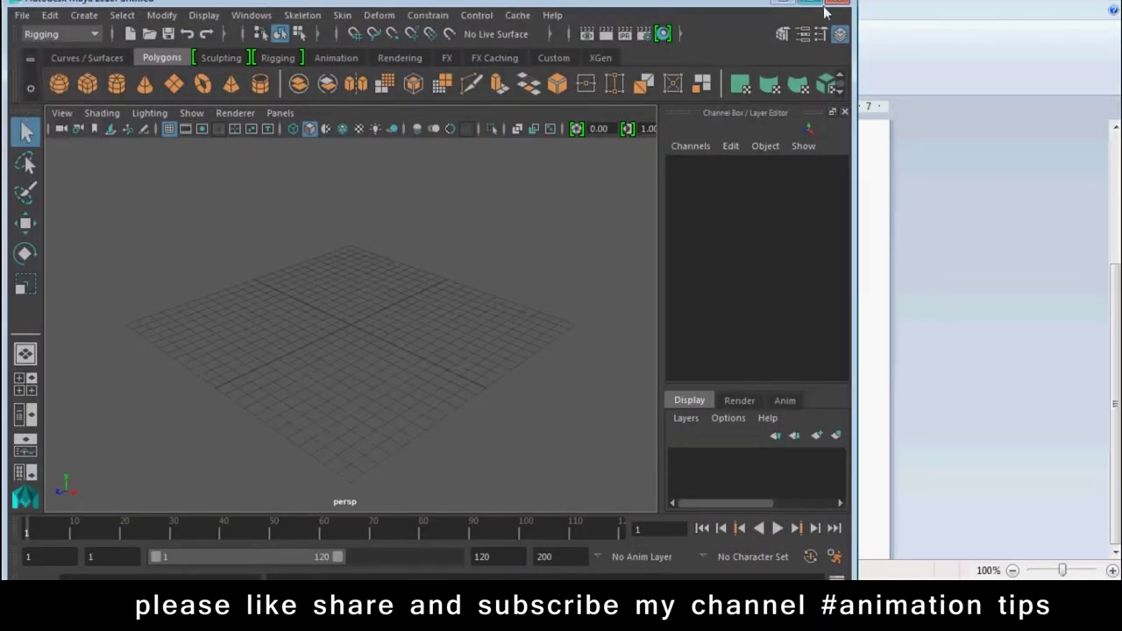
pyautogui.click(810, 3)
# Tear off the Deform menu and try adding a cluster deformer.
pyautogui.click(421, 9)
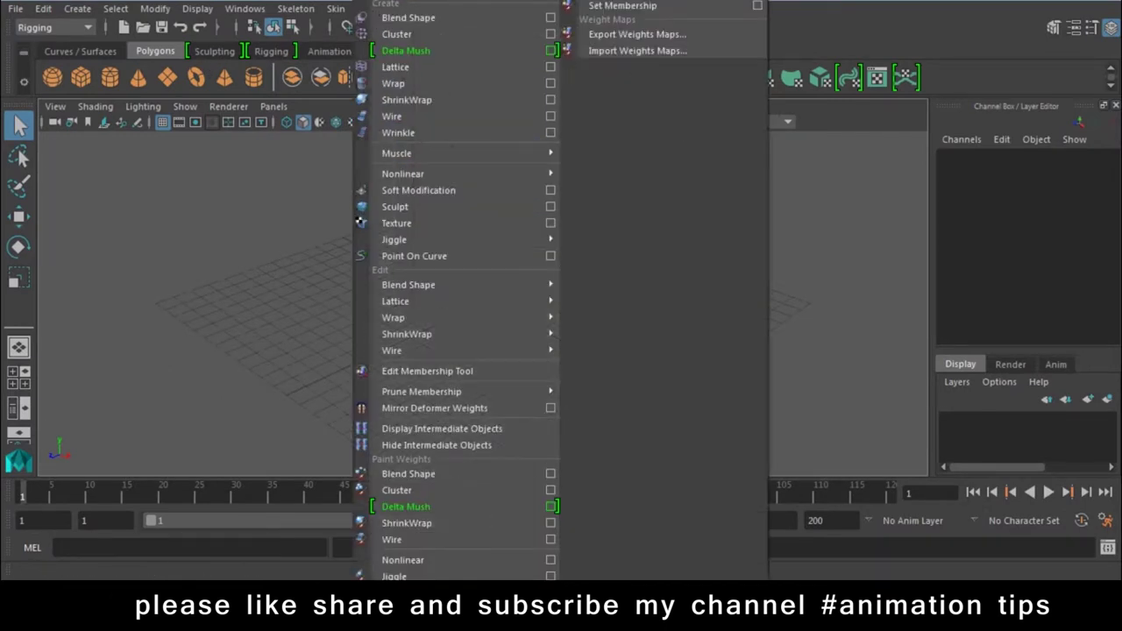
pyautogui.click(369, 11)
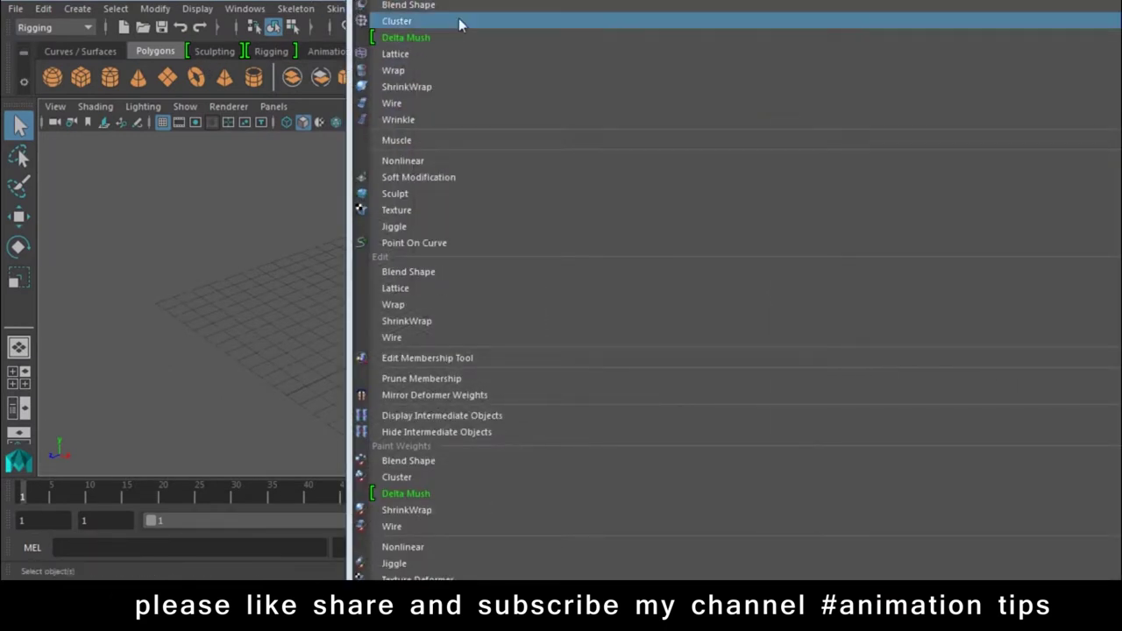
pyautogui.click(827, 211)
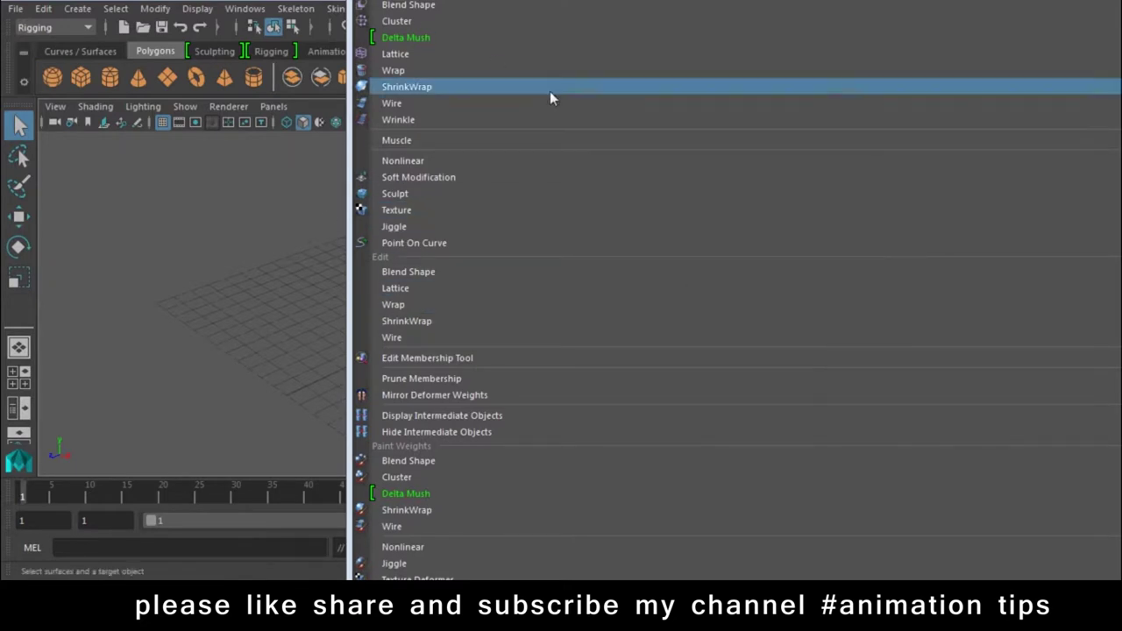
pyautogui.click(395, 22)
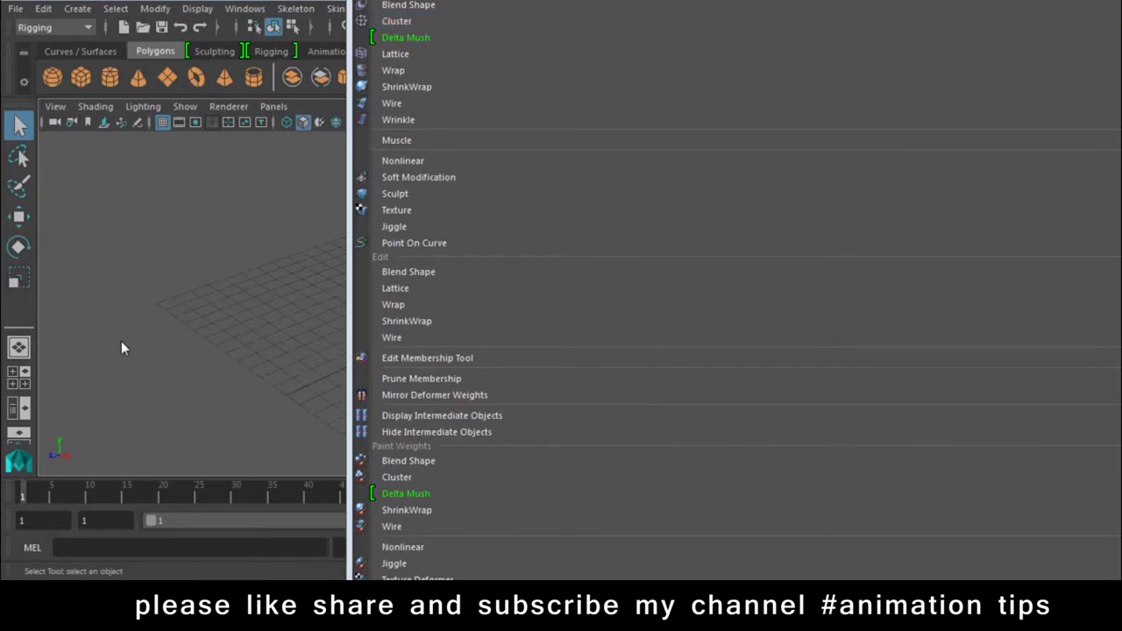
pyautogui.click(375, 533)
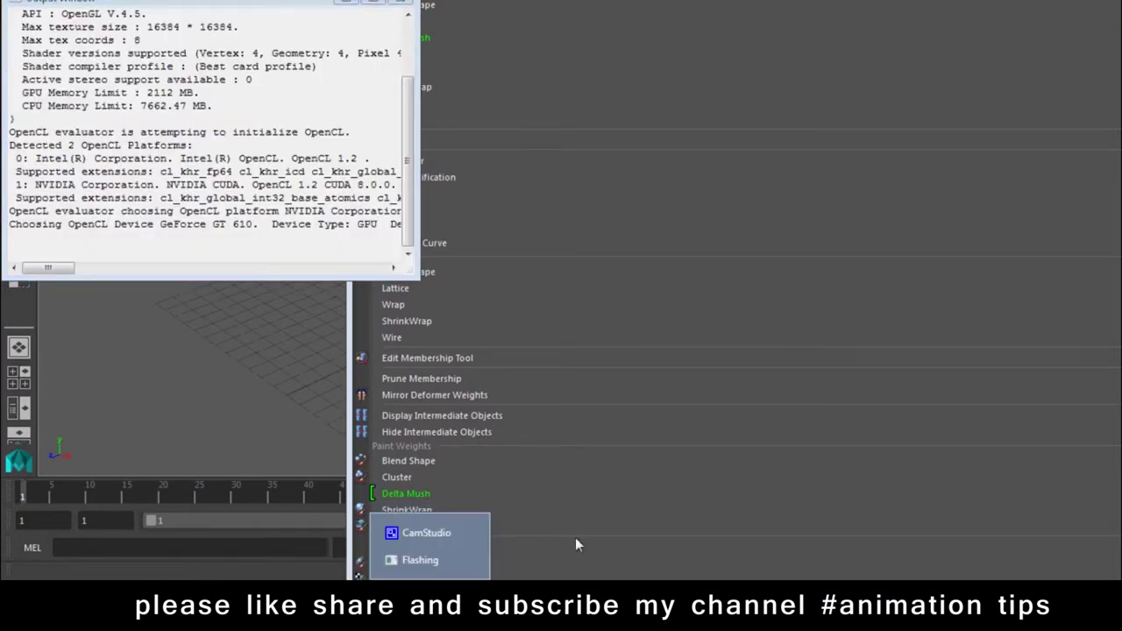
pyautogui.click(414, 534)
pyautogui.click(338, 226)
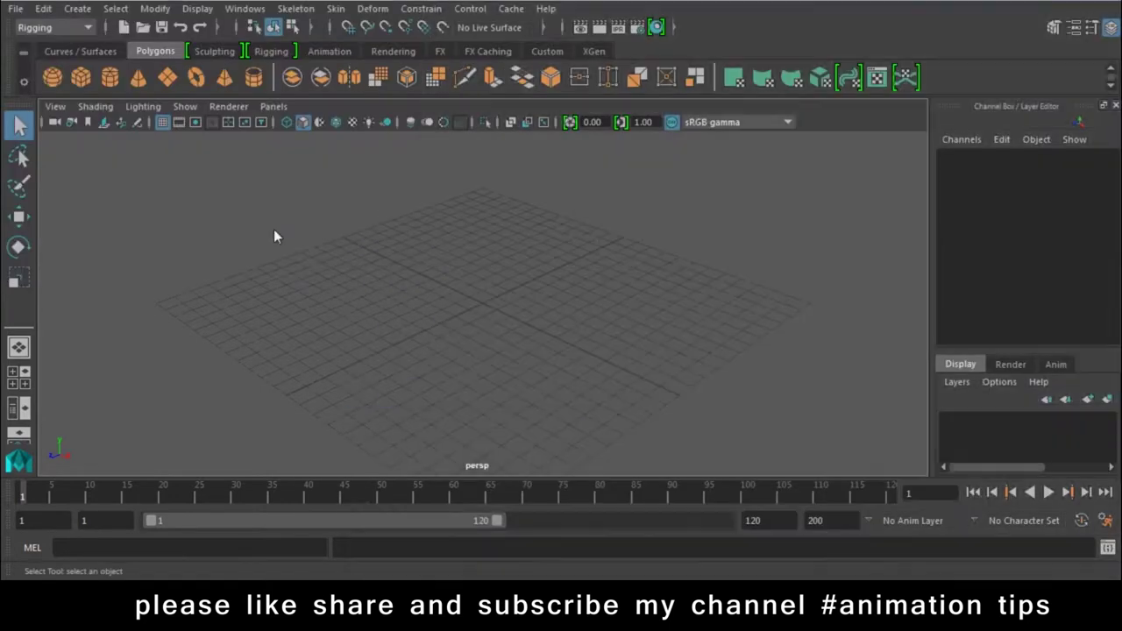
pyautogui.scroll(3, 412, 281)
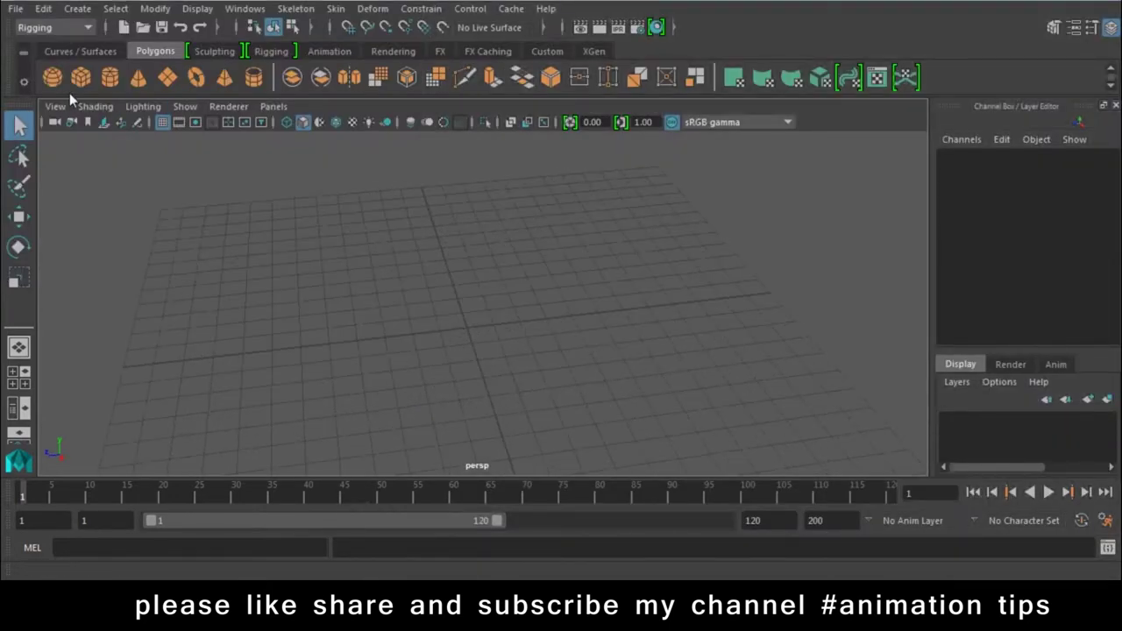
pyautogui.click(298, 9)
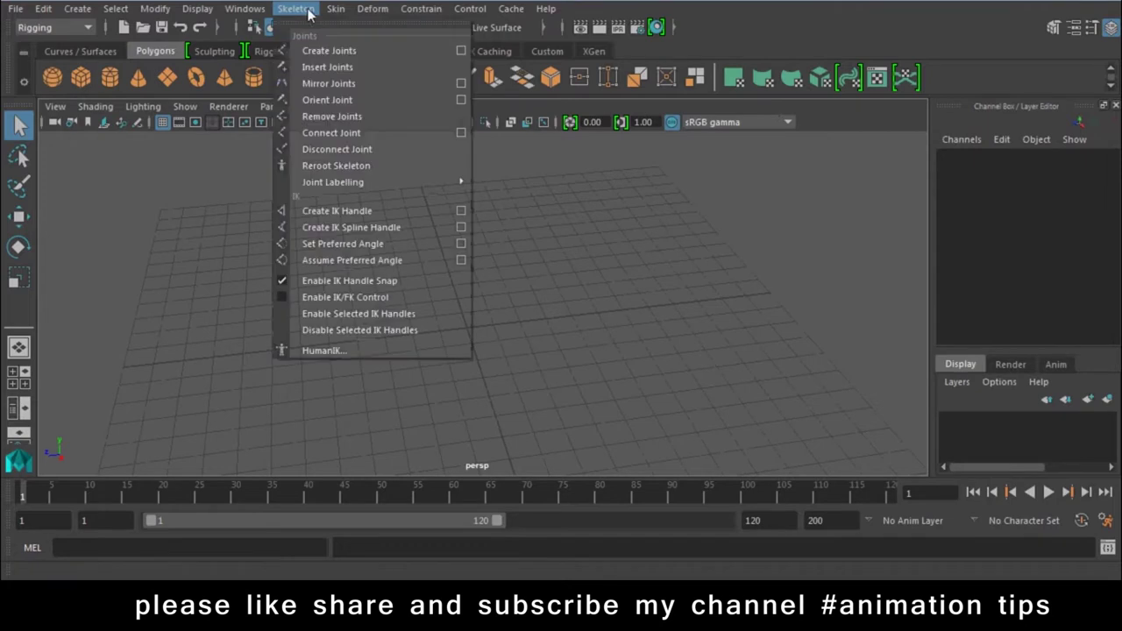
pyautogui.click(337, 51)
pyautogui.press('space')
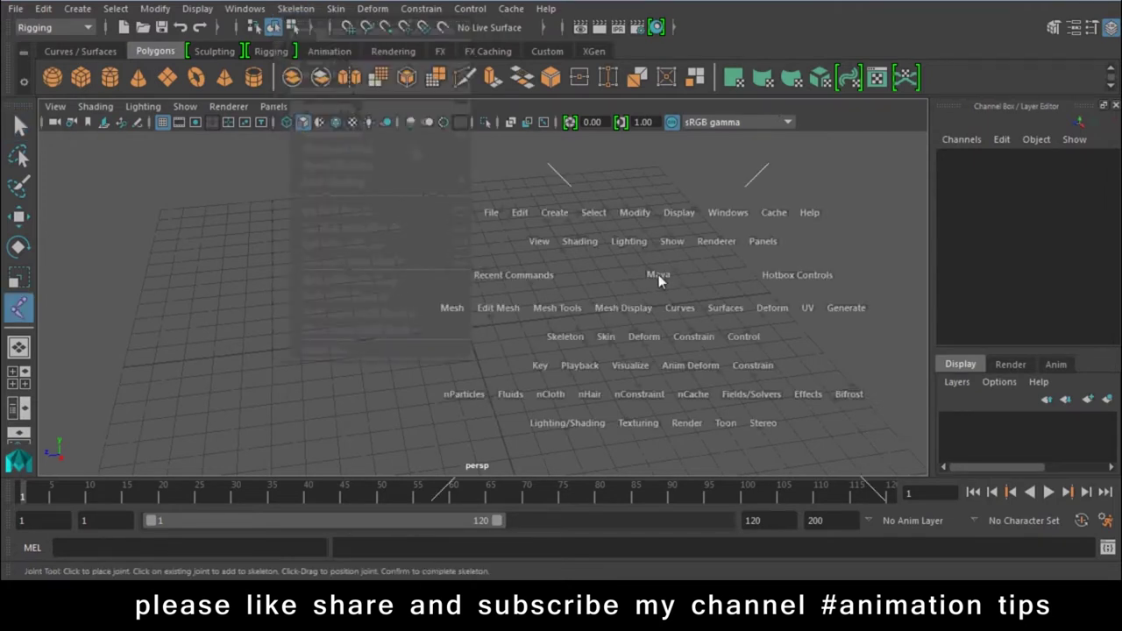
pyautogui.moveTo(658, 275); pyautogui.dragTo(656, 321)
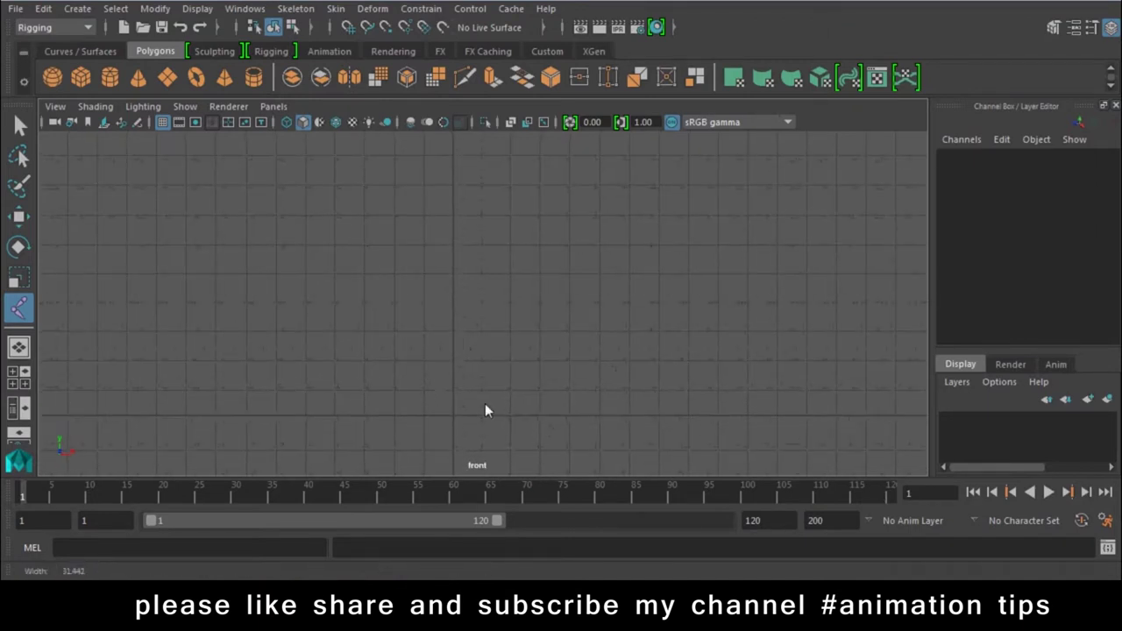
pyautogui.click(457, 415)
pyautogui.click(461, 357)
pyautogui.click(476, 289)
pyautogui.click(520, 254)
pyautogui.click(577, 229)
pyautogui.click(669, 220)
pyautogui.click(753, 208)
pyautogui.press('w')
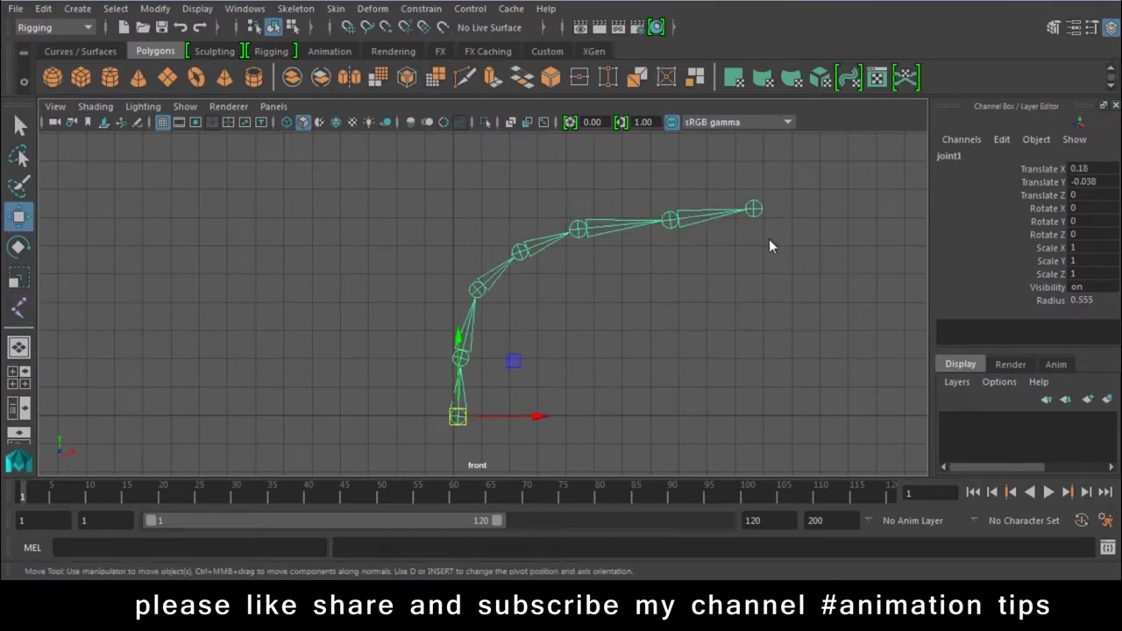
pyautogui.press('Delete')
pyautogui.click(305, 13)
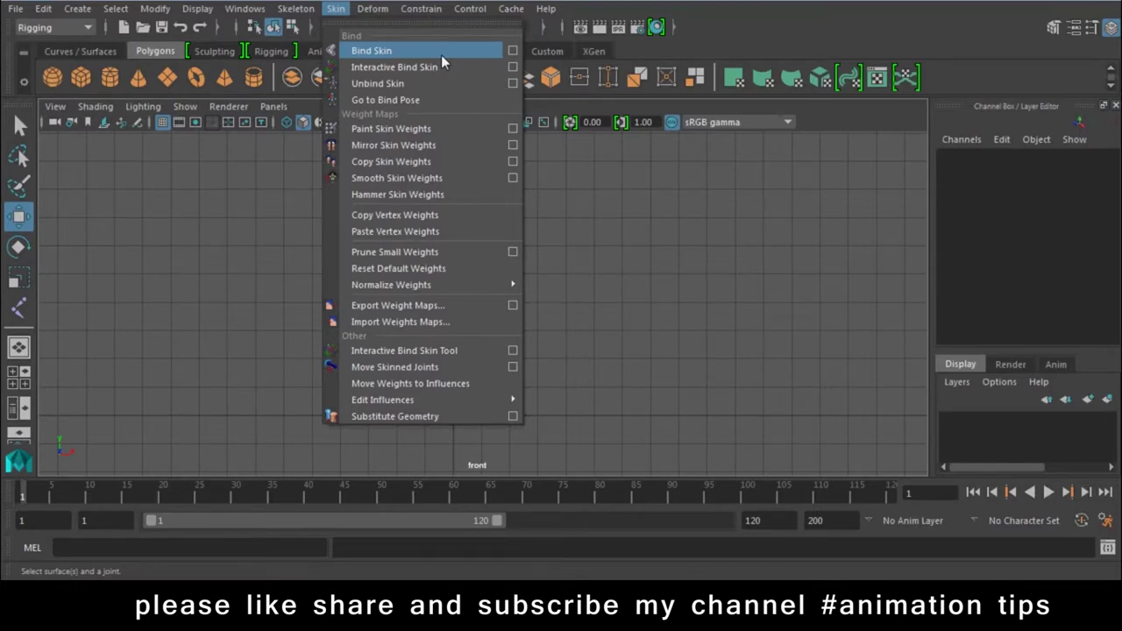
pyautogui.moveTo(373, 8)
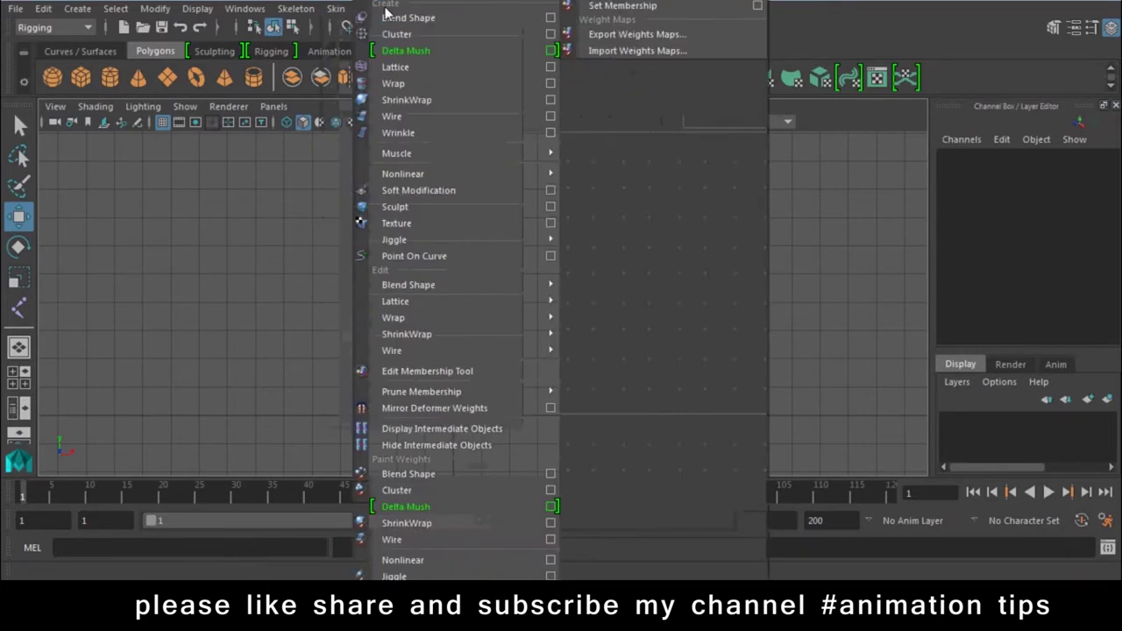
pyautogui.click(120, 294)
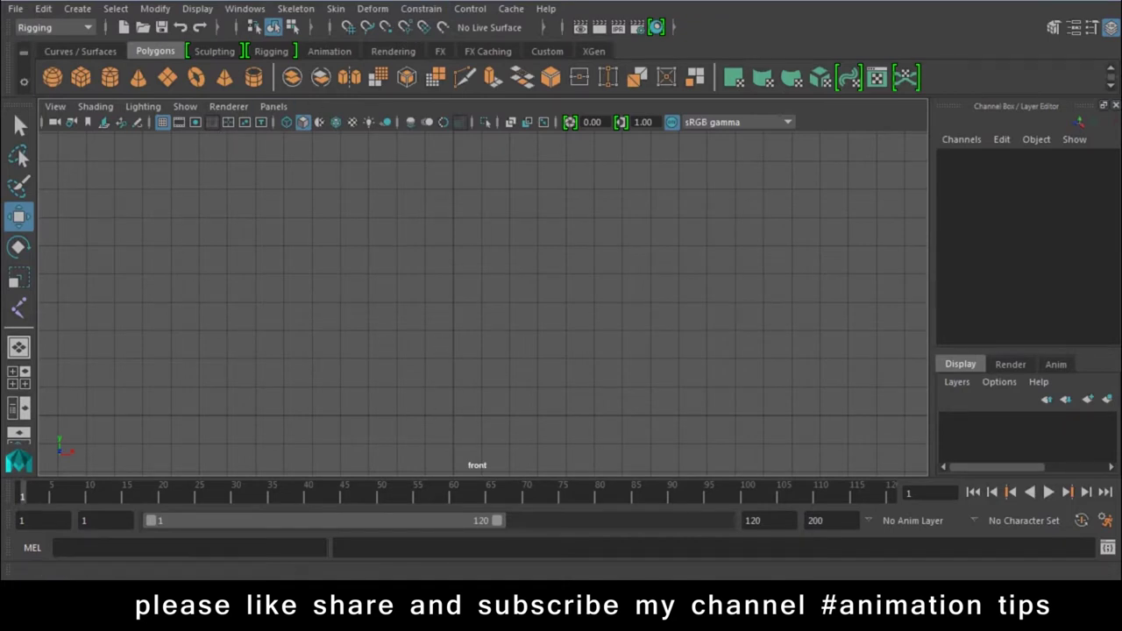
pyautogui.scroll(1, 551, 350)
pyautogui.scroll(2, 573, 324)
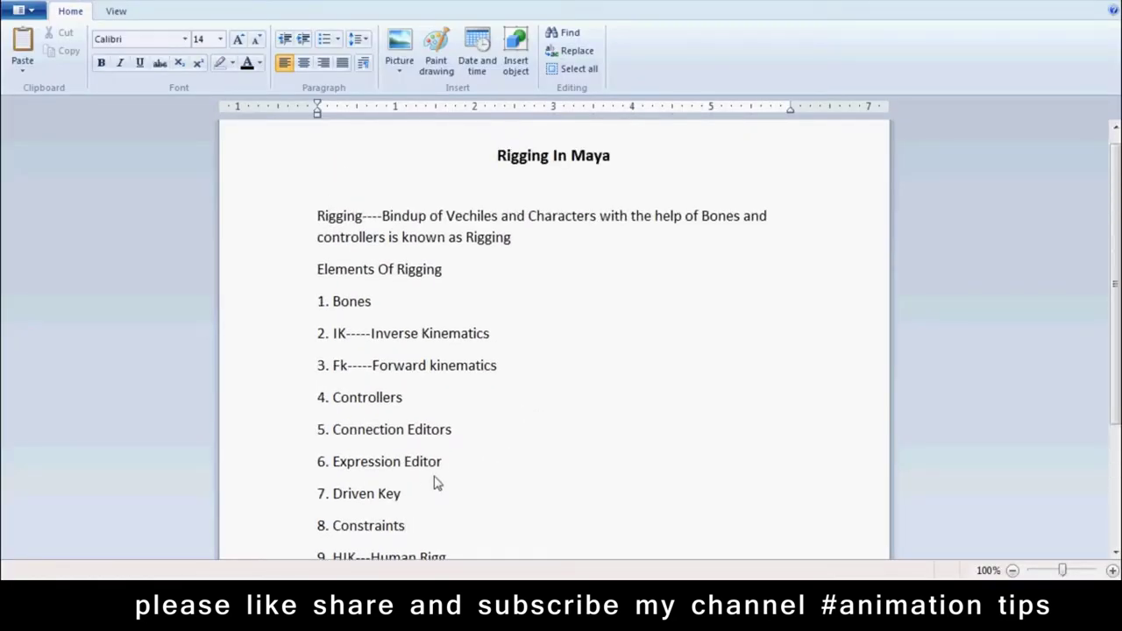
# Highlight the '6. Expression Editor' note, then return to Maya's perspective view.
pyautogui.moveTo(499, 463); pyautogui.dragTo(285, 462)
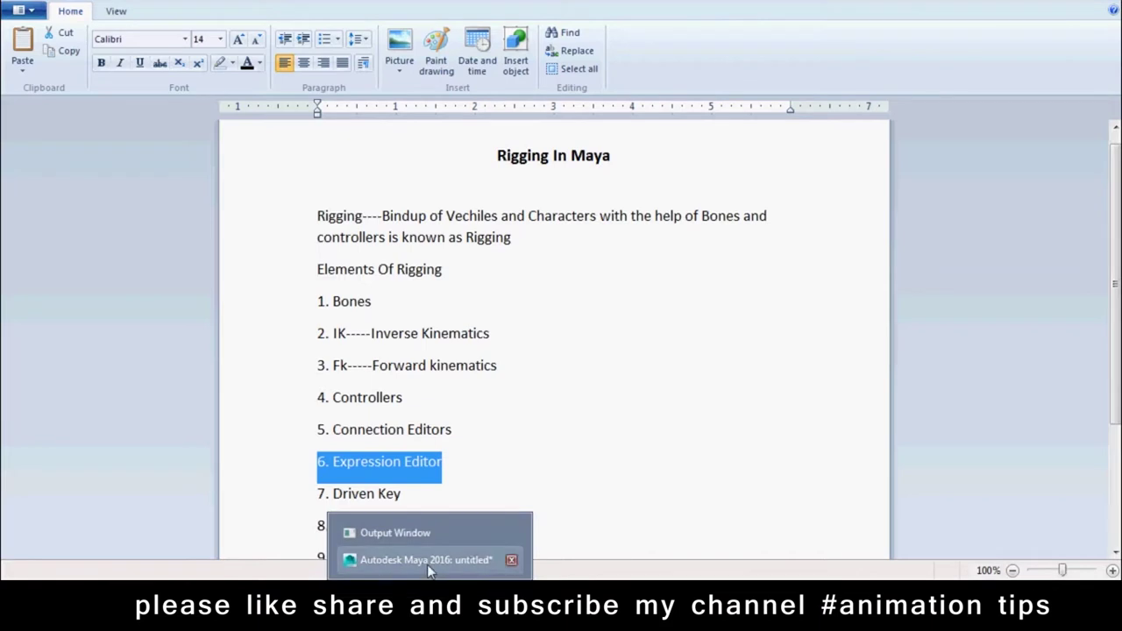
pyautogui.click(426, 565)
pyautogui.press('space')
pyautogui.moveTo(410, 371); pyautogui.dragTo(407, 310)
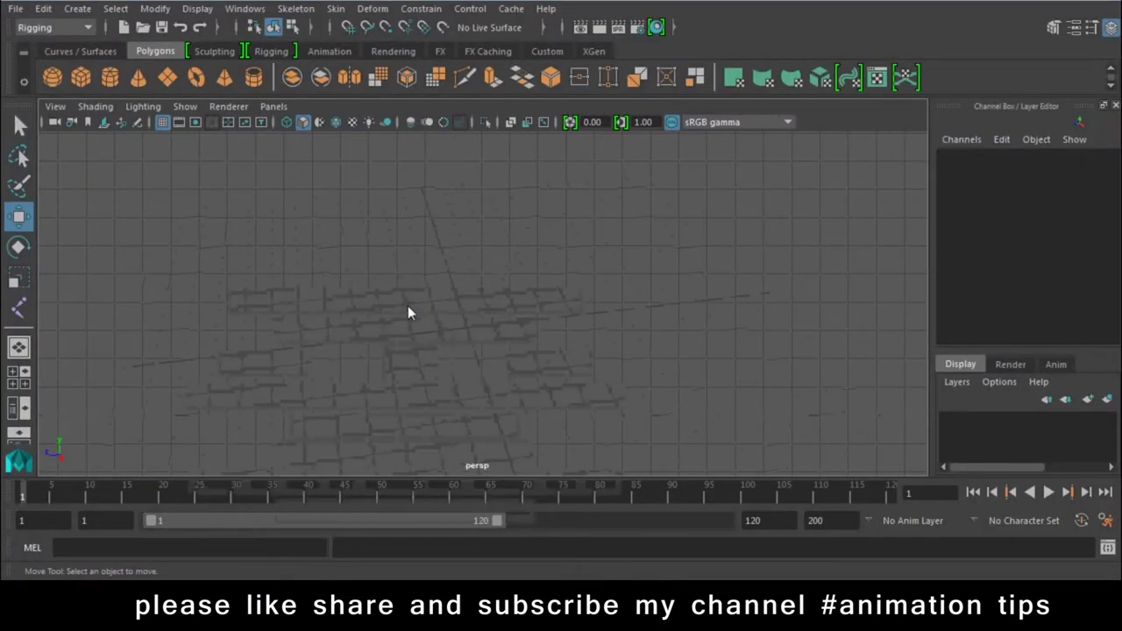
pyautogui.keyDown('alt'); pyautogui.moveTo(492, 372); pyautogui.dragTo(432, 345); pyautogui.keyUp('alt')
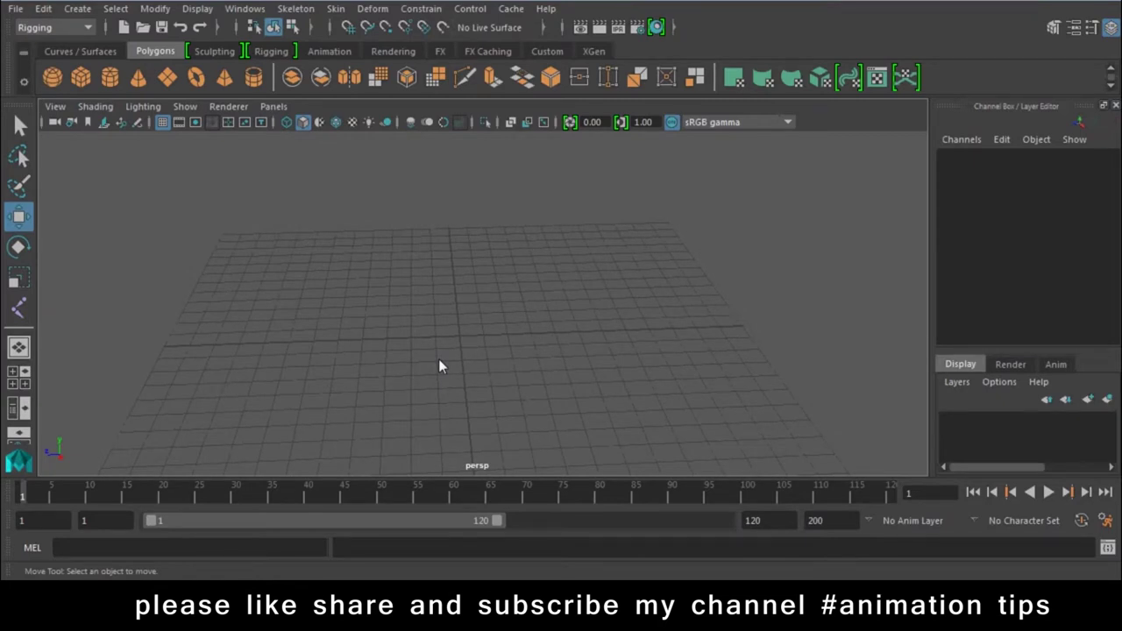
# Turn on Interactive Creation for polygon primitives and delete the test cube.
pyautogui.click(81, 77)
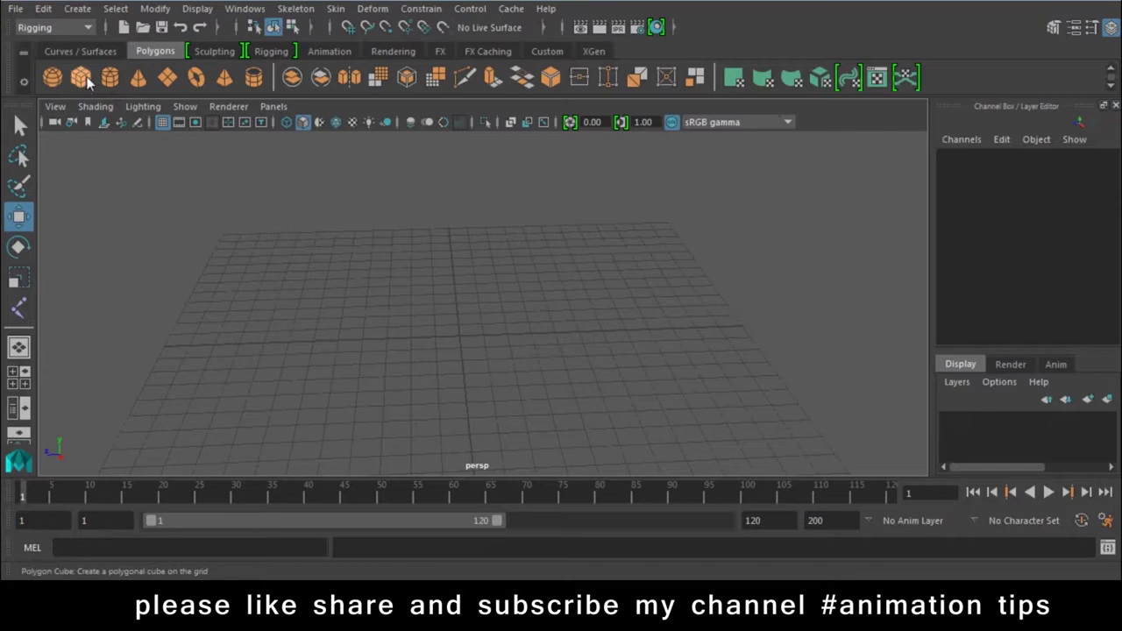
pyautogui.click(371, 355)
pyautogui.click(381, 346)
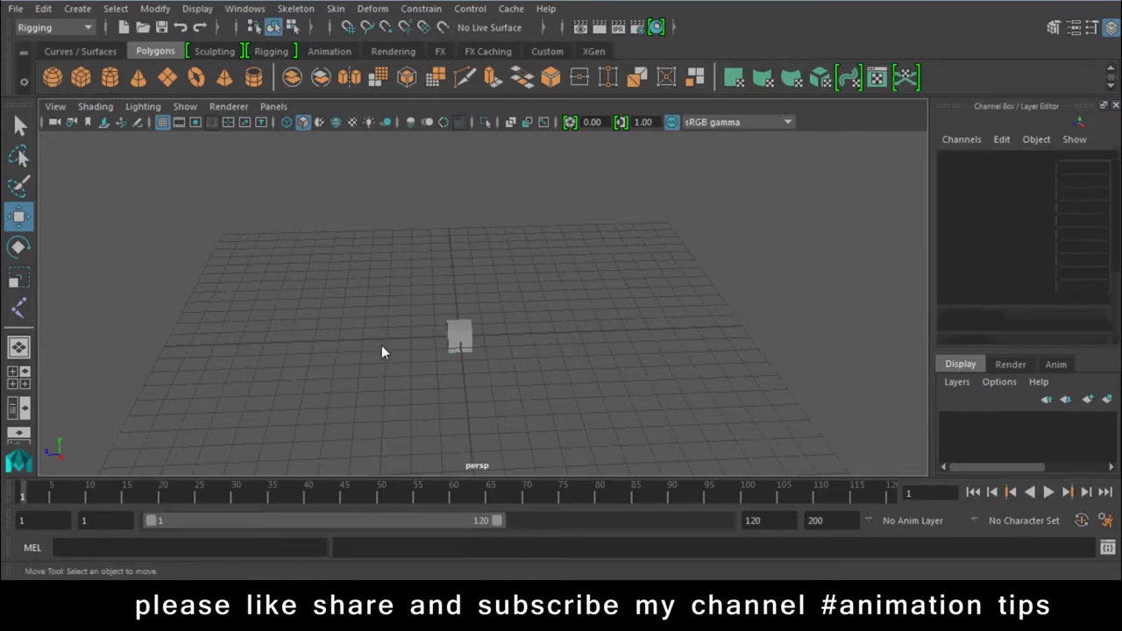
pyautogui.click(79, 12)
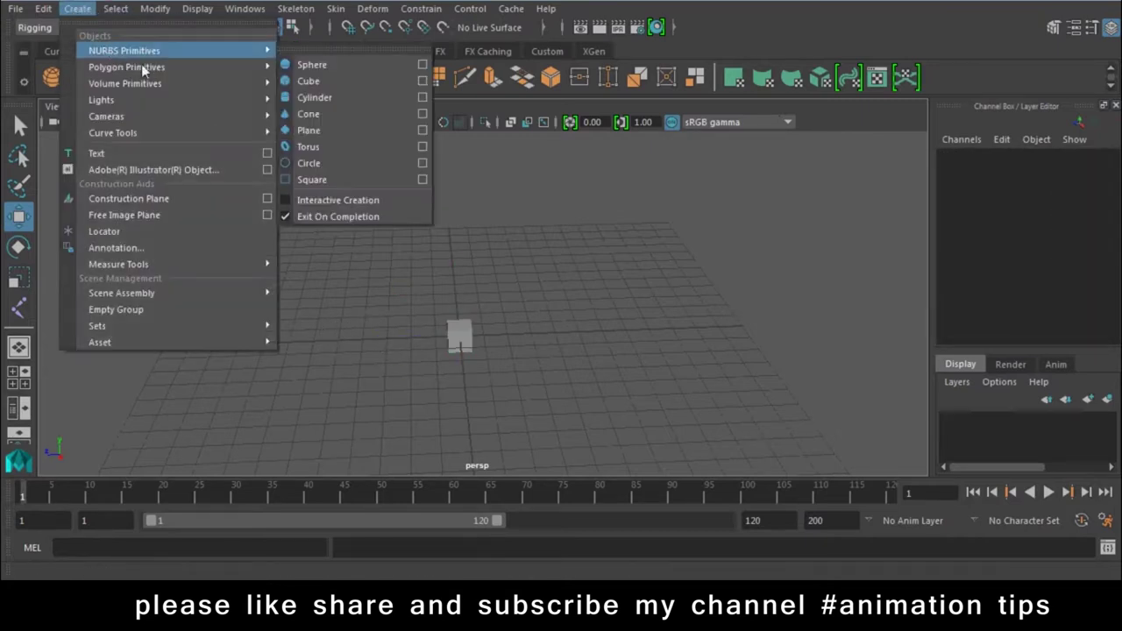
pyautogui.moveTo(126, 67)
pyautogui.click(299, 287)
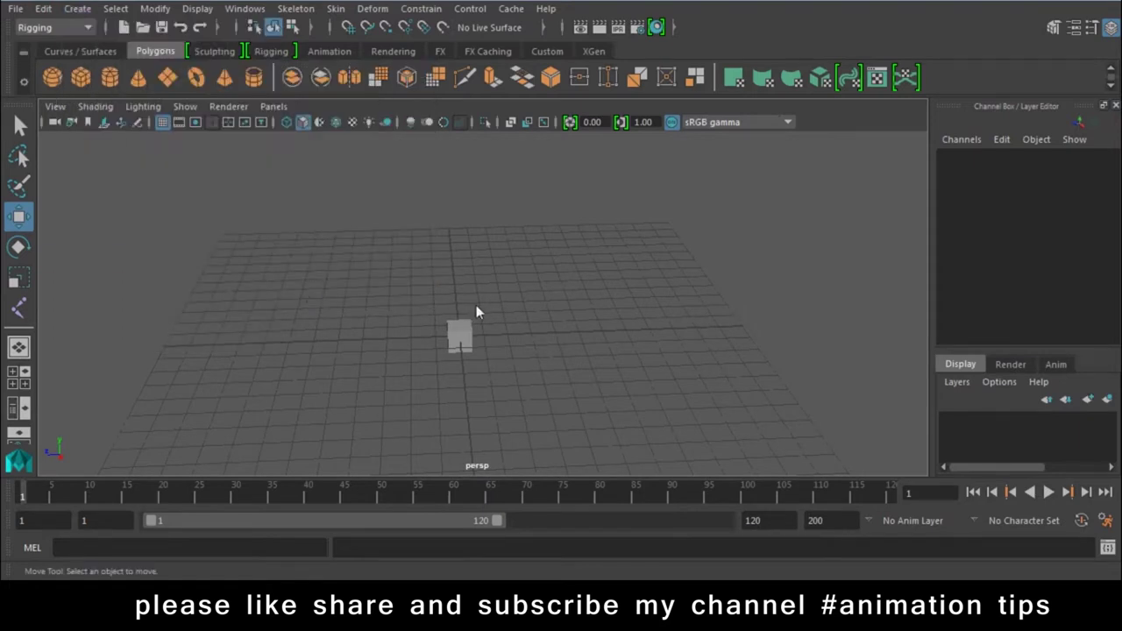
pyautogui.click(460, 335)
pyautogui.press('Delete')
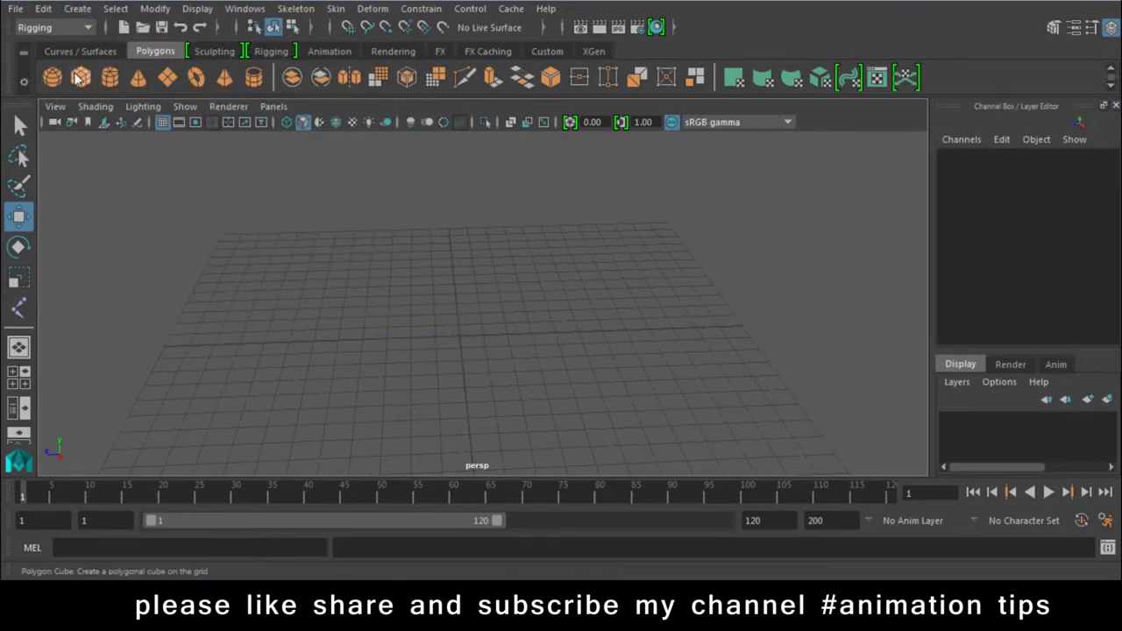
# Drag out a tall box and a cylinder (radius 0.972, height 1.923) on the grid.
pyautogui.click(80, 78)
pyautogui.moveTo(311, 320)
pyautogui.mouseDown()
pyautogui.moveTo(350, 350)
pyautogui.moveTo(350, 256)
pyautogui.mouseUp()
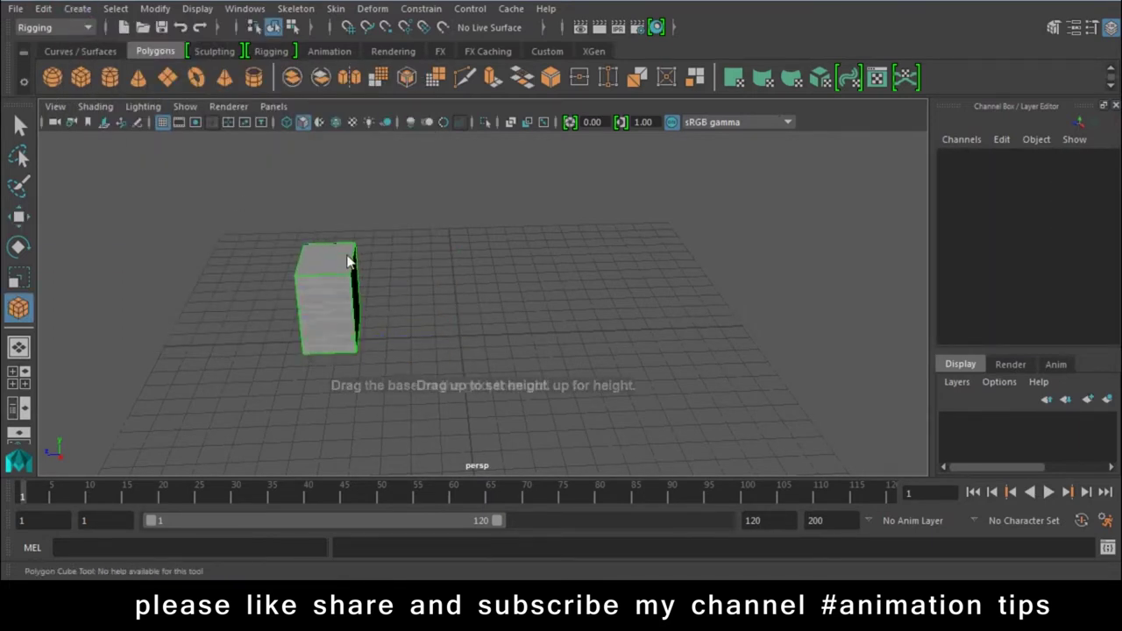
pyautogui.click(110, 78)
pyautogui.moveTo(699, 320)
pyautogui.mouseDown()
pyautogui.moveTo(710, 333)
pyautogui.moveTo(716, 281)
pyautogui.mouseUp()
pyautogui.moveTo(666, 299)
pyautogui.keyDown('alt'); pyautogui.mouseDown()
pyautogui.moveTo(596, 321)
pyautogui.moveTo(621, 363)
pyautogui.moveTo(633, 293)
pyautogui.moveTo(662, 284)
pyautogui.mouseUp(); pyautogui.keyUp('alt')
# Extrude the cylinder's faces separately, pushing them out 1.207 as gear teeth.
pyautogui.rightClick(630, 229)
pyautogui.click(661, 283)
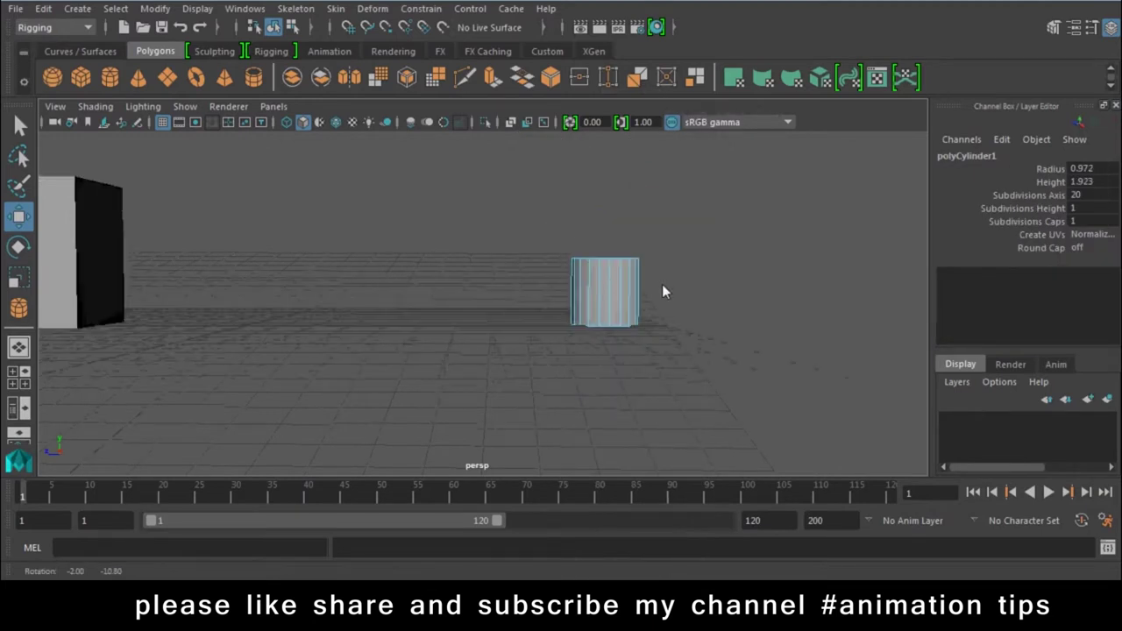
pyautogui.moveTo(514, 293); pyautogui.dragTo(658, 236)
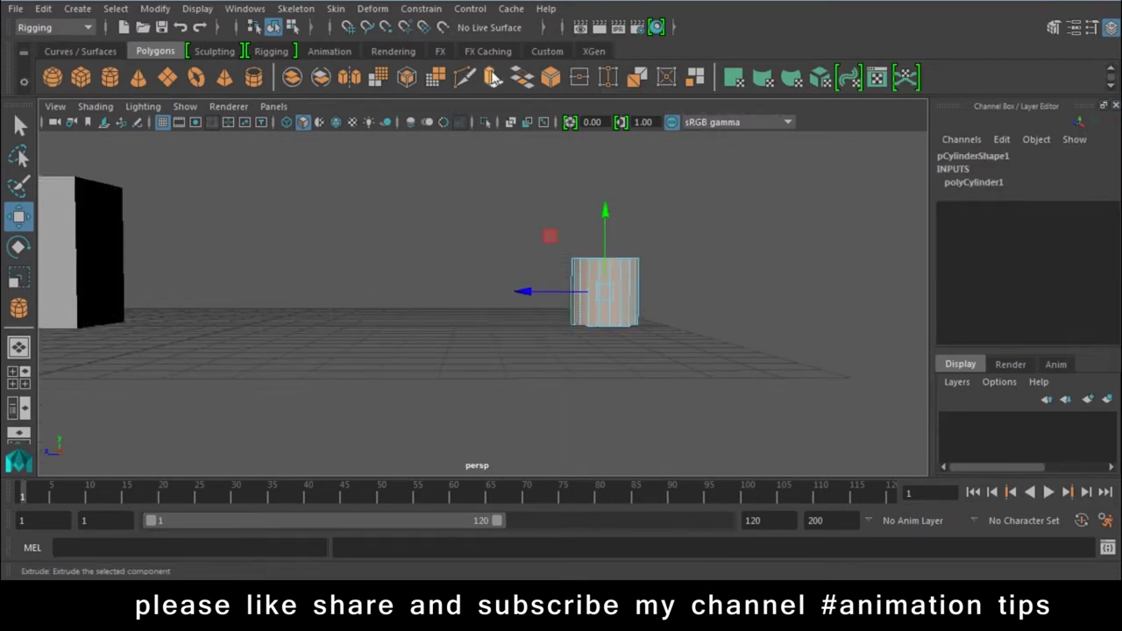
pyautogui.click(493, 77)
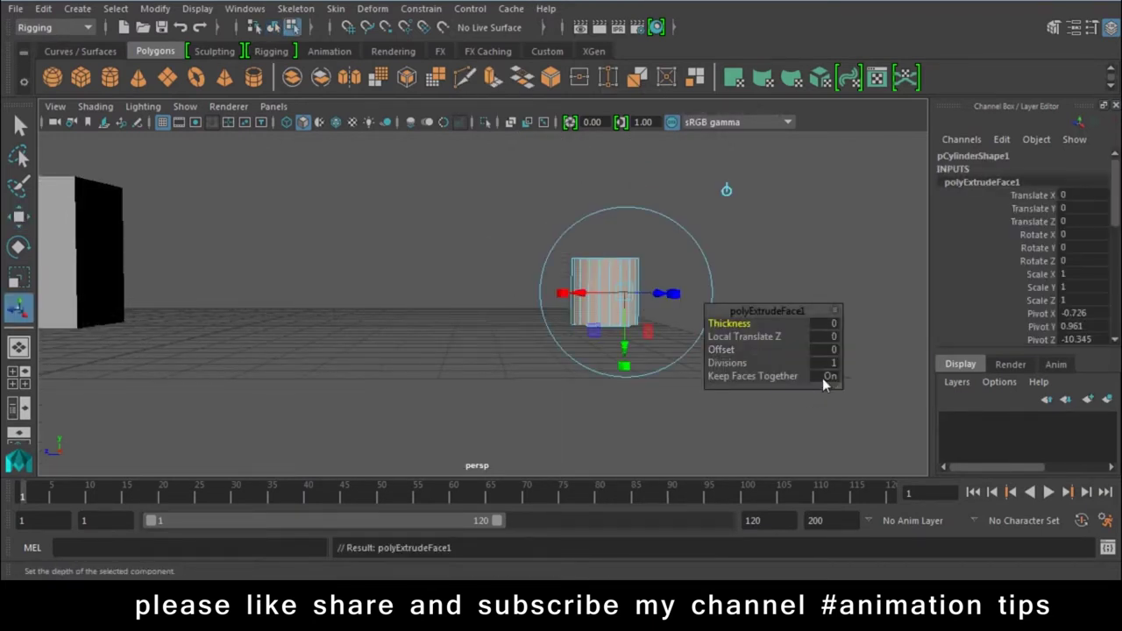
pyautogui.click(824, 378)
pyautogui.keyDown('alt'); pyautogui.moveTo(498, 292); pyautogui.dragTo(630, 337); pyautogui.keyUp('alt')
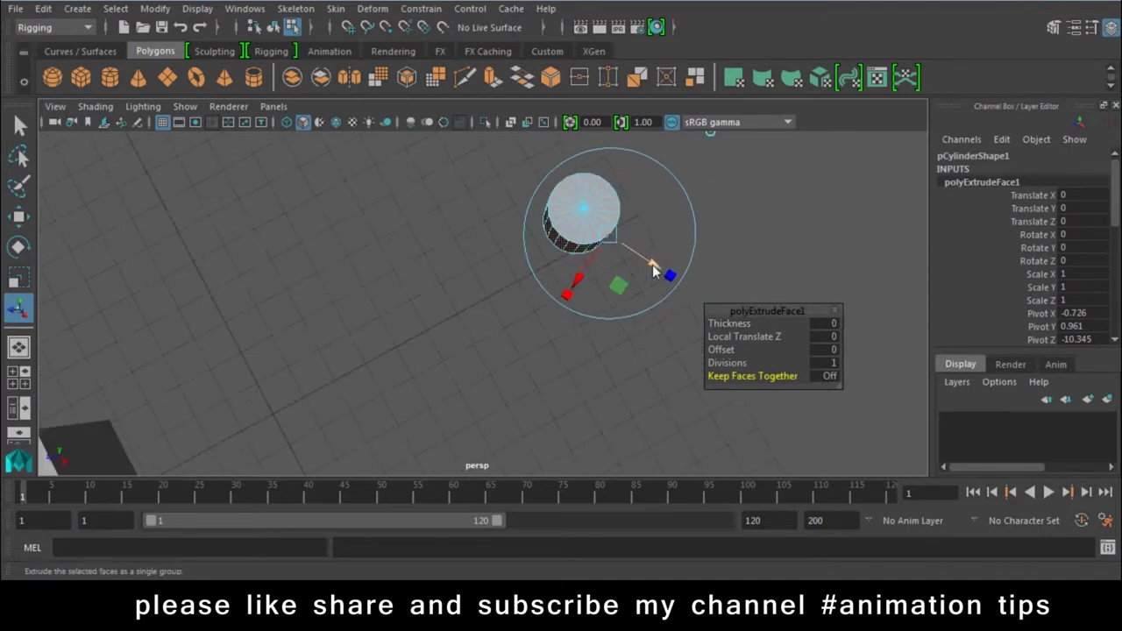
pyautogui.moveTo(653, 272); pyautogui.dragTo(690, 287)
# Flatten the gear to a Y scale of 0.235.
pyautogui.rightClick(603, 208)
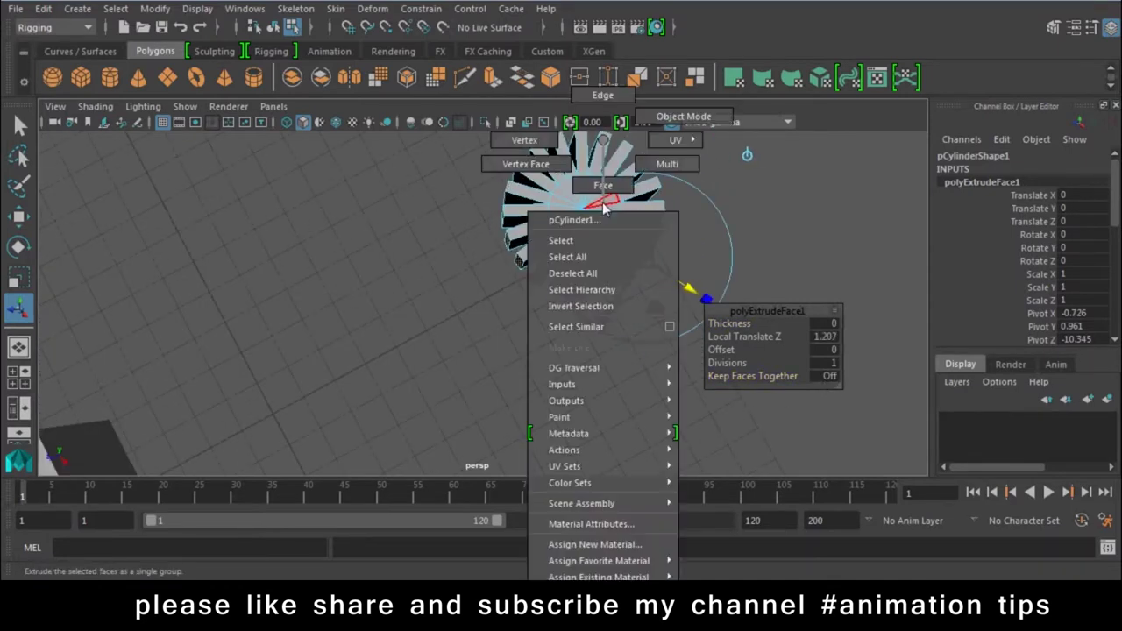
pyautogui.keyDown('alt'); pyautogui.moveTo(653, 343); pyautogui.dragTo(608, 280); pyautogui.keyUp('alt')
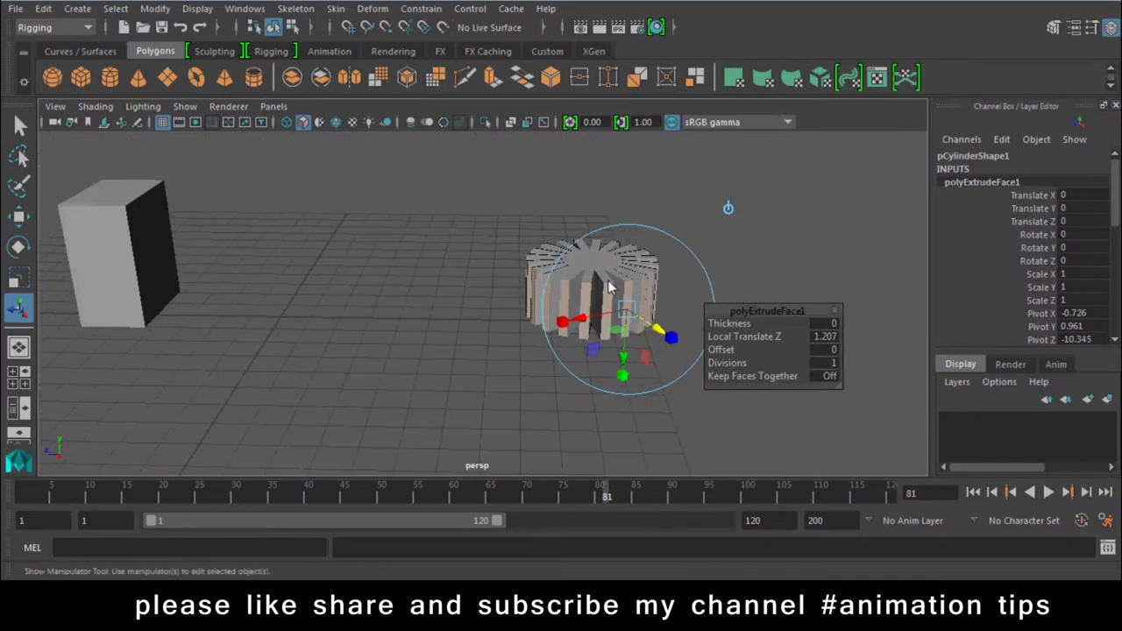
pyautogui.press('F8')
pyautogui.press('r')
pyautogui.moveTo(594, 218); pyautogui.dragTo(593, 277)
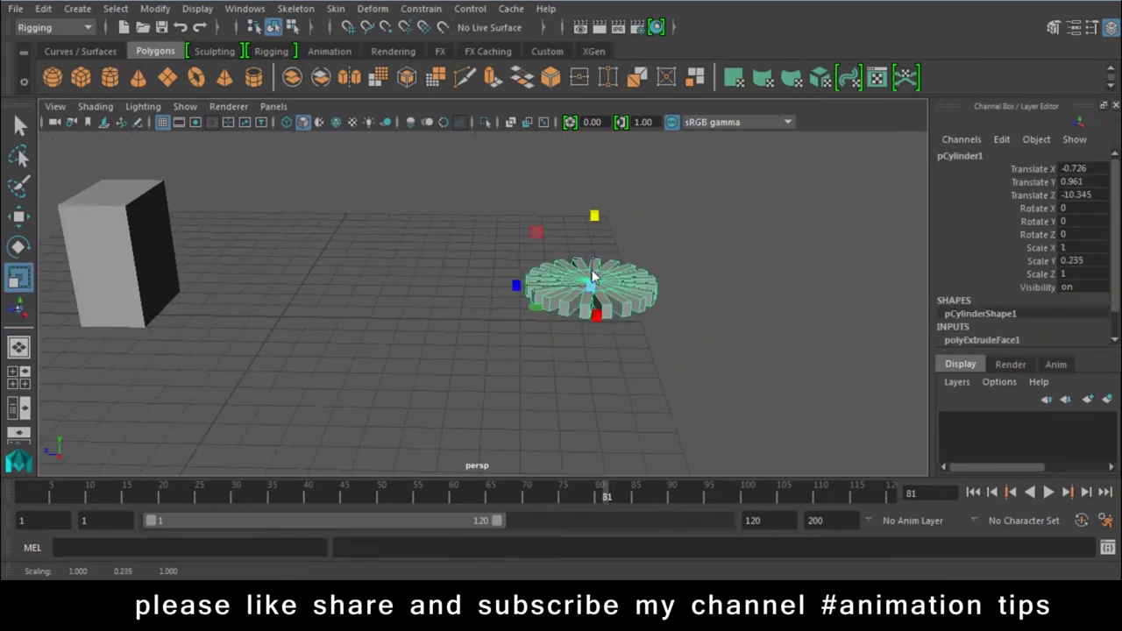
# Try spinning the gear around its vertical axis, then undo the rotation.
pyautogui.click(132, 263)
pyautogui.keyDown('alt'); pyautogui.moveTo(113, 342); pyautogui.dragTo(439, 320); pyautogui.keyUp('alt')
pyautogui.click(539, 294)
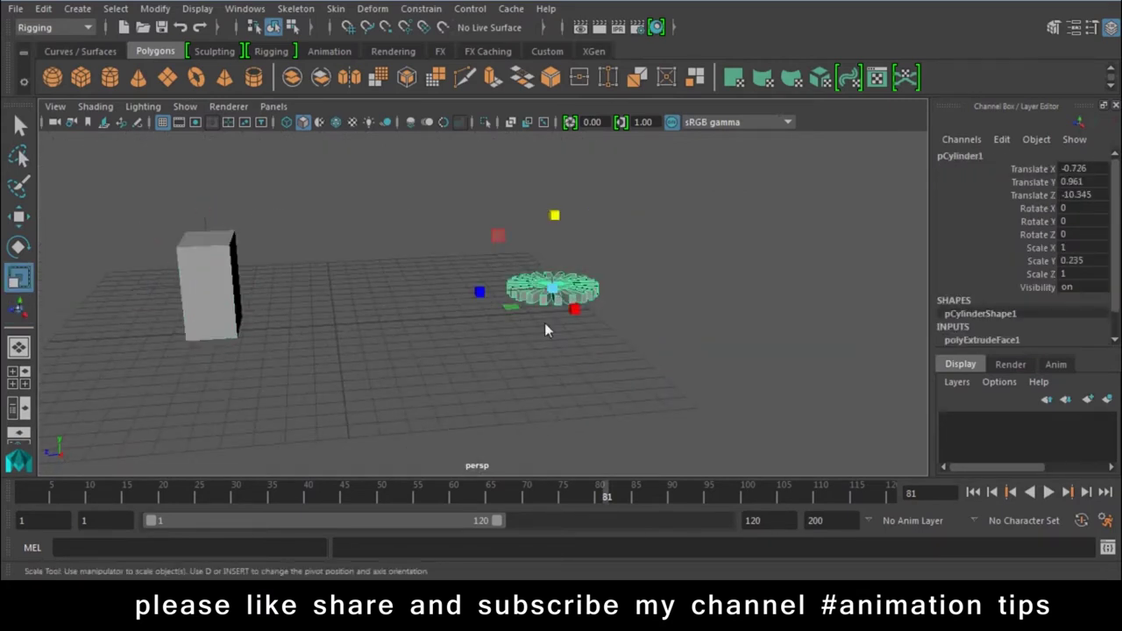
pyautogui.press('e')
pyautogui.moveTo(551, 309); pyautogui.dragTo(300, 302)
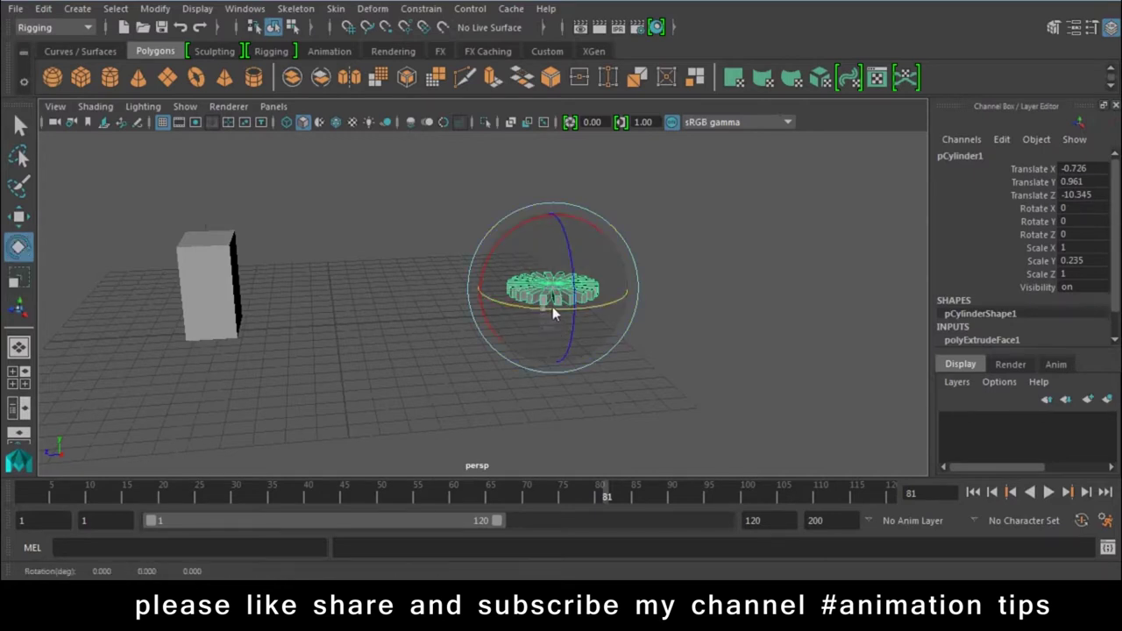
pyautogui.moveTo(576, 308); pyautogui.dragTo(198, 300)
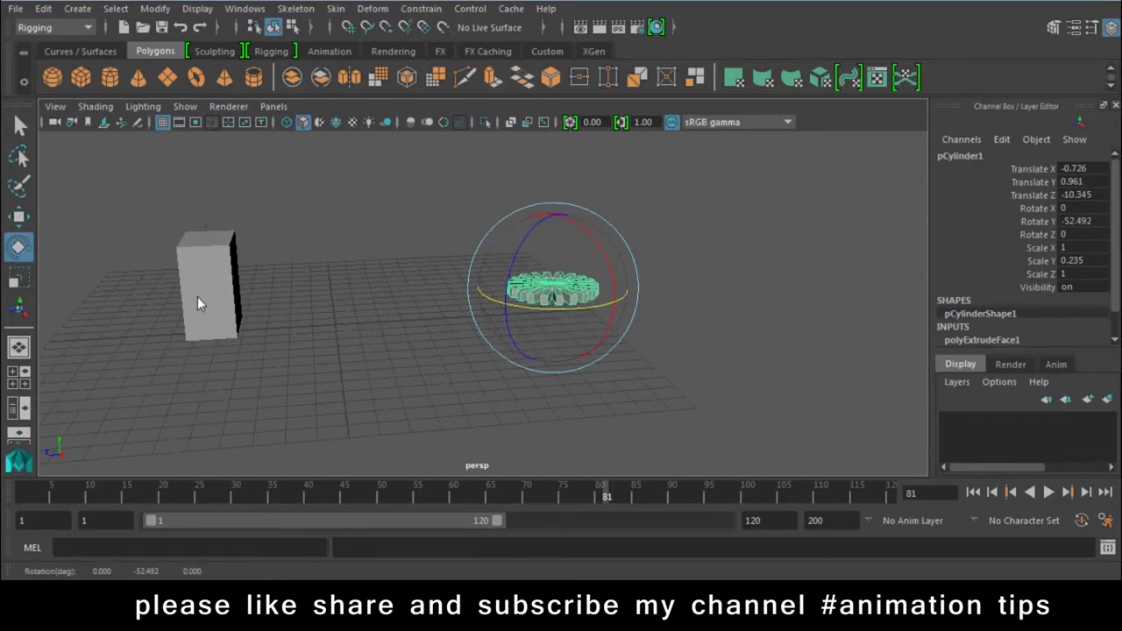
pyautogui.hotkey('ctrl', 'z')
pyautogui.hotkey('ctrl', 'z')
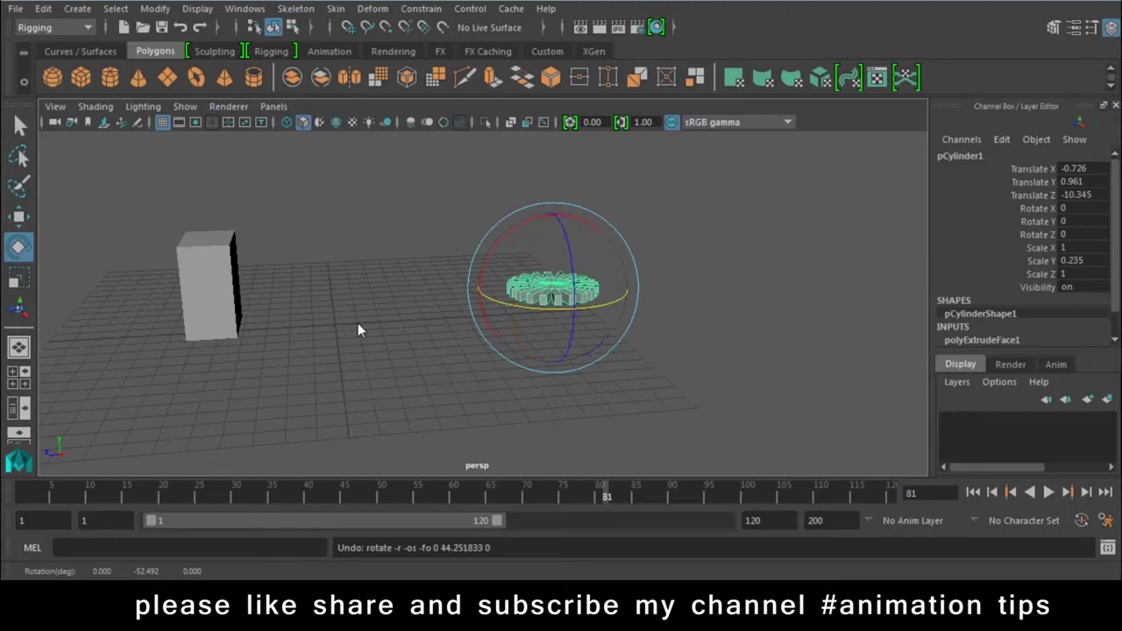
pyautogui.click(372, 322)
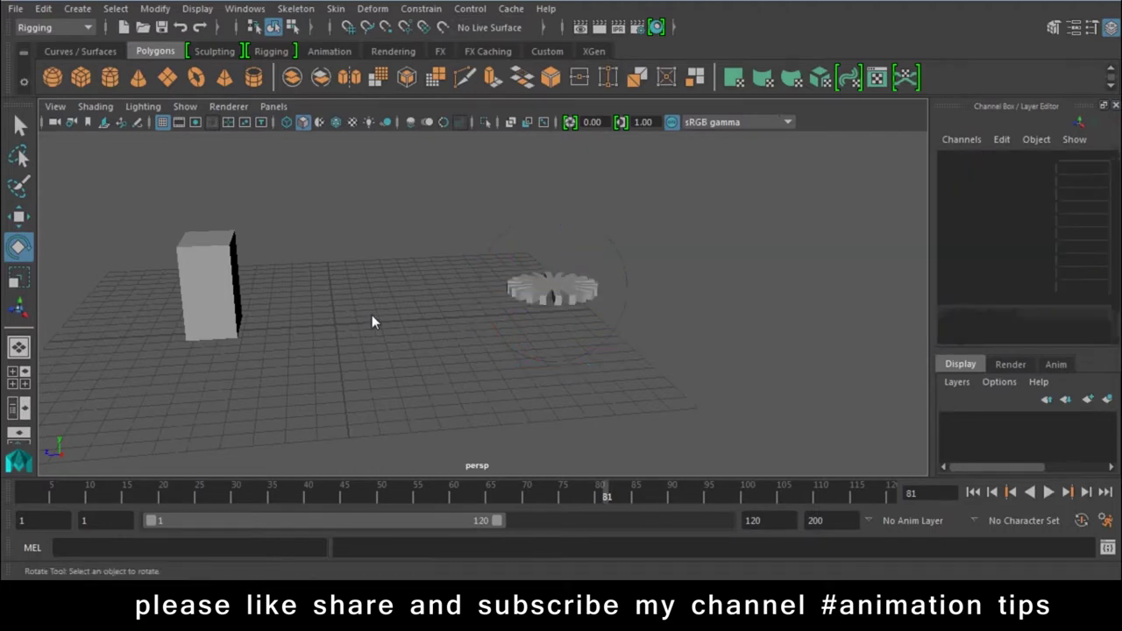
pyautogui.click(245, 9)
pyautogui.moveTo(288, 51)
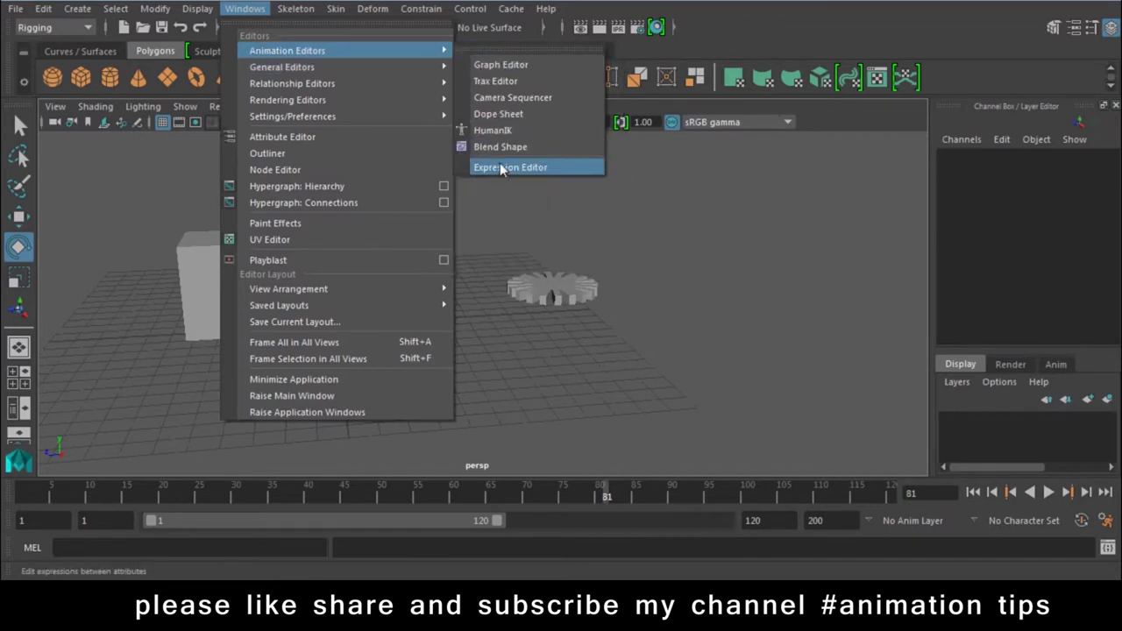
# Open the Expression Editor, drag it fully into view, then go to the end of the WordPad list.
pyautogui.click(501, 168)
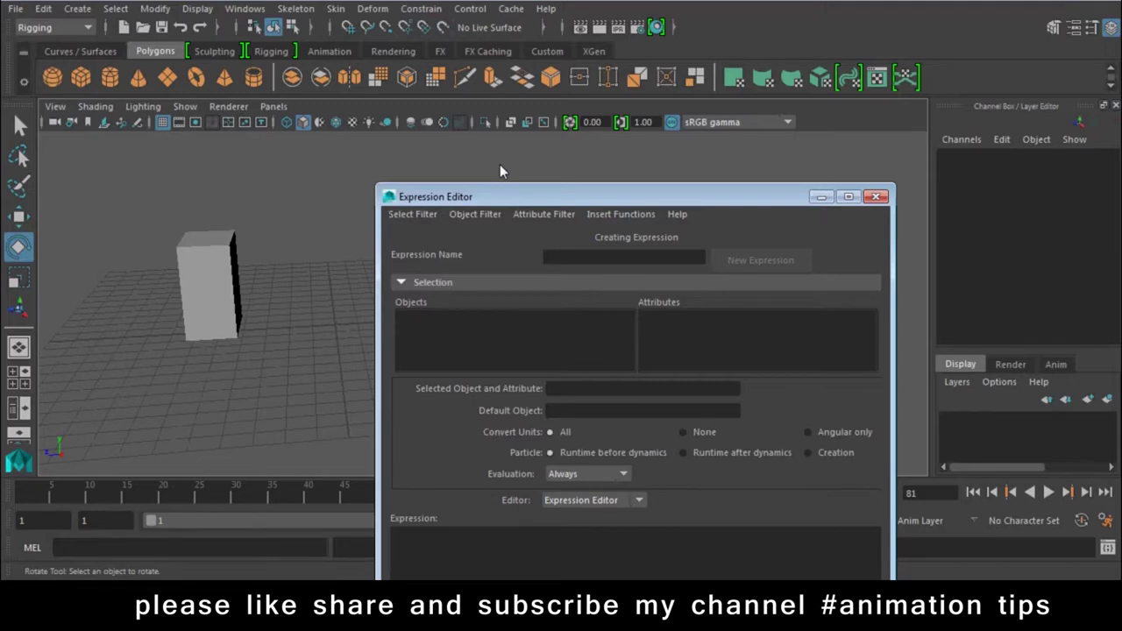
pyautogui.moveTo(545, 201); pyautogui.dragTo(570, 63)
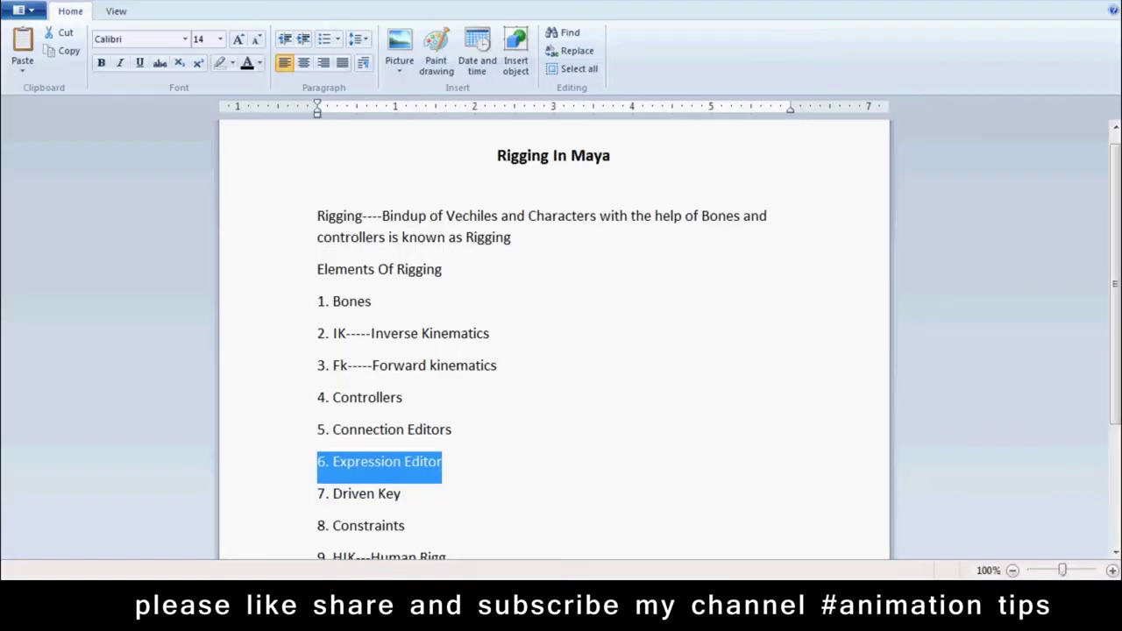
pyautogui.scroll(-2, 550, 298)
pyautogui.click(450, 529)
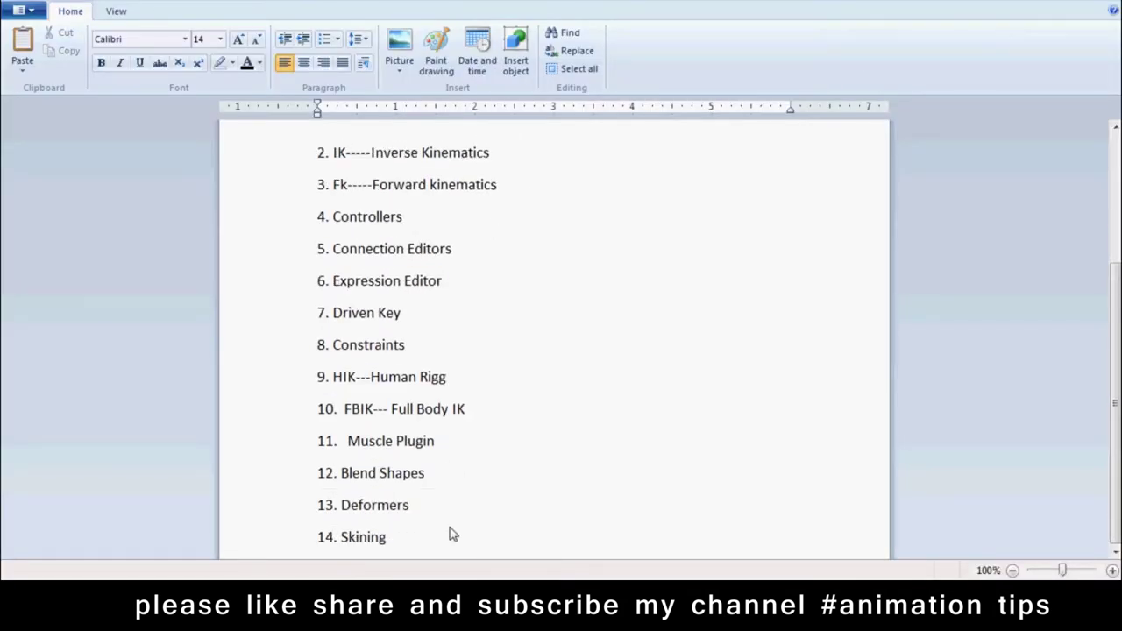
# Add an 'Expression Editor' heading with 'objname.attribute' beneath it below the list.
pyautogui.press('Return')
pyautogui.press('Return')
pyautogui.press('Return')
pyautogui.write('Expression Editor')
pyautogui.press('Return')
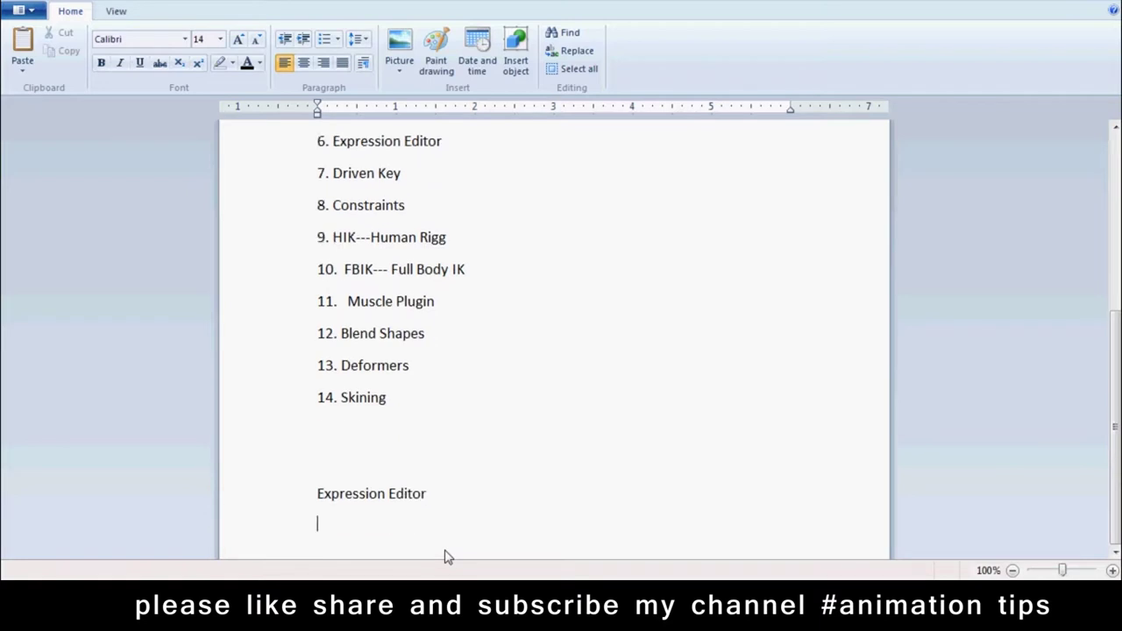
pyautogui.scroll(1, 369, 451)
pyautogui.scroll(1, 369, 451)
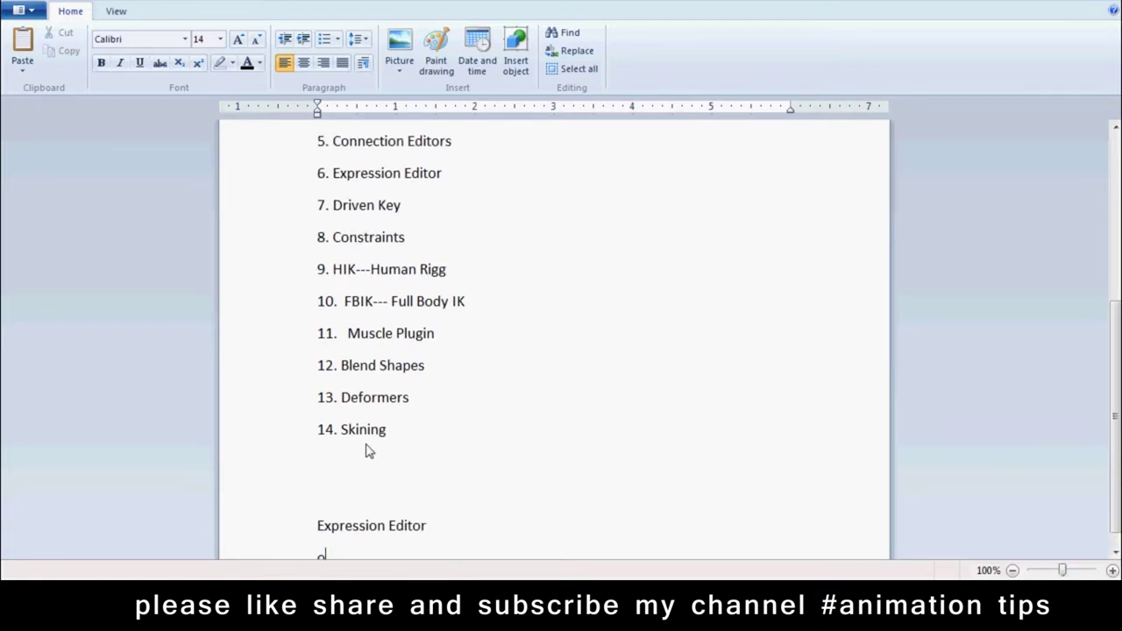
pyautogui.write('objname.')
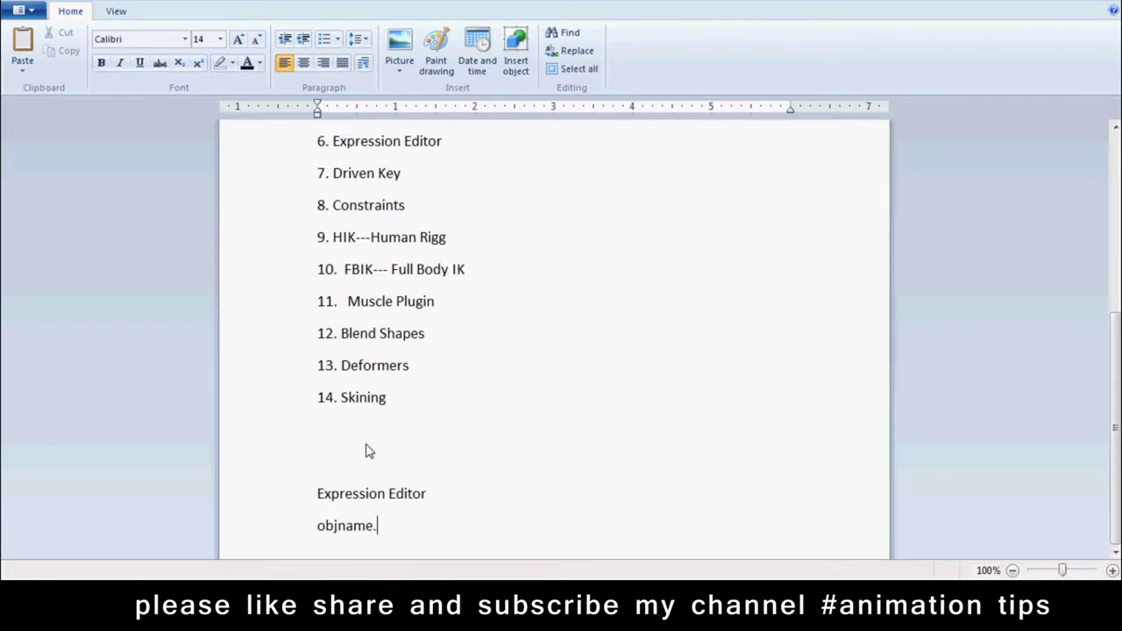
pyautogui.write('attri')
pyautogui.write('bute')
pyautogui.scroll(1, 368, 451)
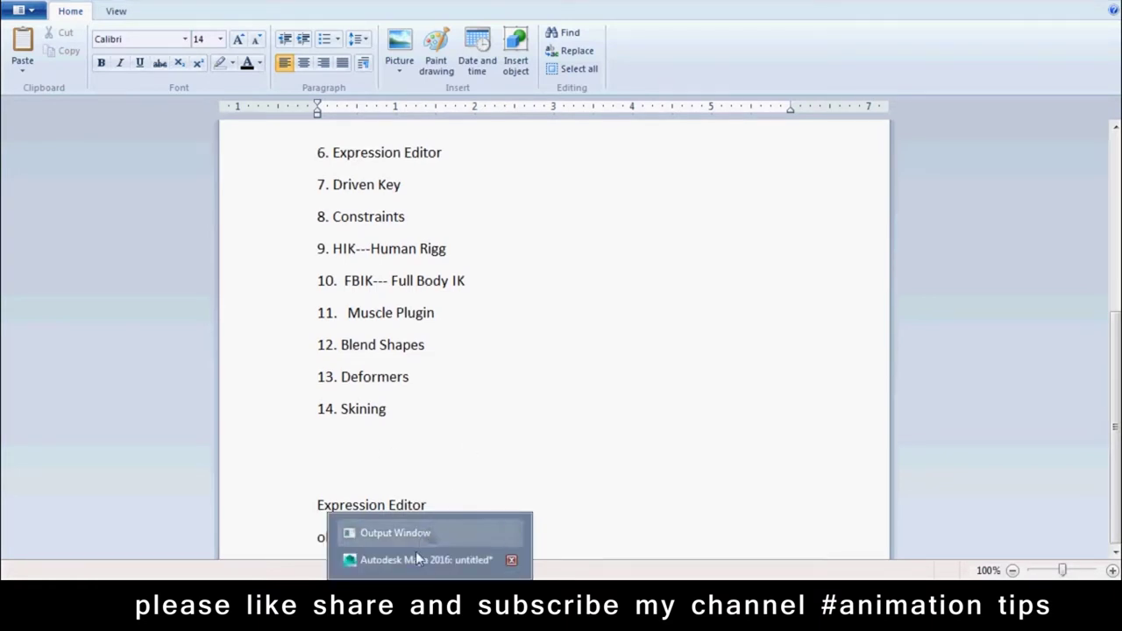
pyautogui.click(416, 552)
# Close the Expression Editor and rename the gear pCylinder1 to 'ctrl' in the Channel Box.
pyautogui.click(856, 488)
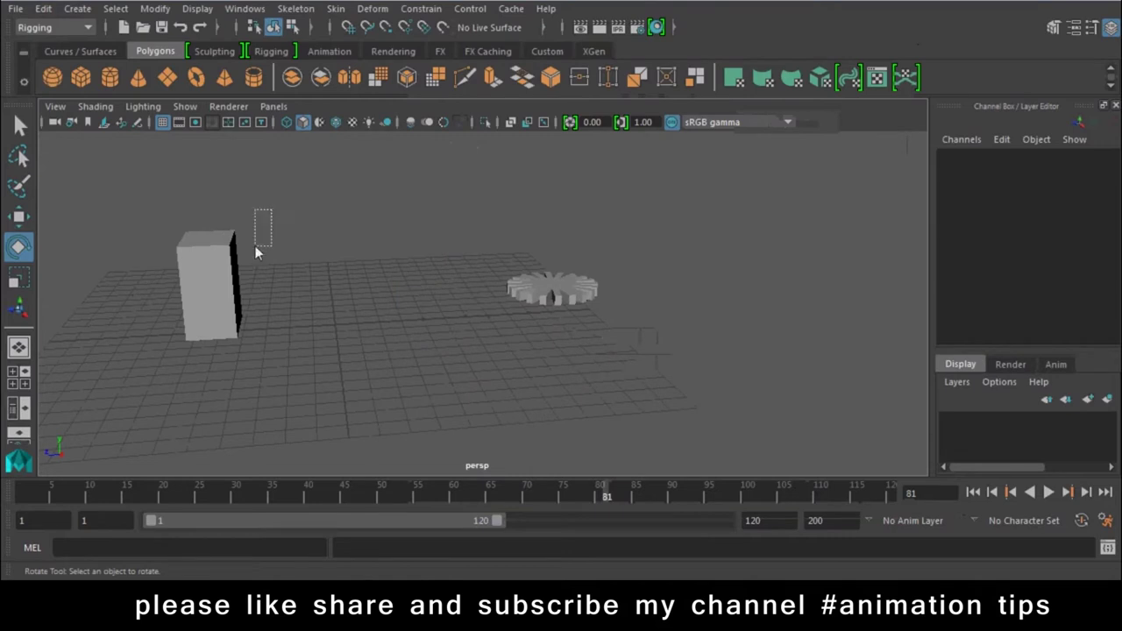
pyautogui.click(561, 279)
pyautogui.doubleClick(961, 155)
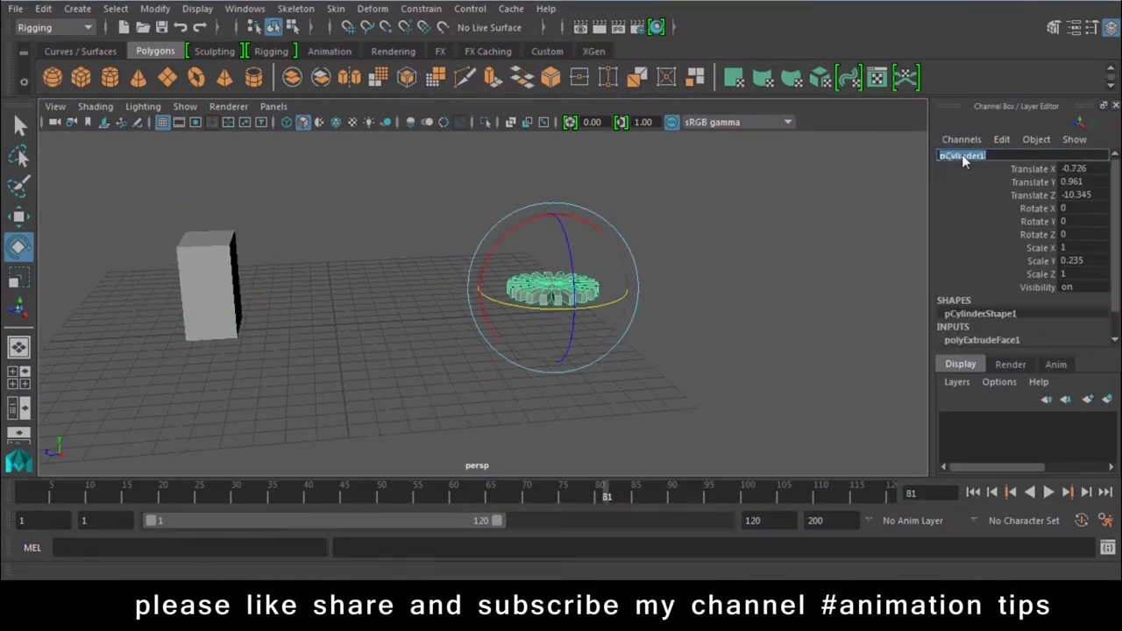
pyautogui.write('ctrl')
pyautogui.press('Return')
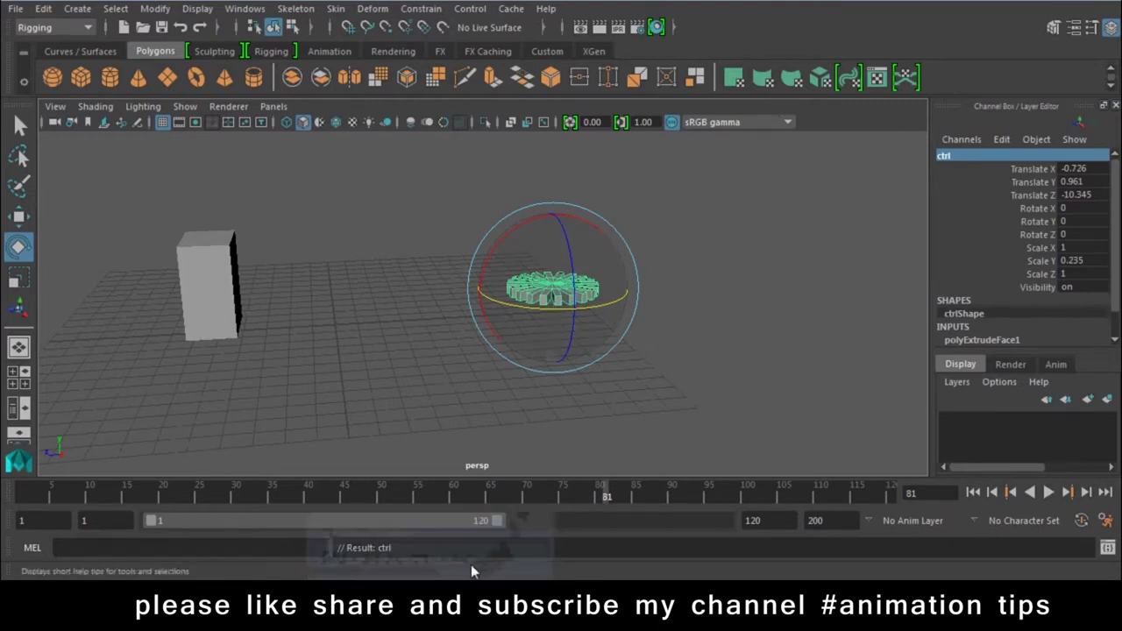
pyautogui.click(440, 525)
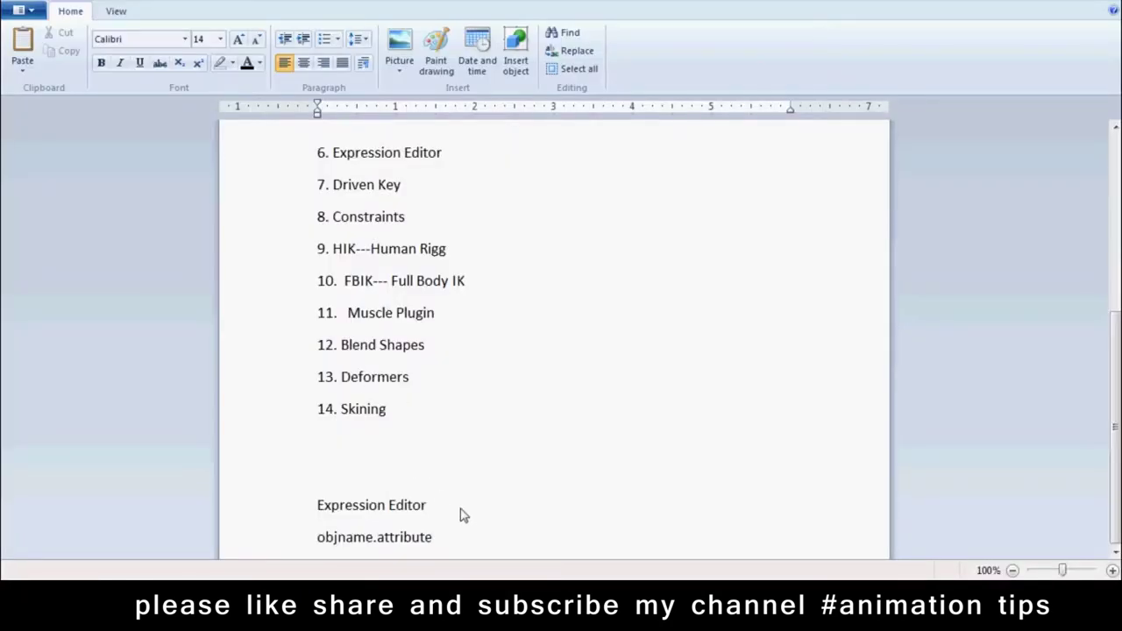
# Add a 'ctrl.' line below objname.attribute in the WordPad notes, then return to Maya.
pyautogui.press('Return')
pyautogui.press('Return')
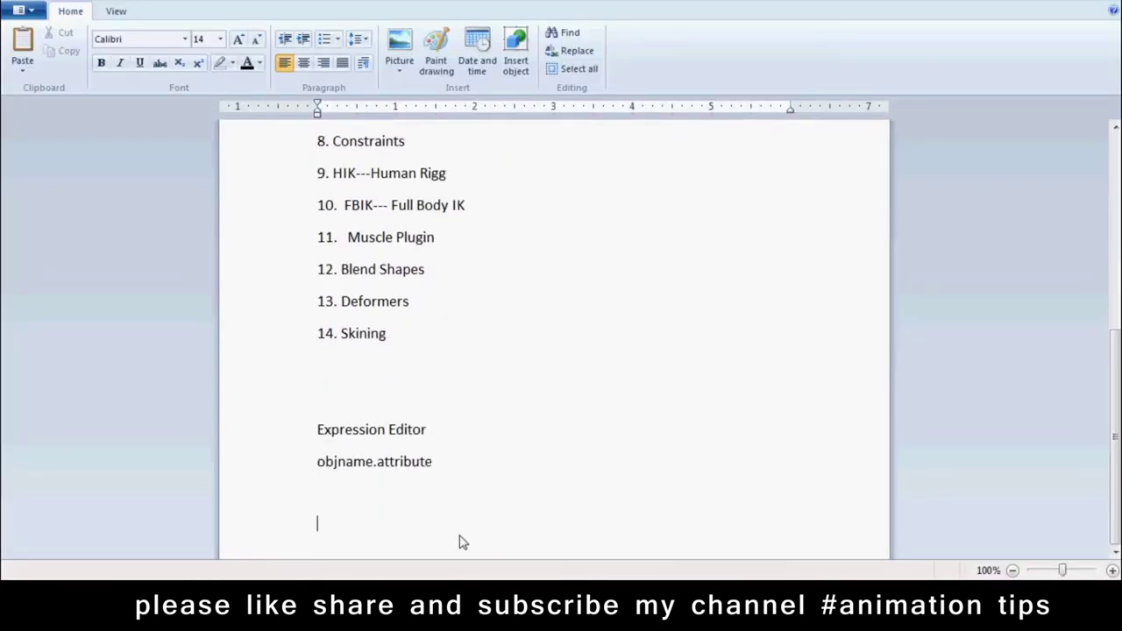
pyautogui.write('ctrl')
pyautogui.write('.')
pyautogui.doubleClick(391, 476)
pyautogui.hotkey('alt', 'Tab')
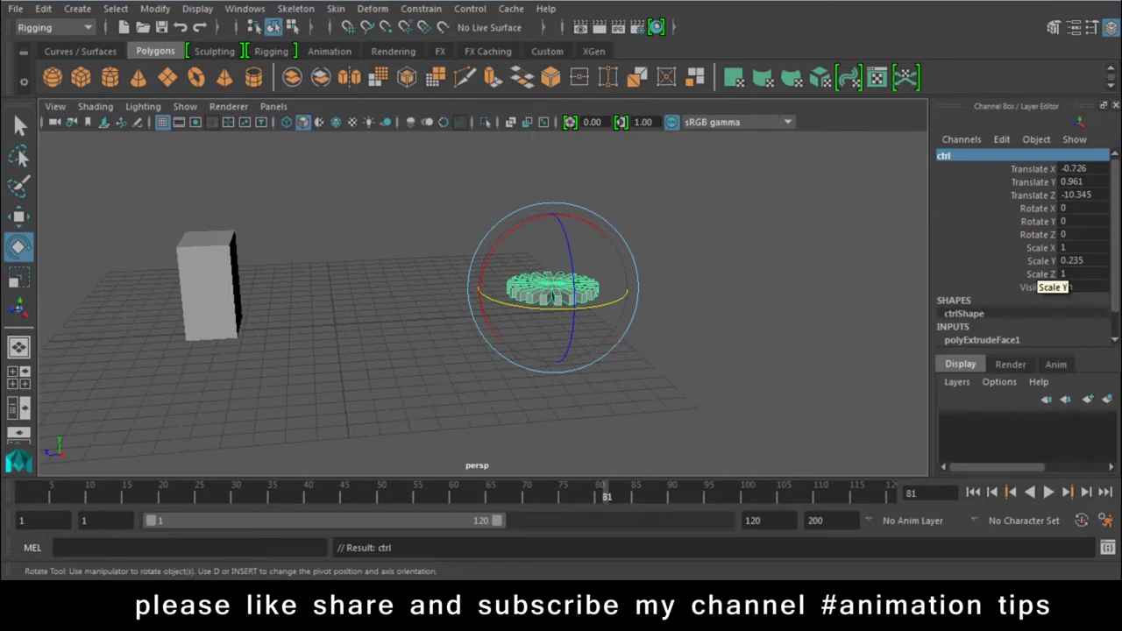
# Reselect the ctrl gear and bring up the Channel Box Edit menu for Channel Control.
pyautogui.click(1002, 140)
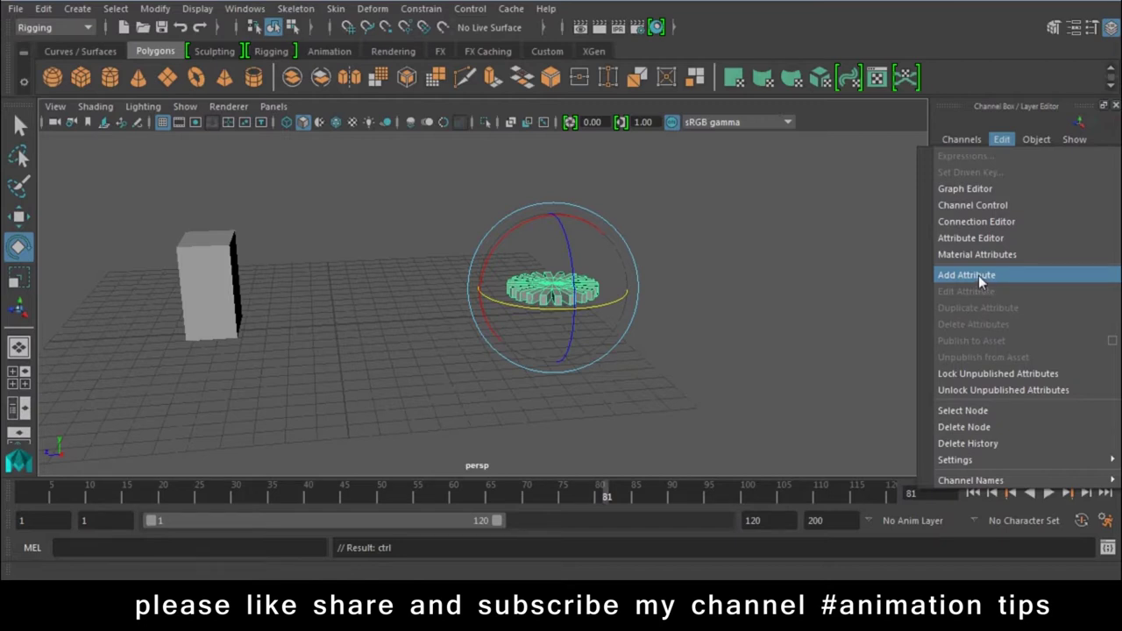
pyautogui.click(881, 244)
pyautogui.click(640, 304)
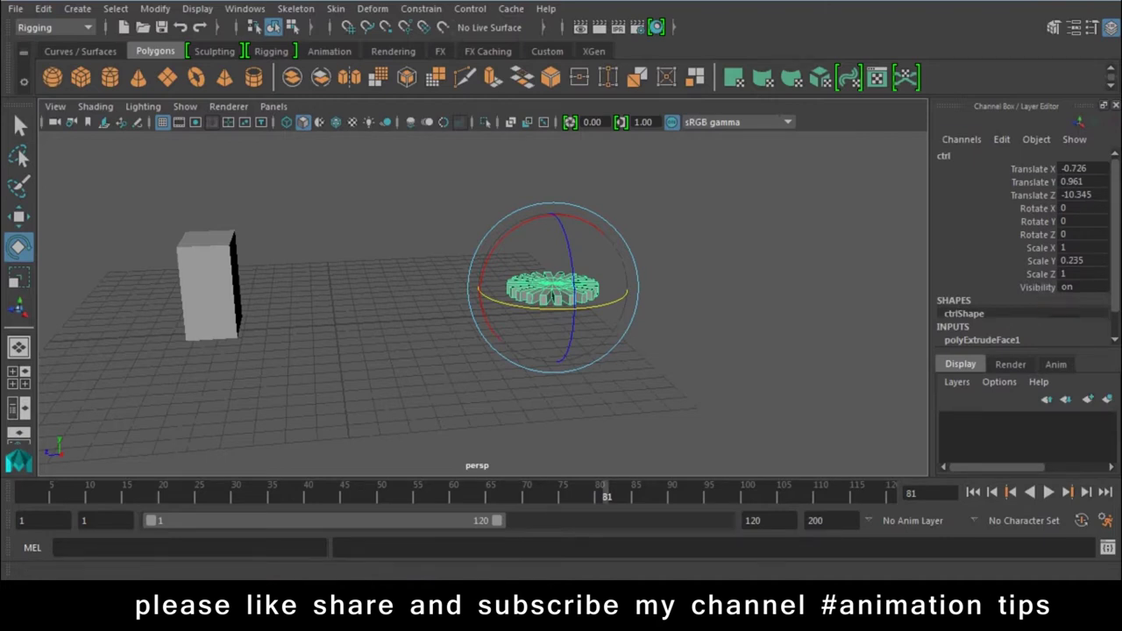
pyautogui.click(1004, 140)
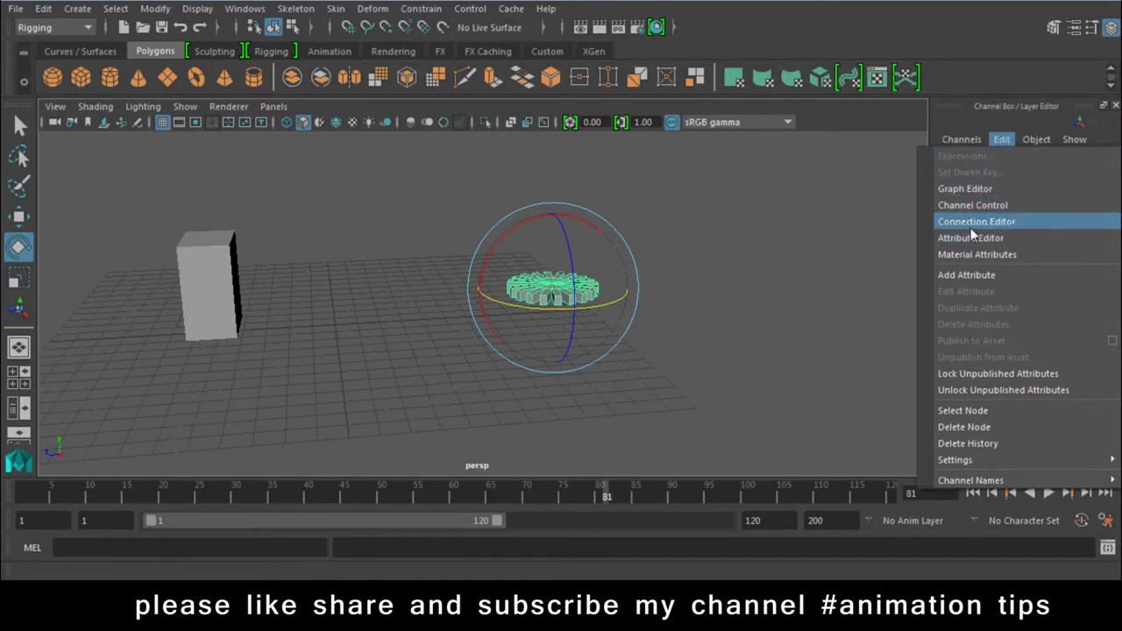
# In Channel Control, move Shear XY, XZ and YZ from Nonkeyable Hidden to keyable.
pyautogui.click(983, 207)
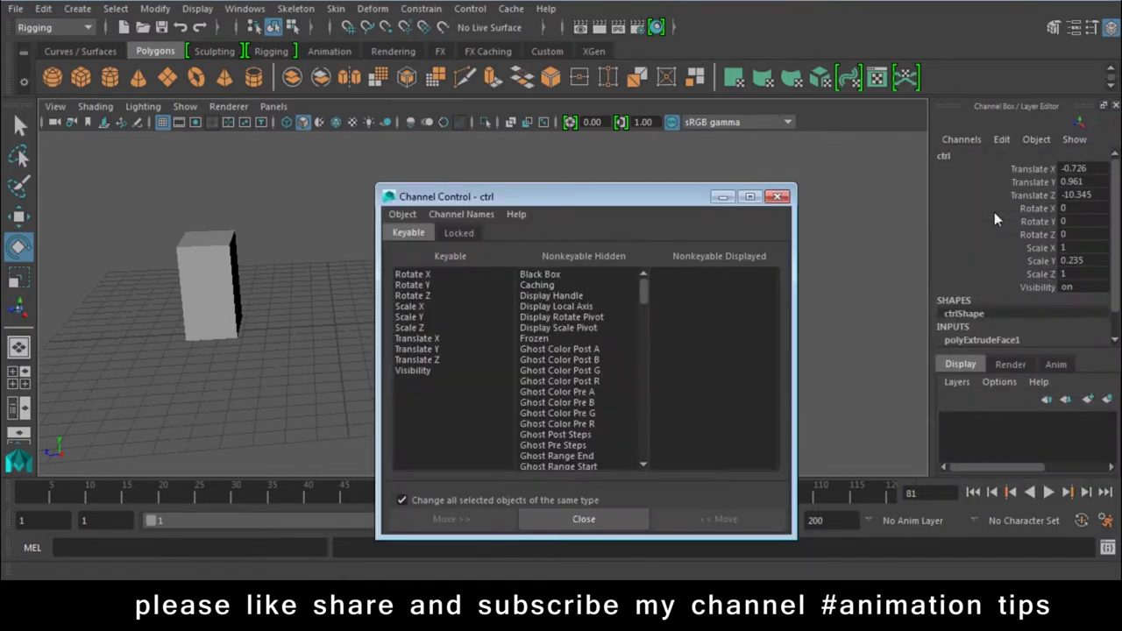
pyautogui.moveTo(498, 204); pyautogui.dragTo(374, 97)
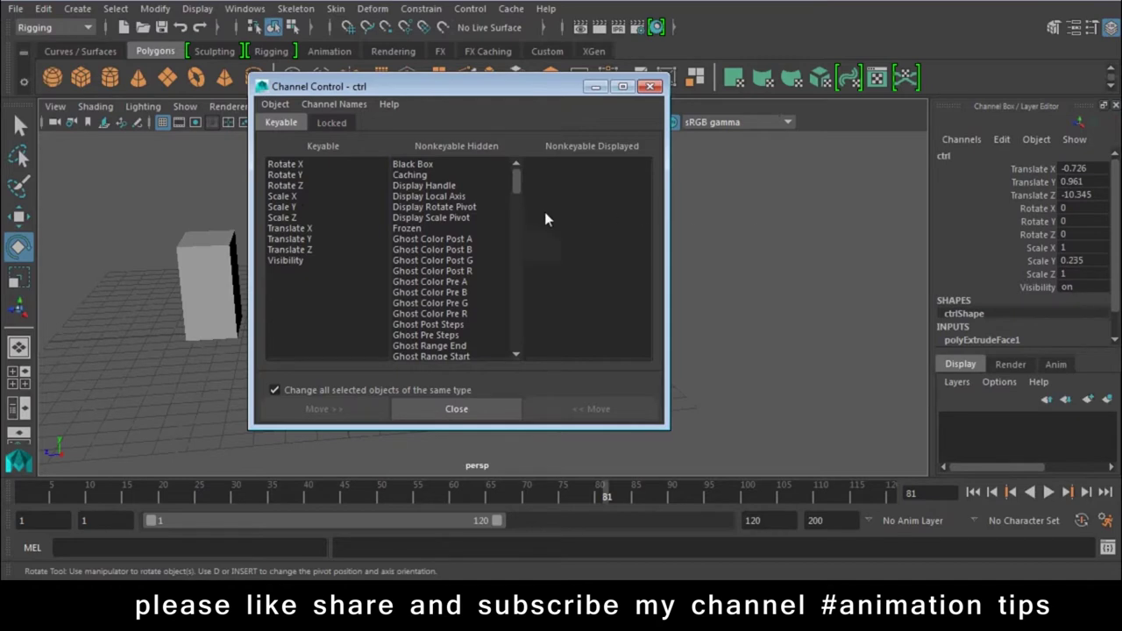
pyautogui.moveTo(517, 184); pyautogui.dragTo(517, 354)
pyautogui.moveTo(412, 217); pyautogui.dragTo(422, 239)
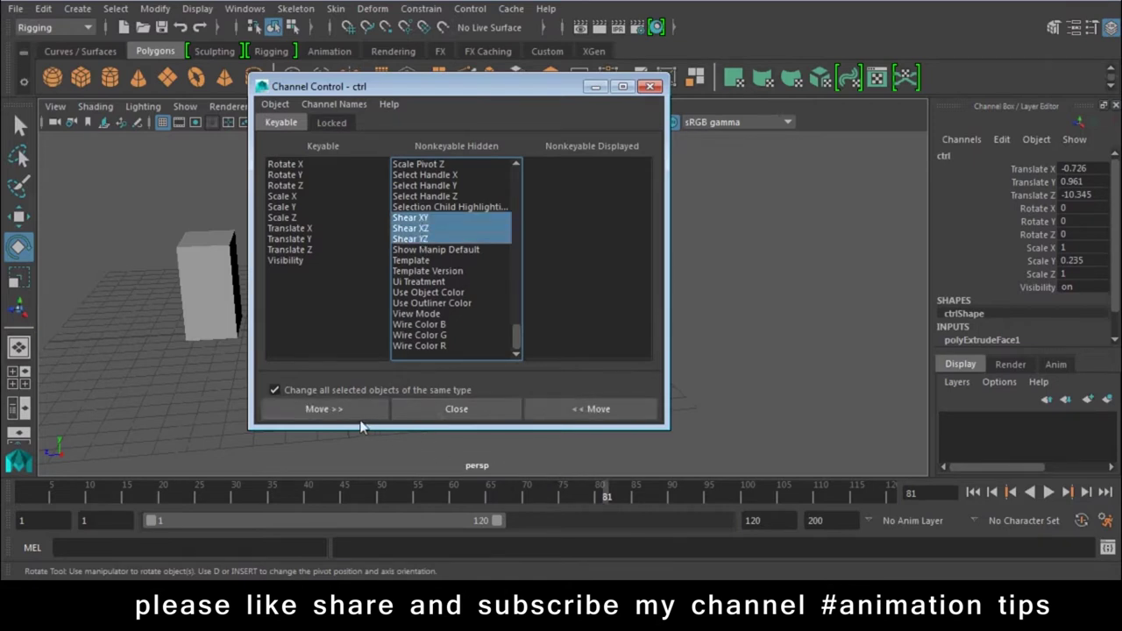
pyautogui.click(583, 415)
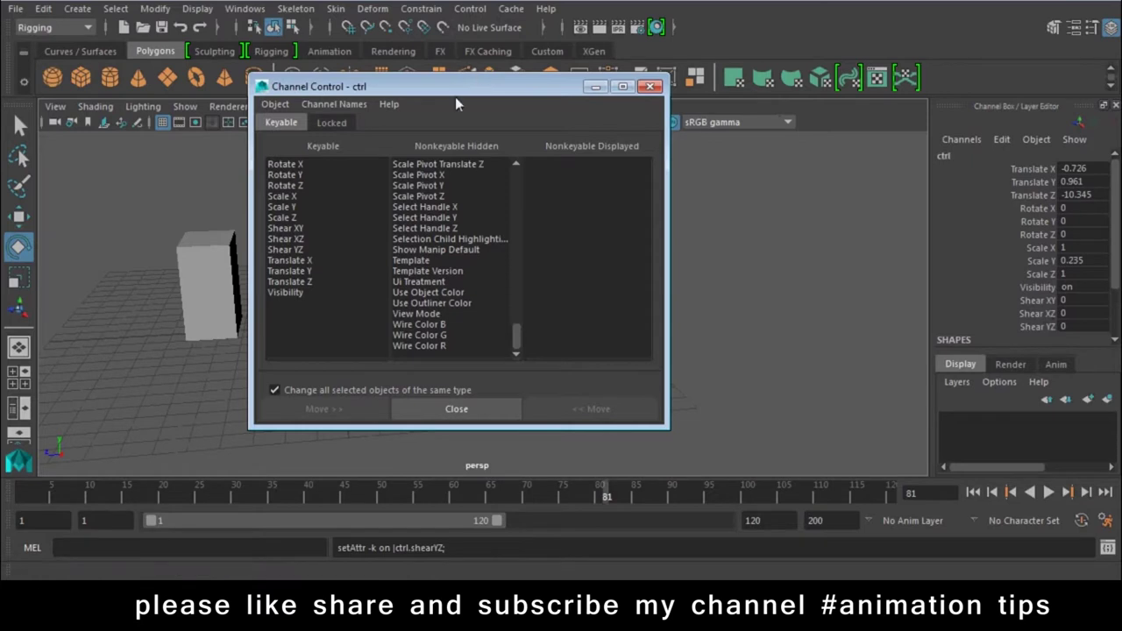
# Test the shears on the gear: XY at -2 and XZ at -5.4, undoing each, then YZ at 5.8.
pyautogui.moveTo(485, 90); pyautogui.dragTo(504, 510)
pyautogui.click(1037, 300)
pyautogui.moveTo(832, 308)
pyautogui.mouseDown(button='middle')
pyautogui.moveTo(603, 312)
pyautogui.moveTo(653, 344)
pyautogui.moveTo(610, 357)
pyautogui.moveTo(648, 368)
pyautogui.moveTo(804, 338)
pyautogui.moveTo(660, 359)
pyautogui.mouseUp(button='middle')
pyautogui.hotkey('ctrl', 'z')
pyautogui.click(1037, 313)
pyautogui.hotkey('ctrl', 'z')
pyautogui.click(1037, 326)
# Undo the Shear YZ change and hide Shear XY, XZ and YZ again.
pyautogui.hotkey('ctrl', 'z')
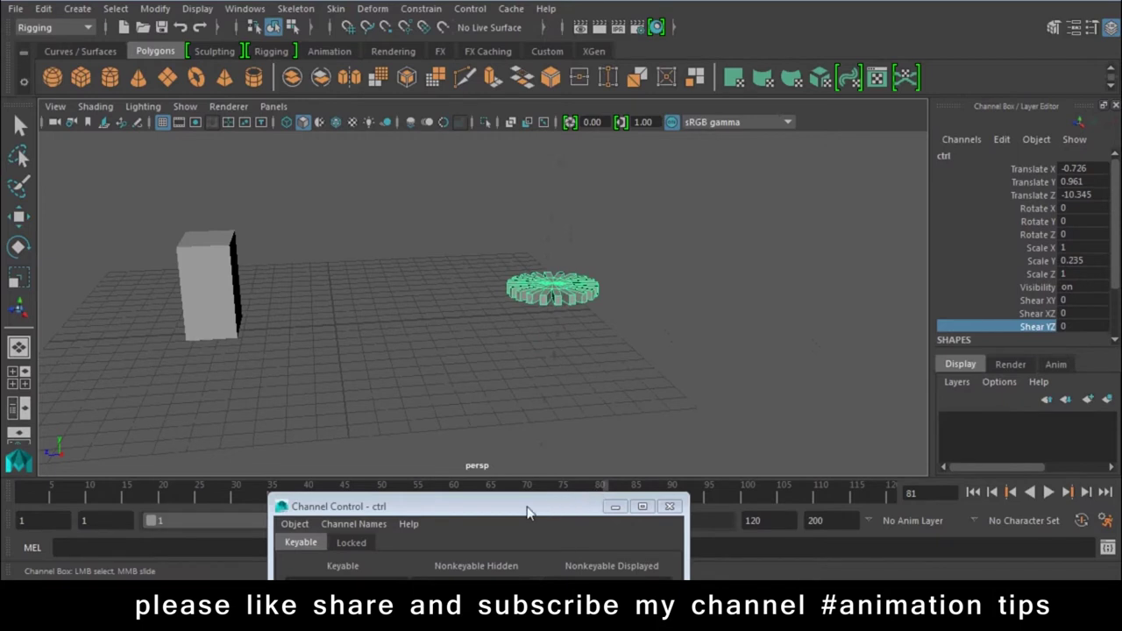
pyautogui.moveTo(527, 506); pyautogui.dragTo(378, 62)
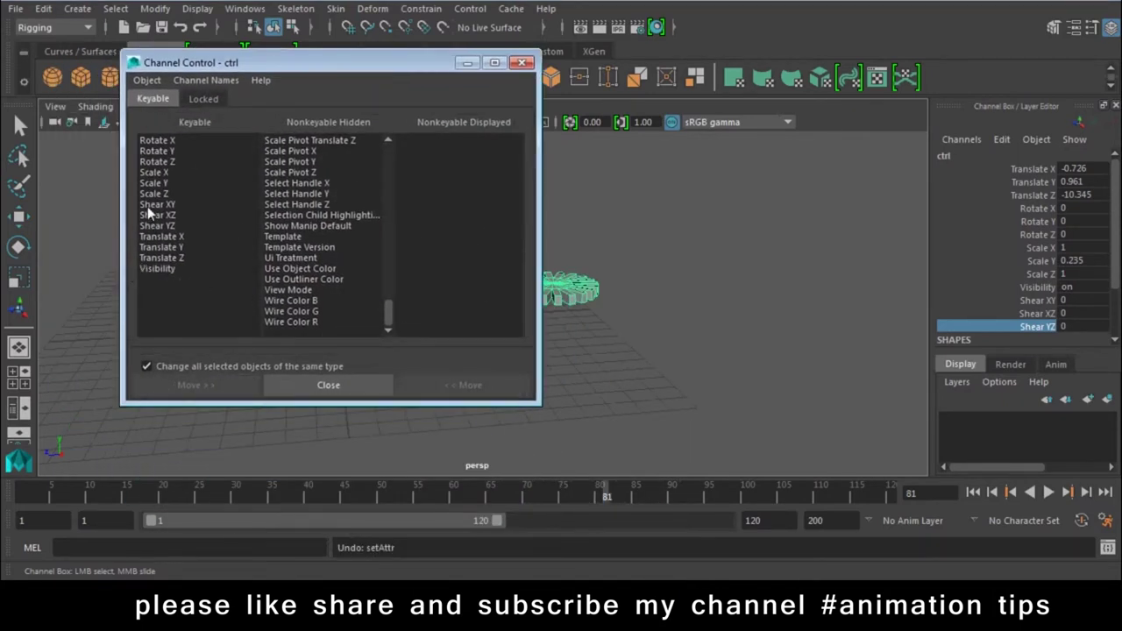
pyautogui.moveTo(147, 204); pyautogui.dragTo(151, 226)
pyautogui.click(211, 387)
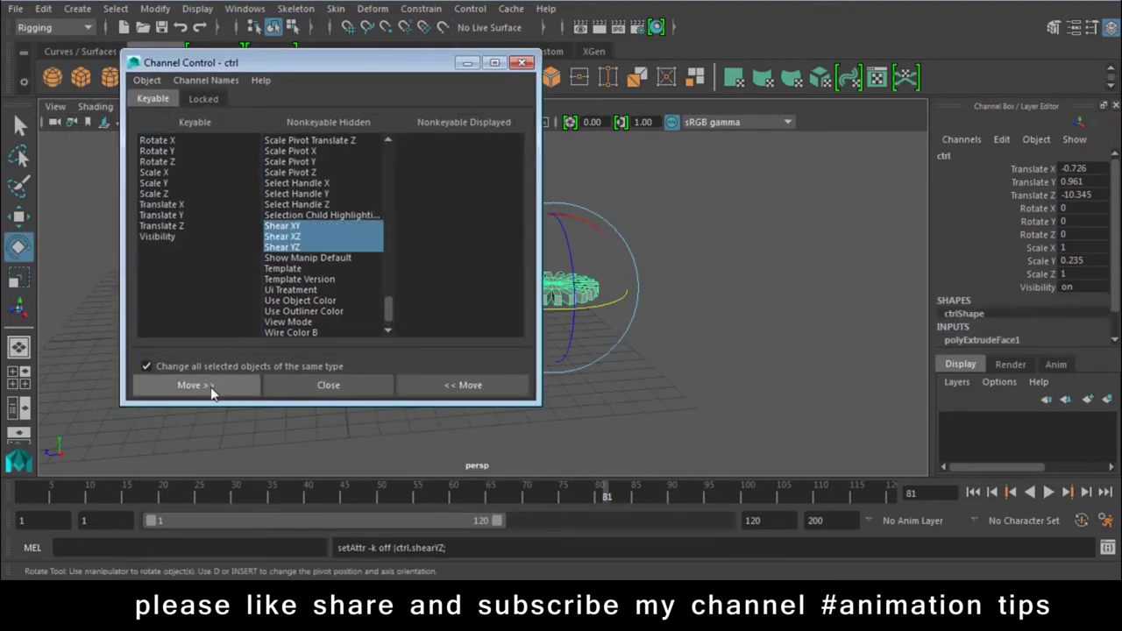
pyautogui.click(416, 385)
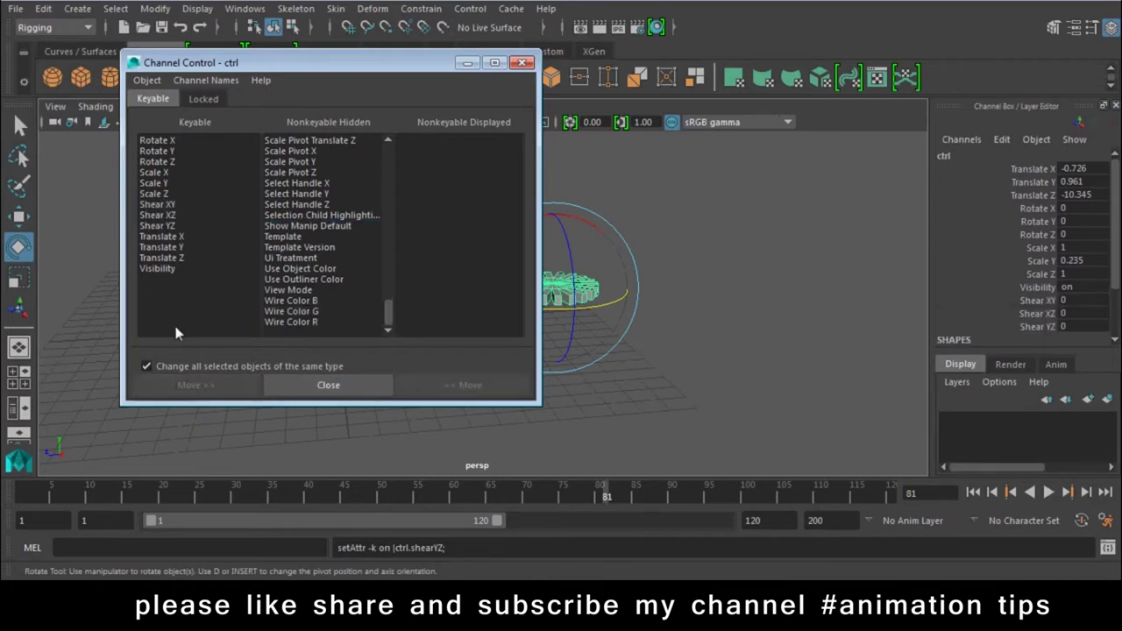
pyautogui.moveTo(161, 207); pyautogui.dragTo(164, 228)
pyautogui.click(191, 386)
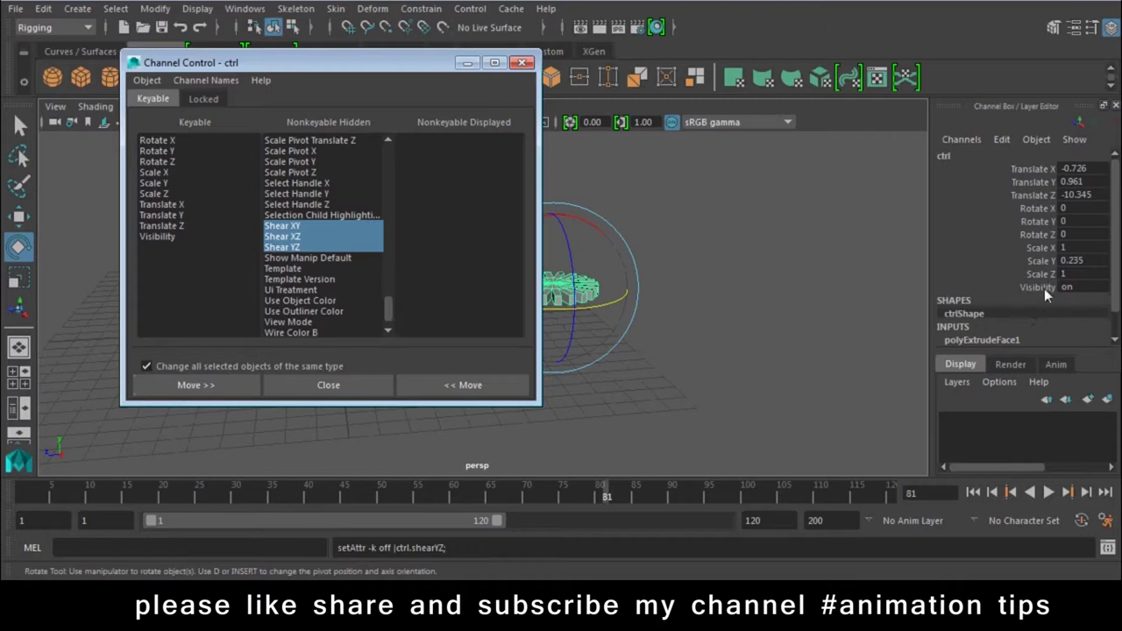
# Hide Visibility, then the Scale and Translate channels of ctrl.
pyautogui.click(149, 237)
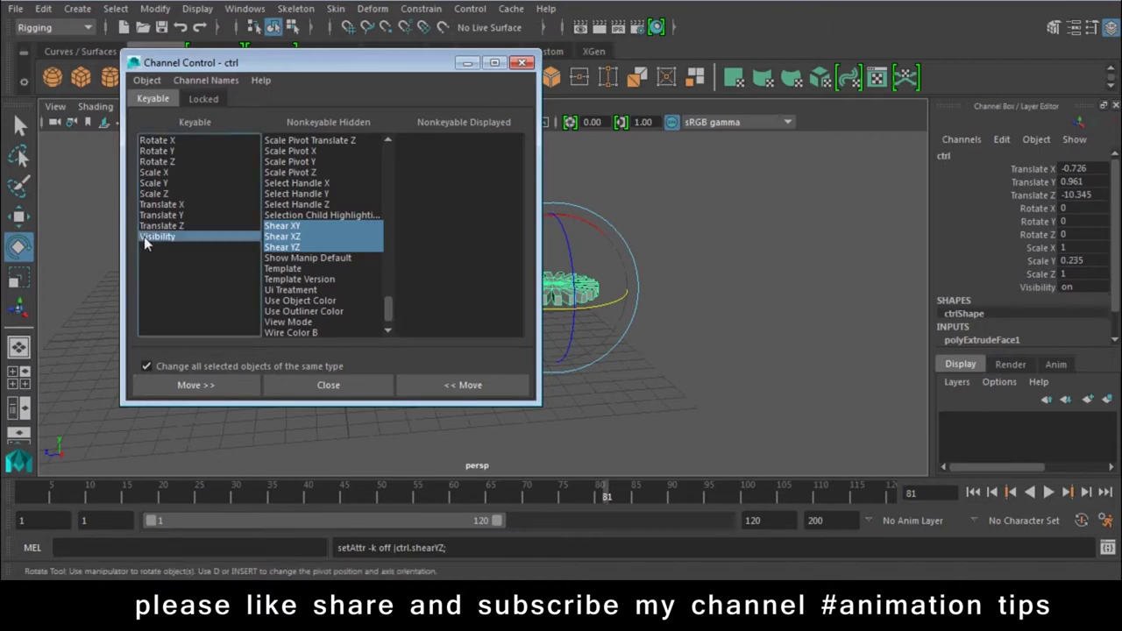
pyautogui.click(209, 382)
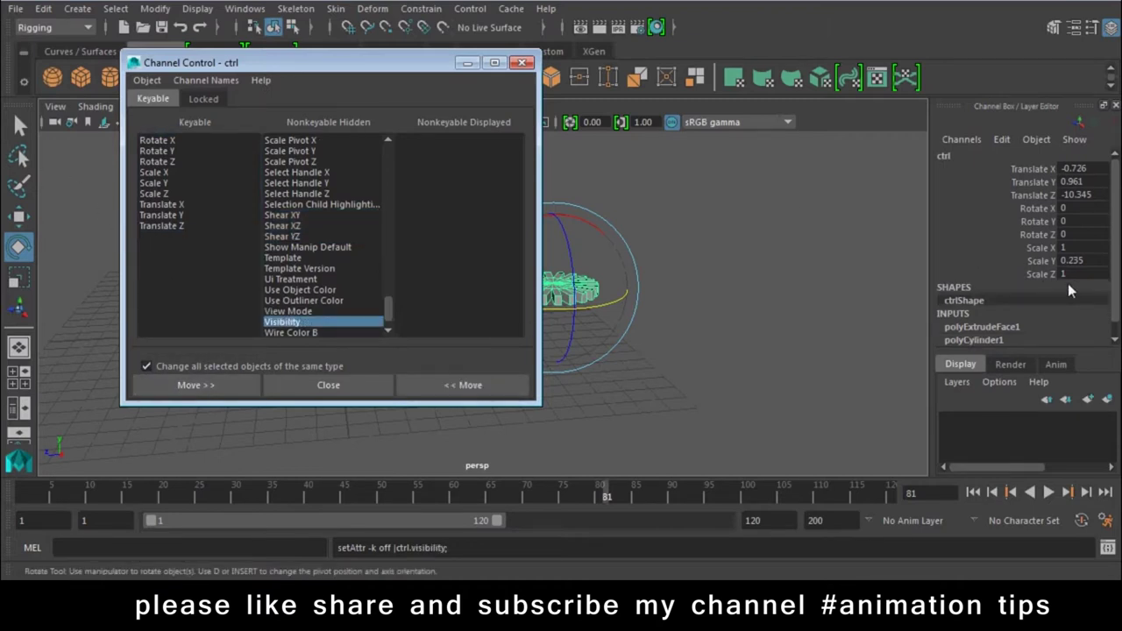
pyautogui.moveTo(156, 172); pyautogui.dragTo(156, 193)
pyautogui.click(188, 385)
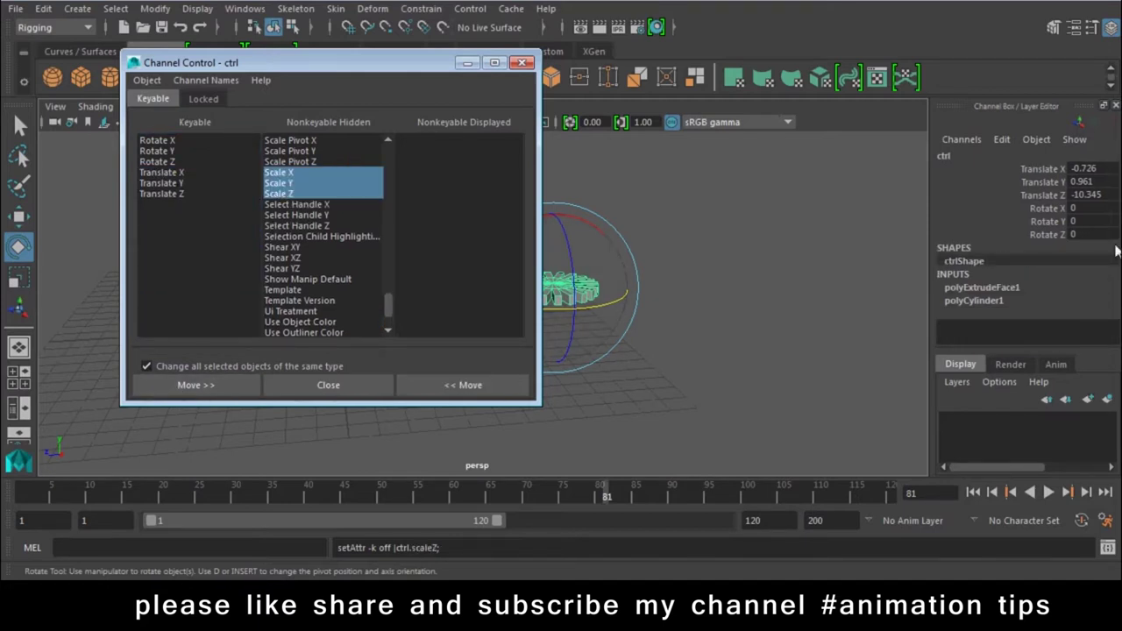
pyautogui.moveTo(164, 140); pyautogui.dragTo(160, 194)
pyautogui.click(188, 385)
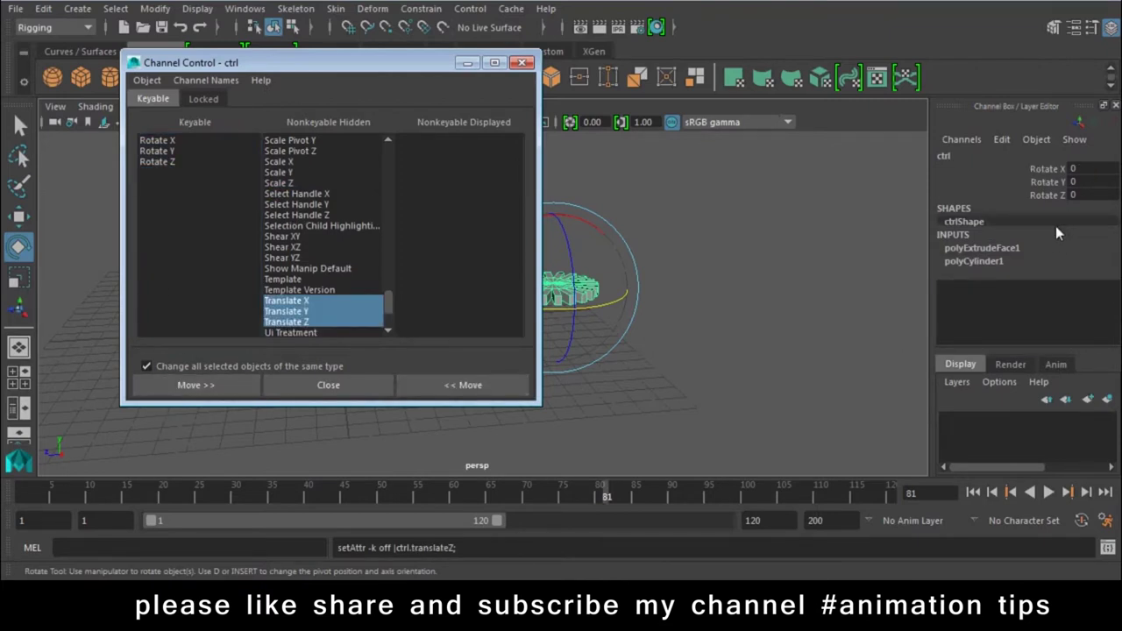
# Make Translate and Scale X/Y/Z keyable again and move Channel Control clear of the gear.
pyautogui.click(466, 388)
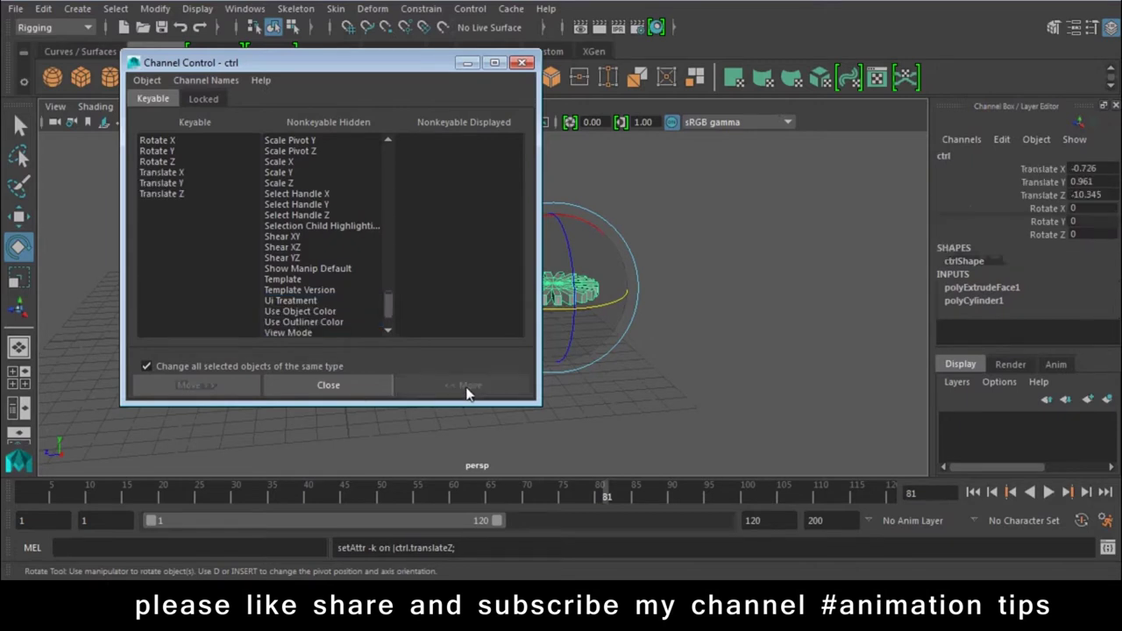
pyautogui.scroll(-1, 324, 285)
pyautogui.scroll(-1, 323, 285)
pyautogui.scroll(4, 324, 284)
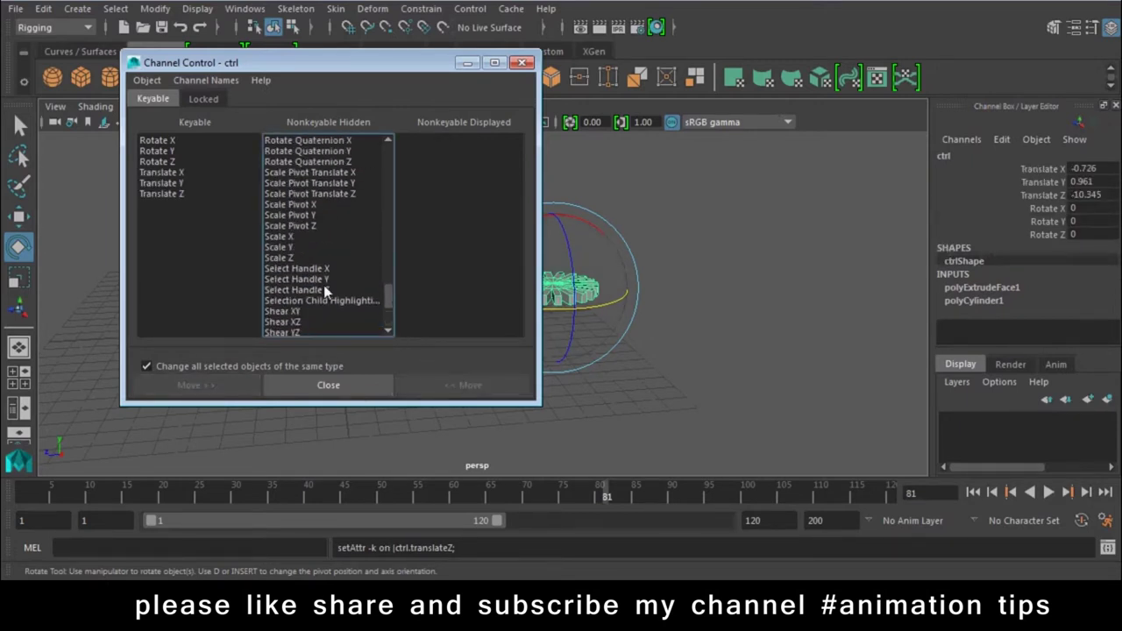
pyautogui.moveTo(285, 235); pyautogui.dragTo(289, 258)
pyautogui.click(438, 386)
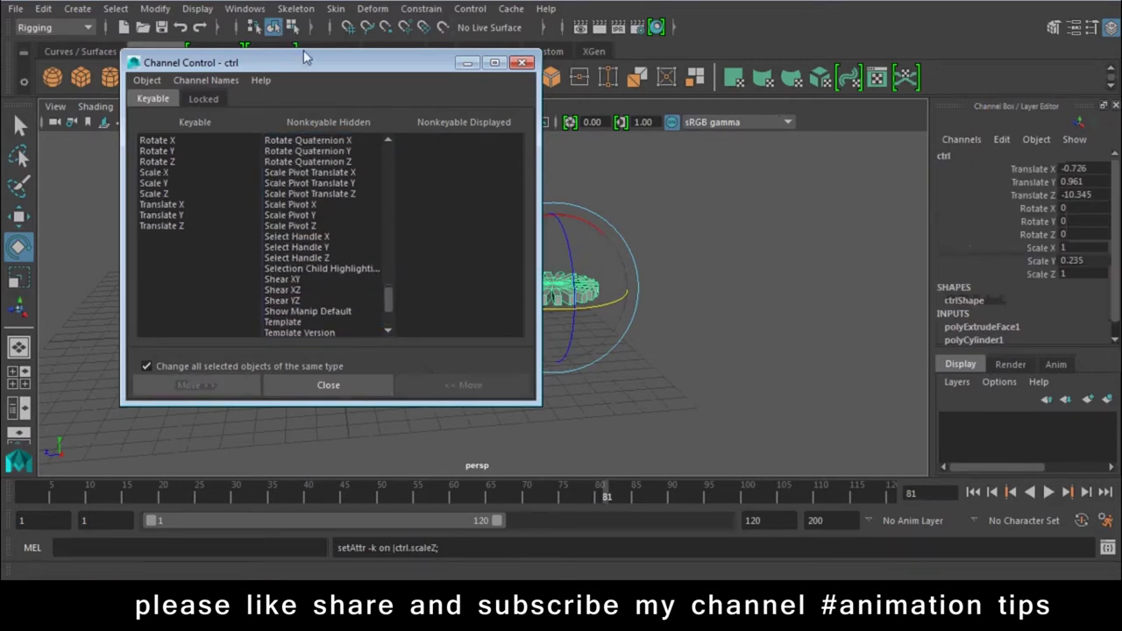
pyautogui.moveTo(304, 53); pyautogui.dragTo(512, 481)
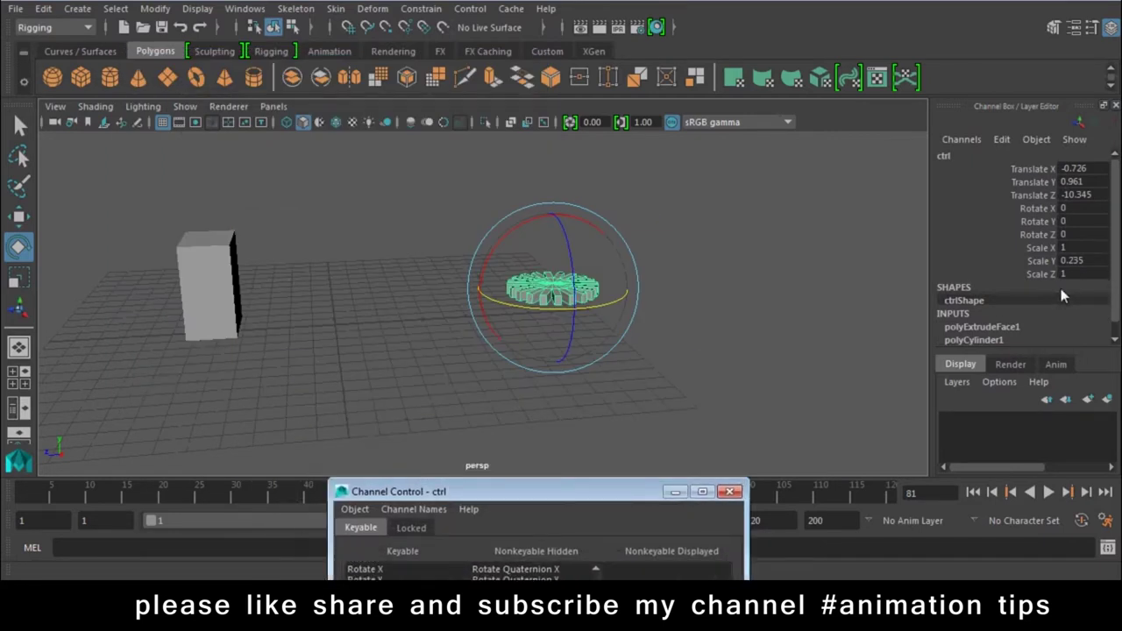
pyautogui.click(1002, 140)
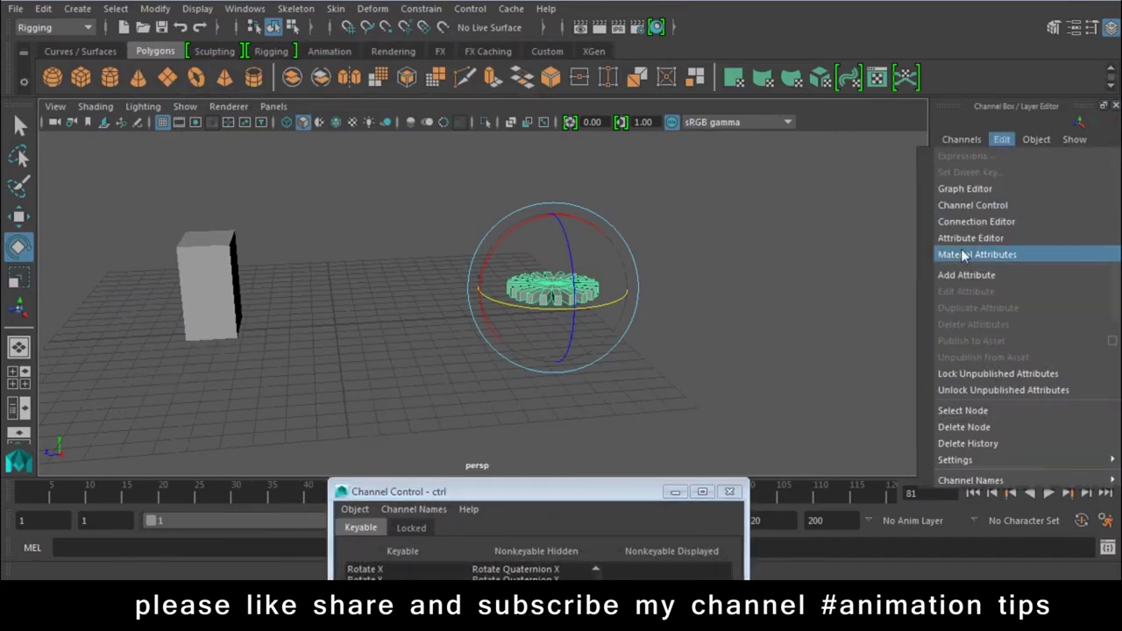
# Add a keyable Float attribute named 'Ank' to ctrl with minimum -10 and maximum 10.
pyautogui.click(958, 275)
pyautogui.moveTo(544, 198); pyautogui.dragTo(839, 53)
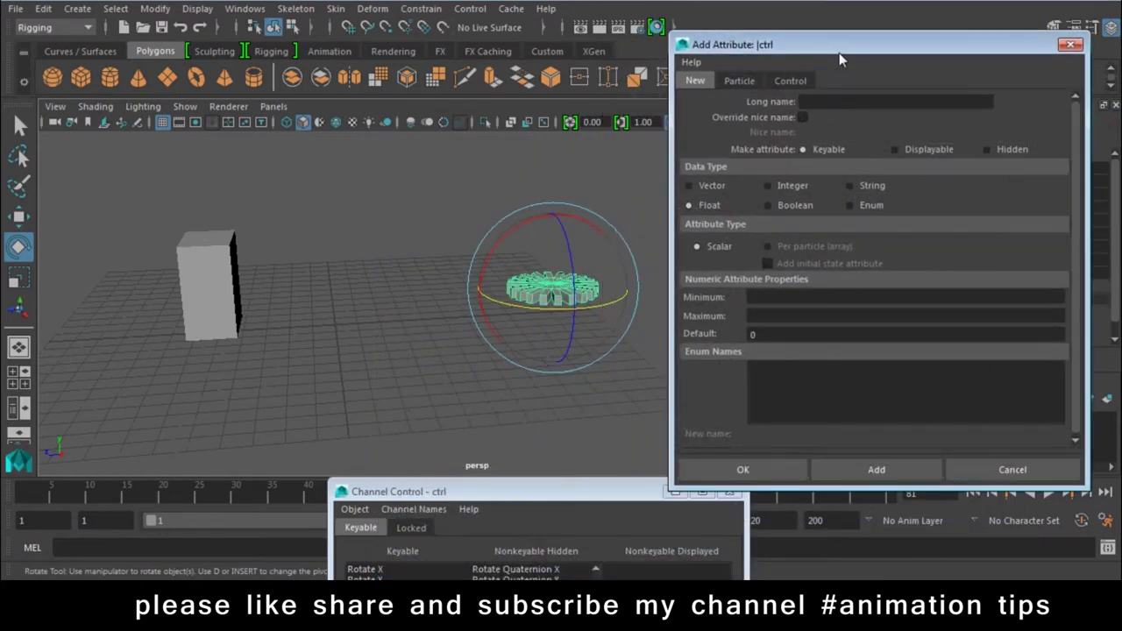
pyautogui.click(846, 101)
pyautogui.write('Ank')
pyautogui.write('10')
pyautogui.write('0')
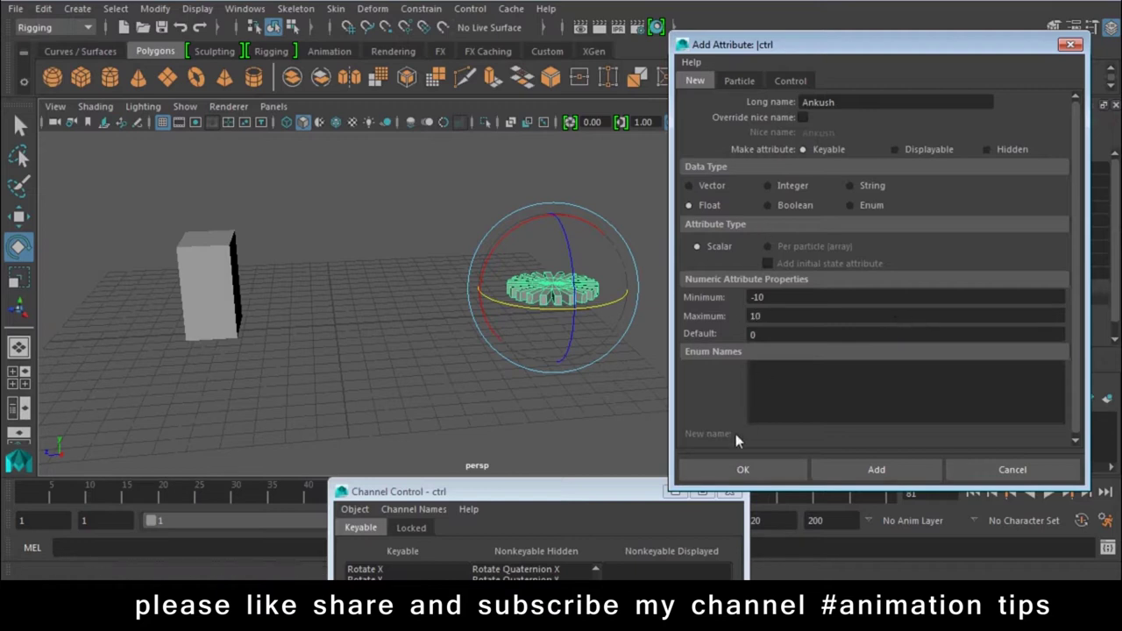
pyautogui.click(743, 469)
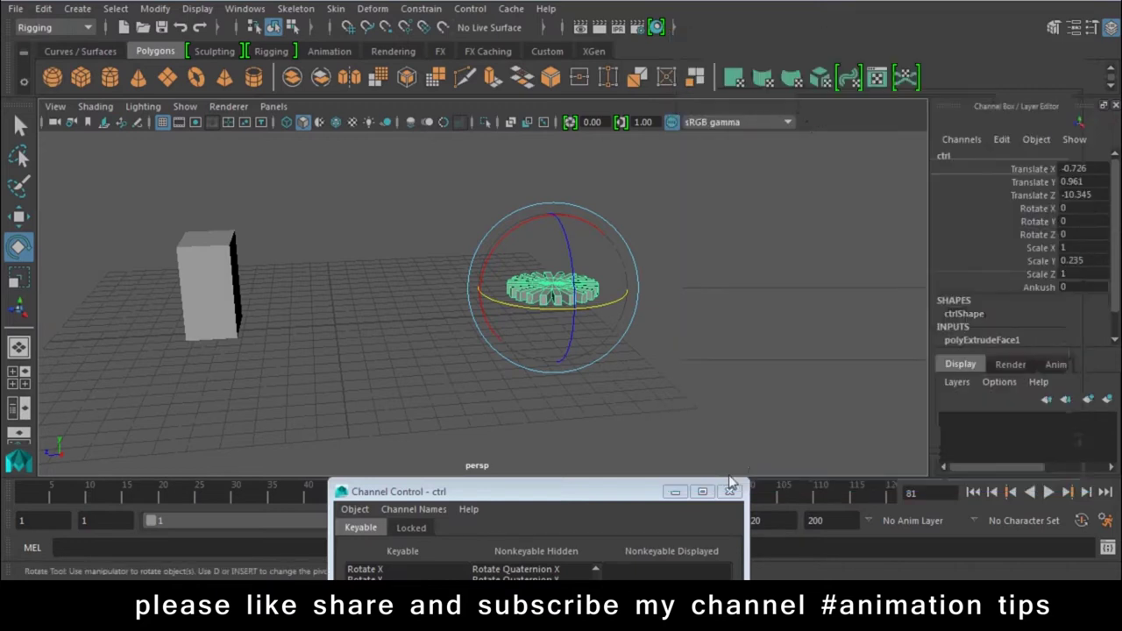
# Slide the custom attribute through 10, -10 and 6.6 in the viewport.
pyautogui.click(1050, 289)
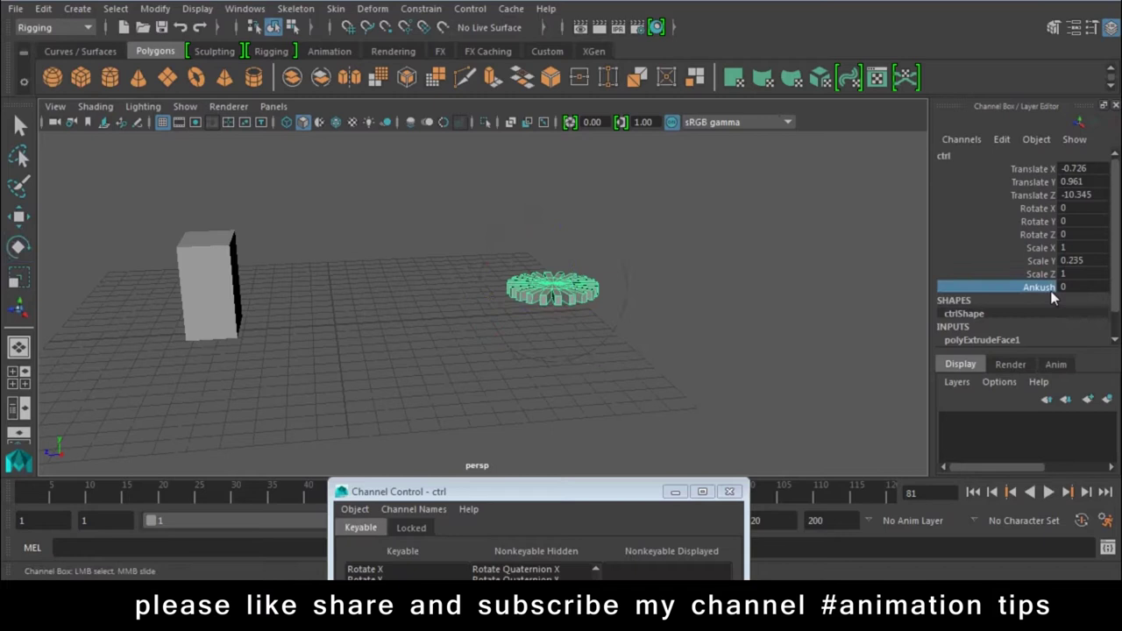
pyautogui.moveTo(656, 254)
pyautogui.mouseDown(button='middle')
pyautogui.moveTo(812, 230)
pyautogui.moveTo(382, 231)
pyautogui.mouseUp(button='middle')
pyautogui.moveTo(336, 234)
pyautogui.mouseDown(button='middle')
pyautogui.moveTo(846, 227)
pyautogui.moveTo(351, 247)
pyautogui.mouseUp(button='middle')
pyautogui.click(1077, 292)
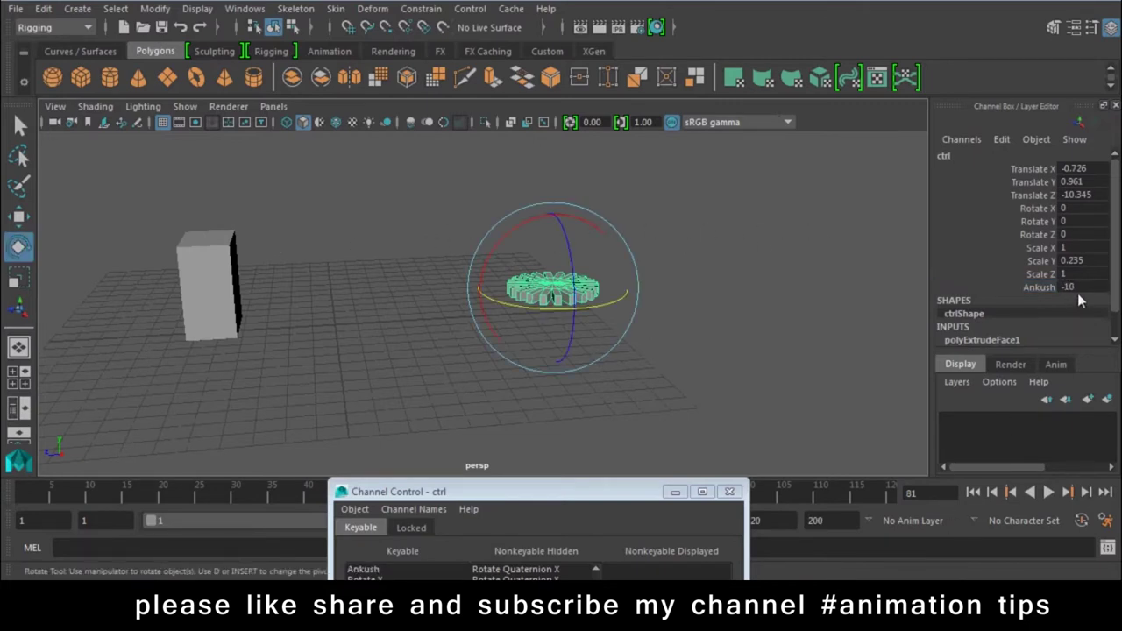
pyautogui.click(1046, 289)
pyautogui.moveTo(614, 317); pyautogui.dragTo(906, 378, button='middle')
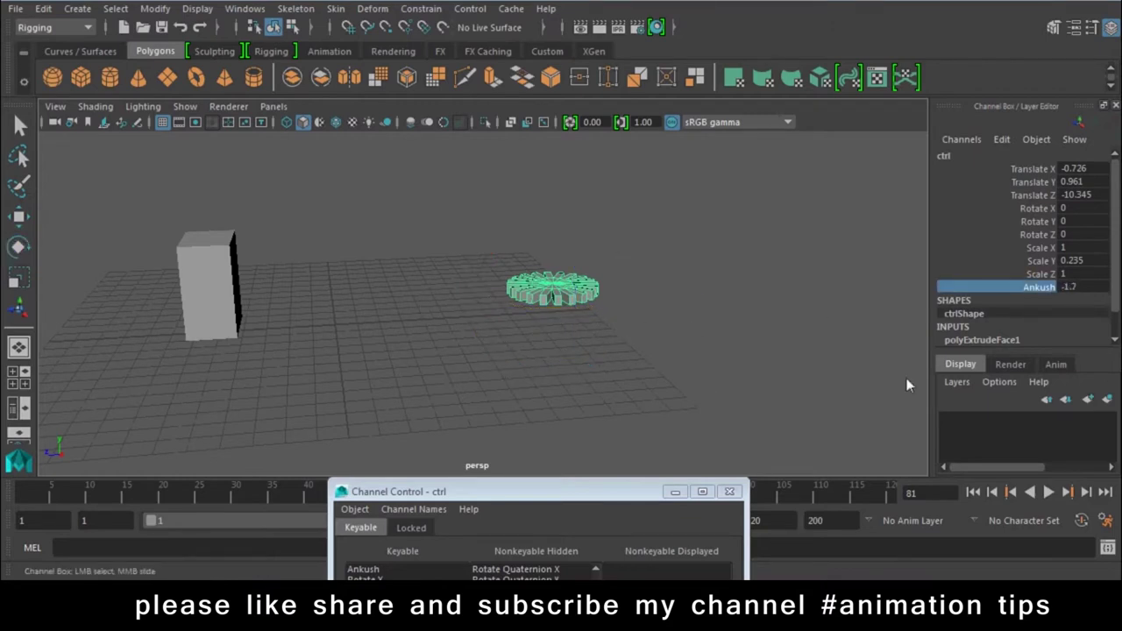
# Set the custom attribute back to 0 and close the Channel Control window.
pyautogui.doubleClick(1087, 290)
pyautogui.write('0')
pyautogui.press('Return')
pyautogui.moveTo(604, 499)
pyautogui.mouseDown()
pyautogui.moveTo(605, 64)
pyautogui.moveTo(513, 77)
pyautogui.mouseUp()
pyautogui.click(649, 85)
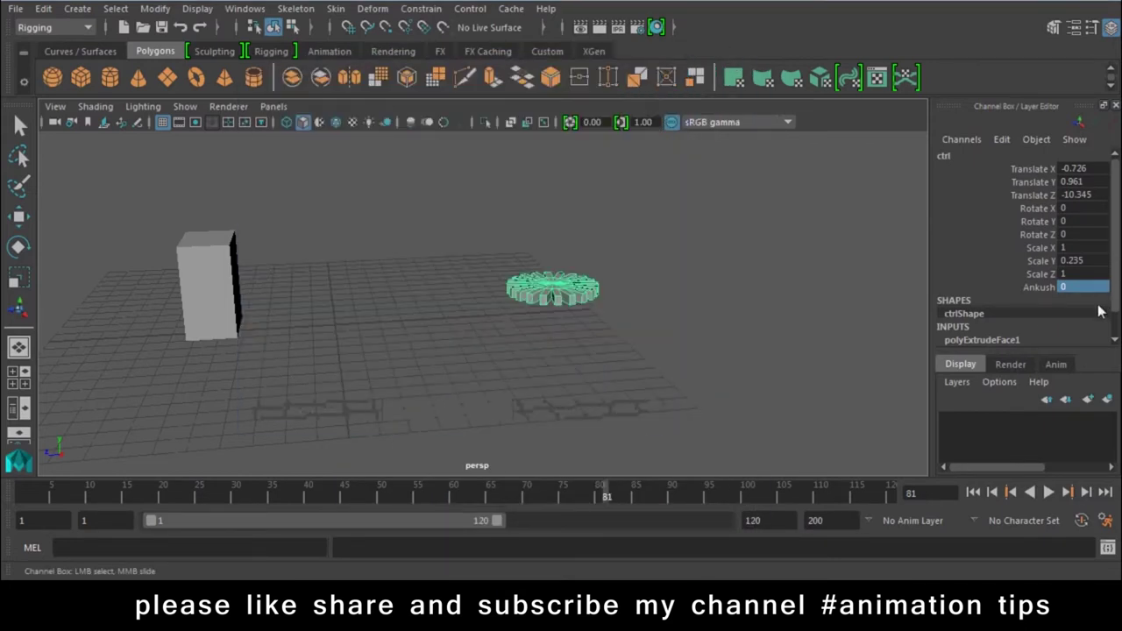
pyautogui.click(1039, 287)
# In Edit Attribute, raise the custom attribute's maximum from 10 to 500.
pyautogui.click(999, 138)
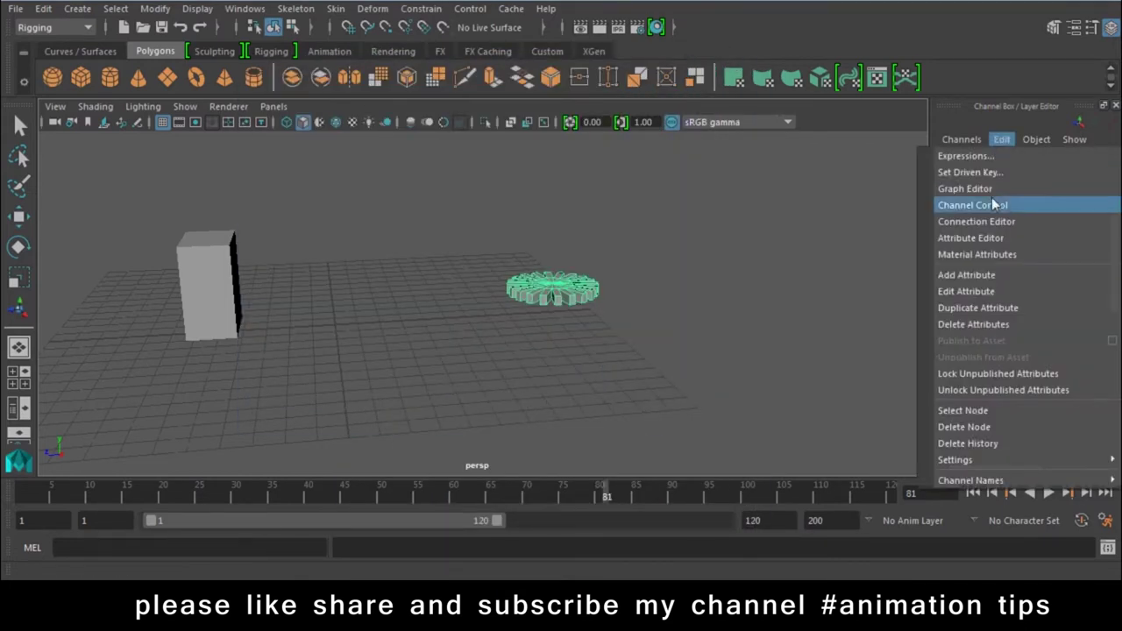
pyautogui.click(966, 291)
pyautogui.moveTo(485, 194); pyautogui.dragTo(491, 77)
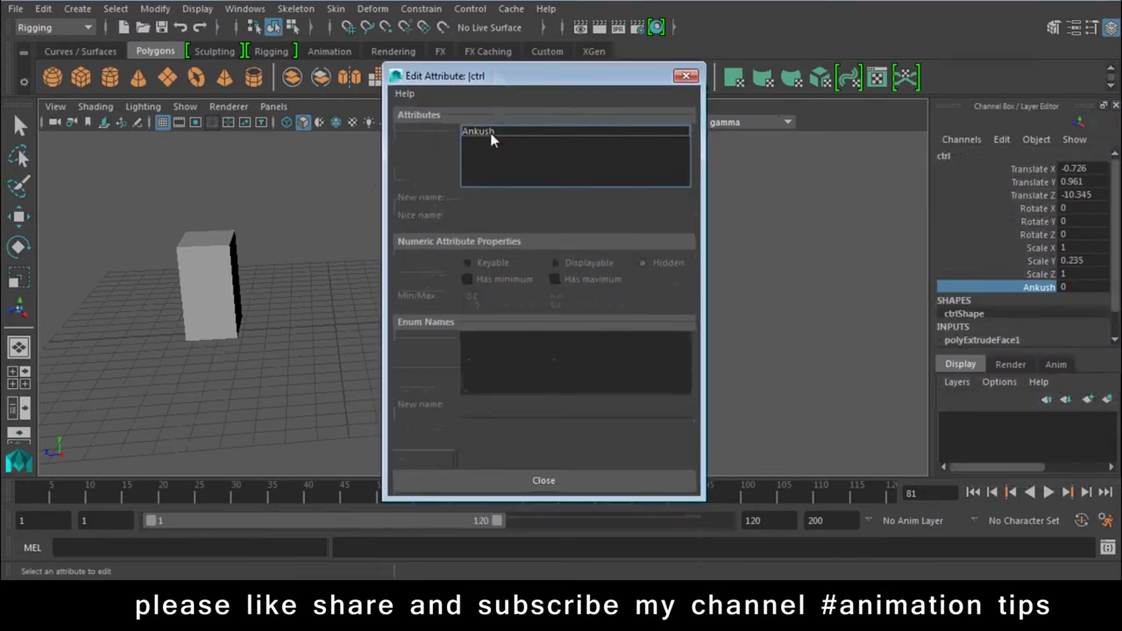
pyautogui.click(491, 139)
pyautogui.doubleClick(526, 200)
pyautogui.doubleClick(504, 218)
pyautogui.click(475, 299)
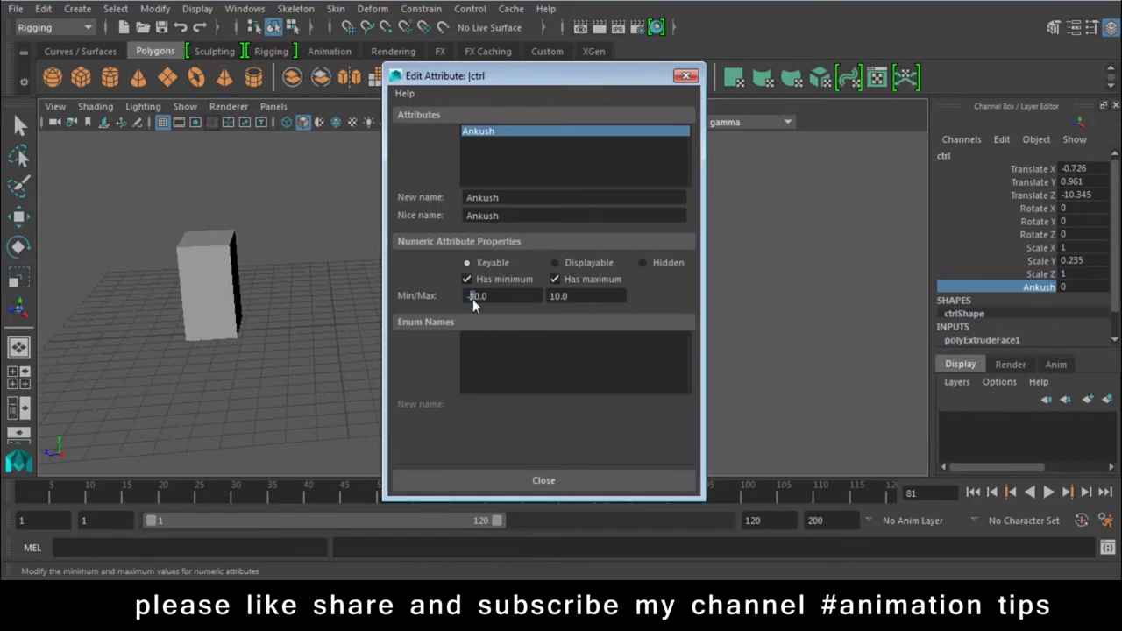
pyautogui.doubleClick(553, 298)
pyautogui.write('500')
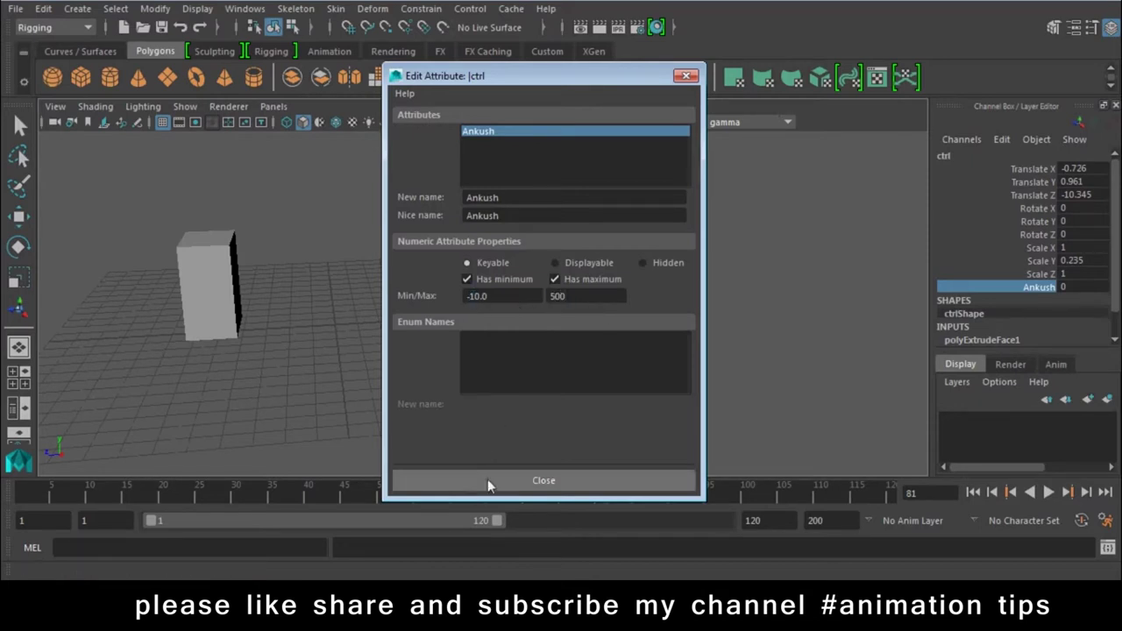
pyautogui.click(487, 479)
# Slide the custom attribute up to 276.6, then reset it to 0.
pyautogui.moveTo(1052, 294)
pyautogui.mouseDown(button='middle')
pyautogui.moveTo(502, 289)
pyautogui.moveTo(954, 229)
pyautogui.moveTo(908, 254)
pyautogui.moveTo(1064, 333)
pyautogui.mouseUp(button='middle')
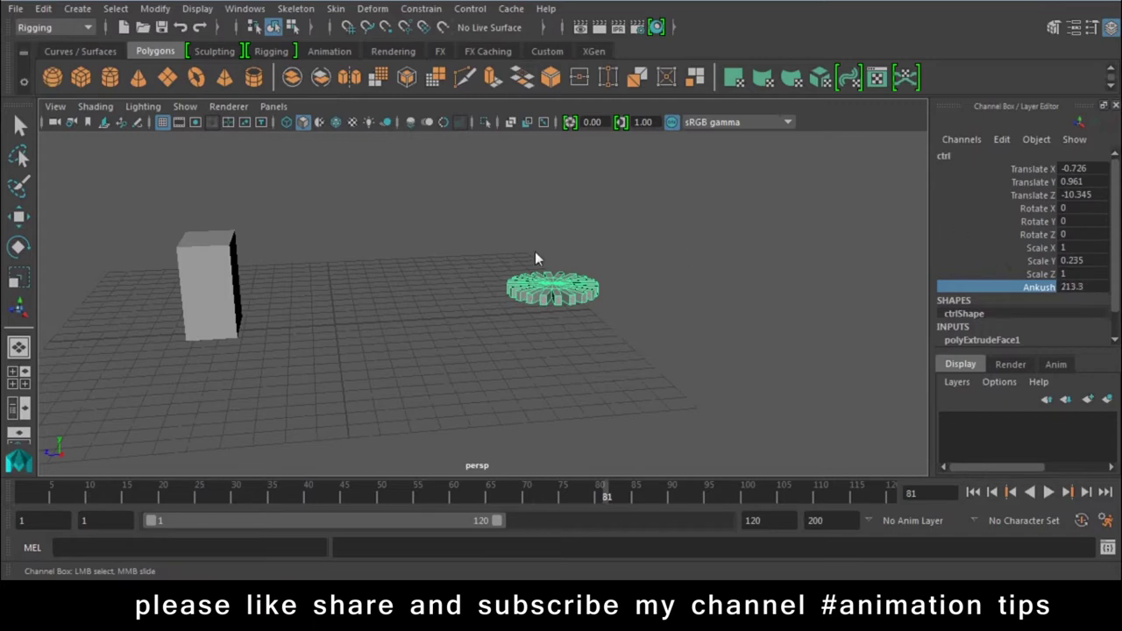
pyautogui.click(1086, 289)
pyautogui.write('0')
pyautogui.press('Return')
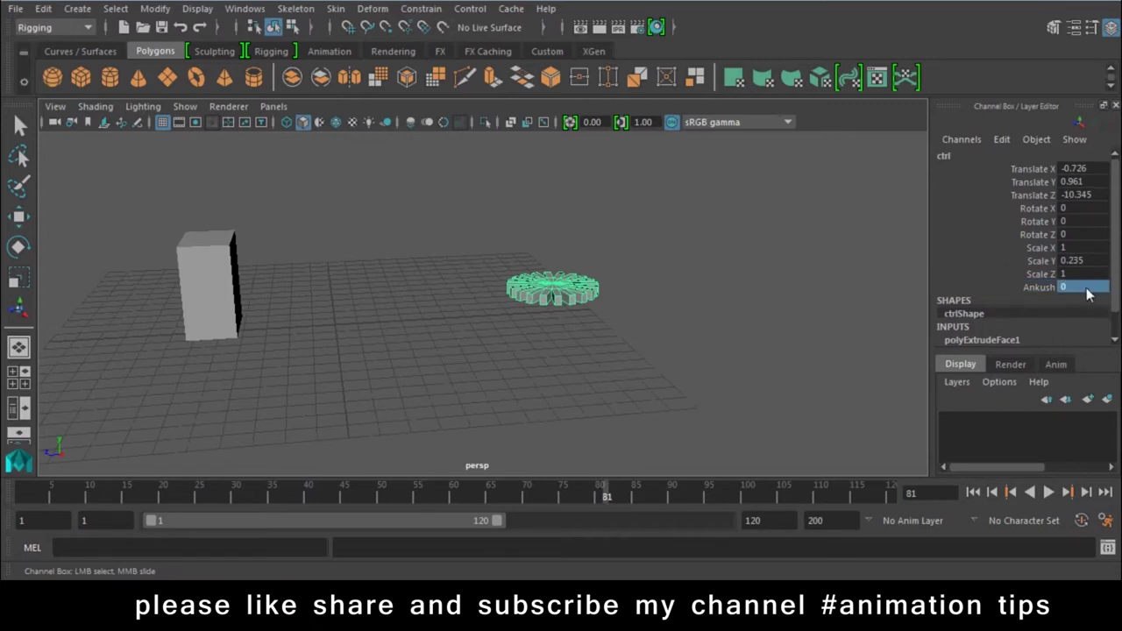
# Delete the custom attribute from ctrl via the Channel Box Edit menu.
pyautogui.click(1001, 140)
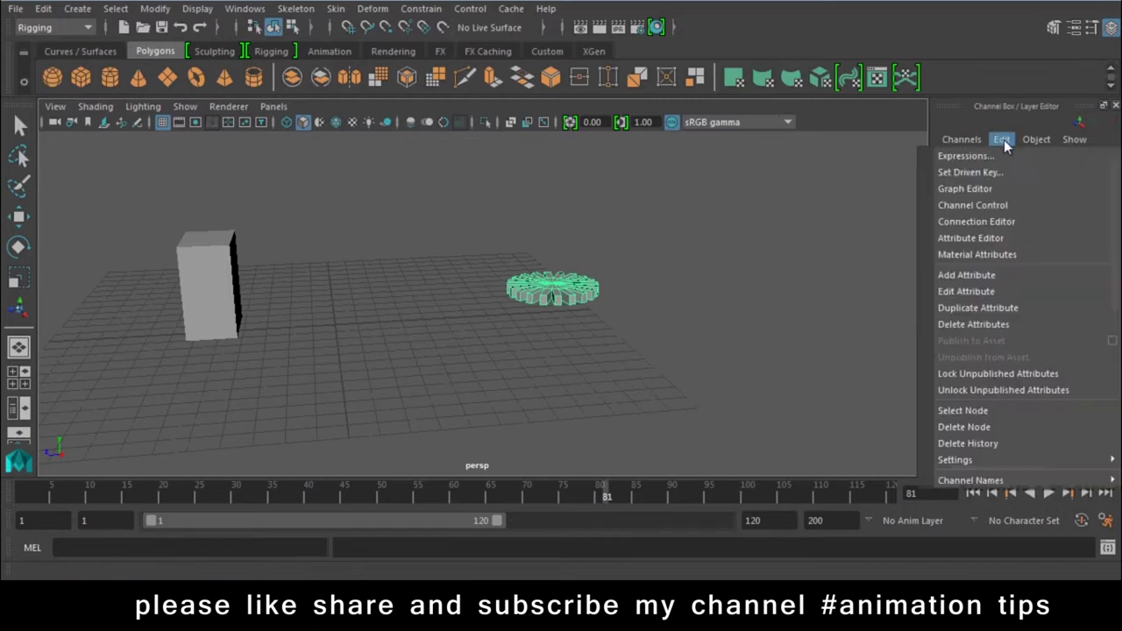
pyautogui.click(973, 321)
pyautogui.press('e')
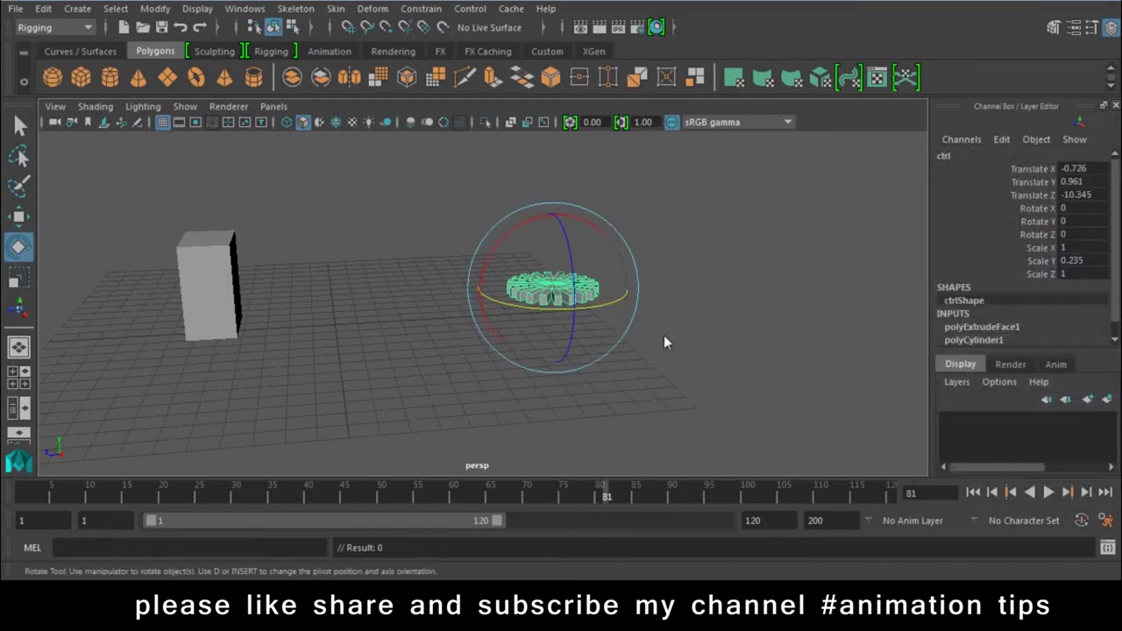
pyautogui.press('w')
pyautogui.click(632, 389)
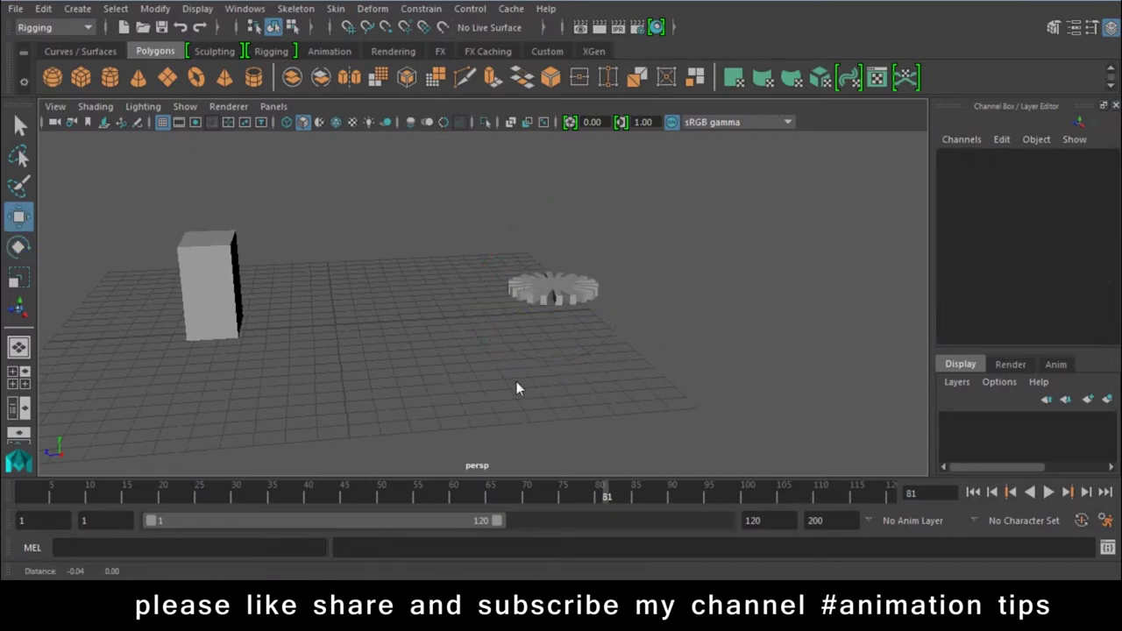
pyautogui.keyDown('alt'); pyautogui.moveTo(517, 381); pyautogui.dragTo(710, 249); pyautogui.keyUp('alt')
# Reselect ctrl, test a Y rotation and undo it, then orbit to look down on gear and box.
pyautogui.click(616, 273)
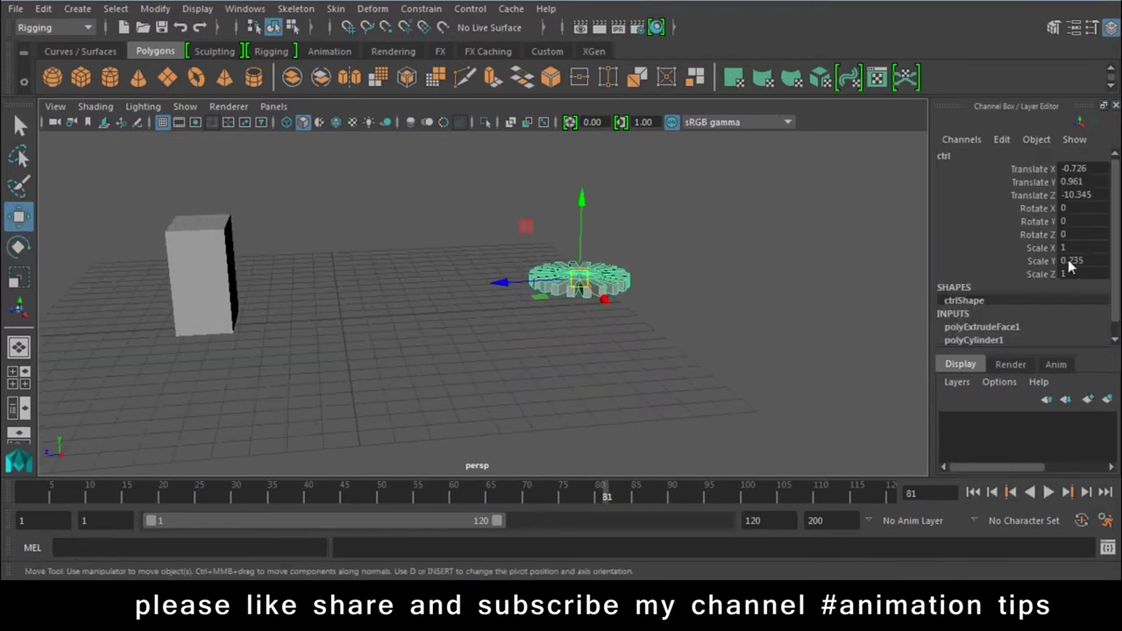
pyautogui.moveTo(664, 247); pyautogui.dragTo(496, 354)
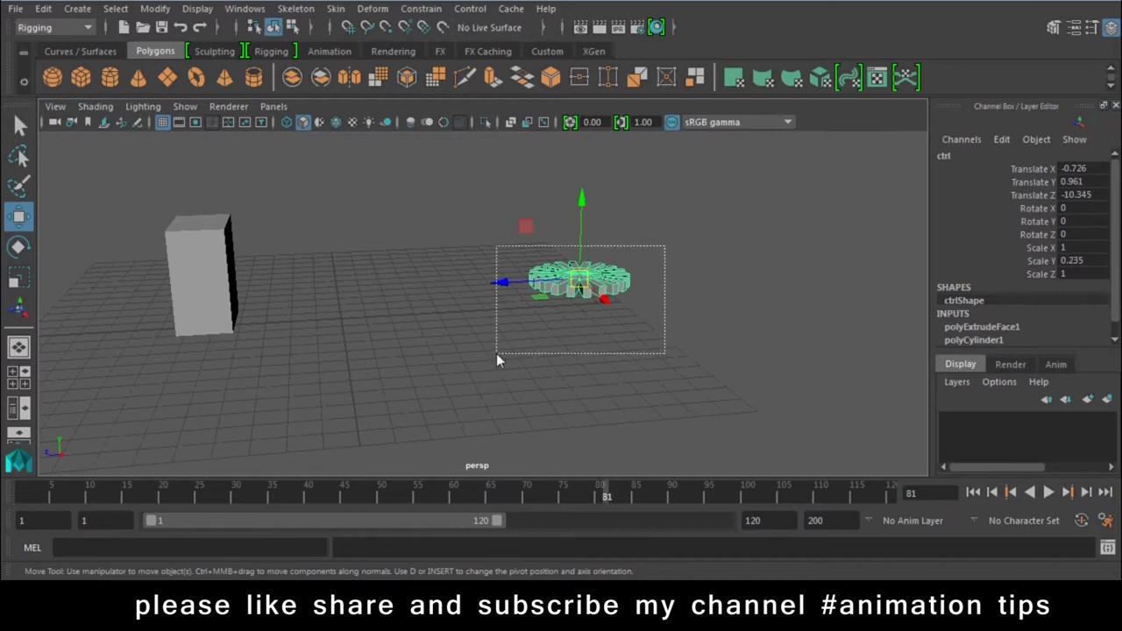
pyautogui.press('e')
pyautogui.moveTo(573, 325)
pyautogui.mouseDown(button='middle')
pyautogui.moveTo(520, 311)
pyautogui.moveTo(645, 311)
pyautogui.moveTo(485, 316)
pyautogui.mouseUp(button='middle')
pyautogui.hotkey('ctrl', 'z')
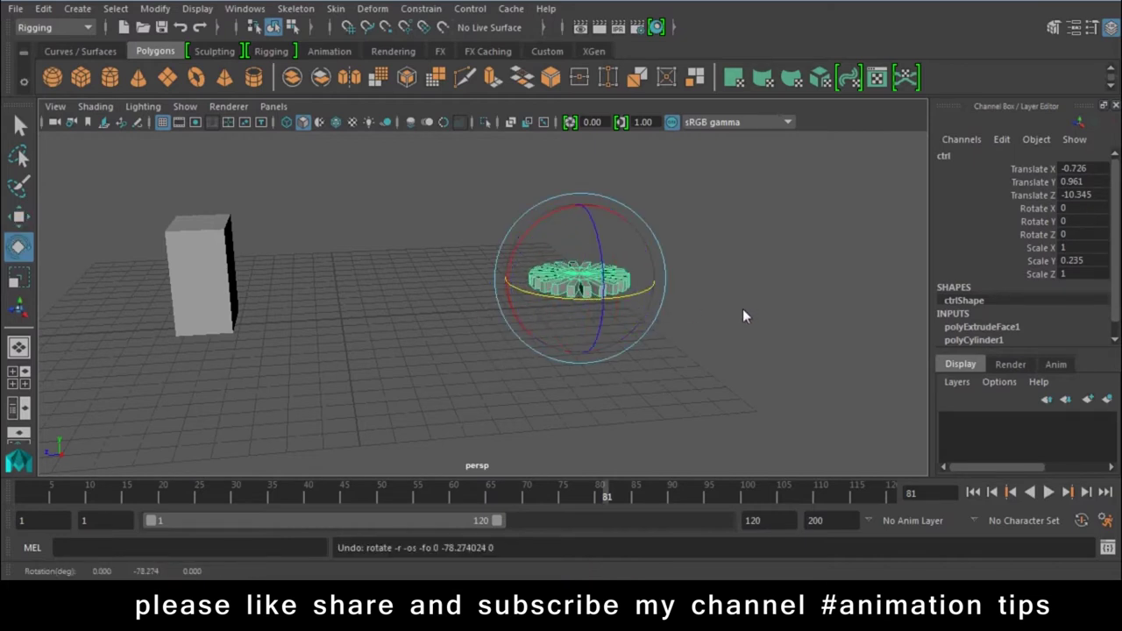
pyautogui.press('w')
pyautogui.moveTo(585, 352)
pyautogui.keyDown('alt'); pyautogui.mouseDown()
pyautogui.moveTo(613, 384)
pyautogui.moveTo(586, 319)
pyautogui.moveTo(561, 355)
pyautogui.moveTo(388, 292)
pyautogui.moveTo(315, 302)
pyautogui.moveTo(552, 301)
pyautogui.moveTo(510, 298)
pyautogui.mouseUp(); pyautogui.keyUp('alt')
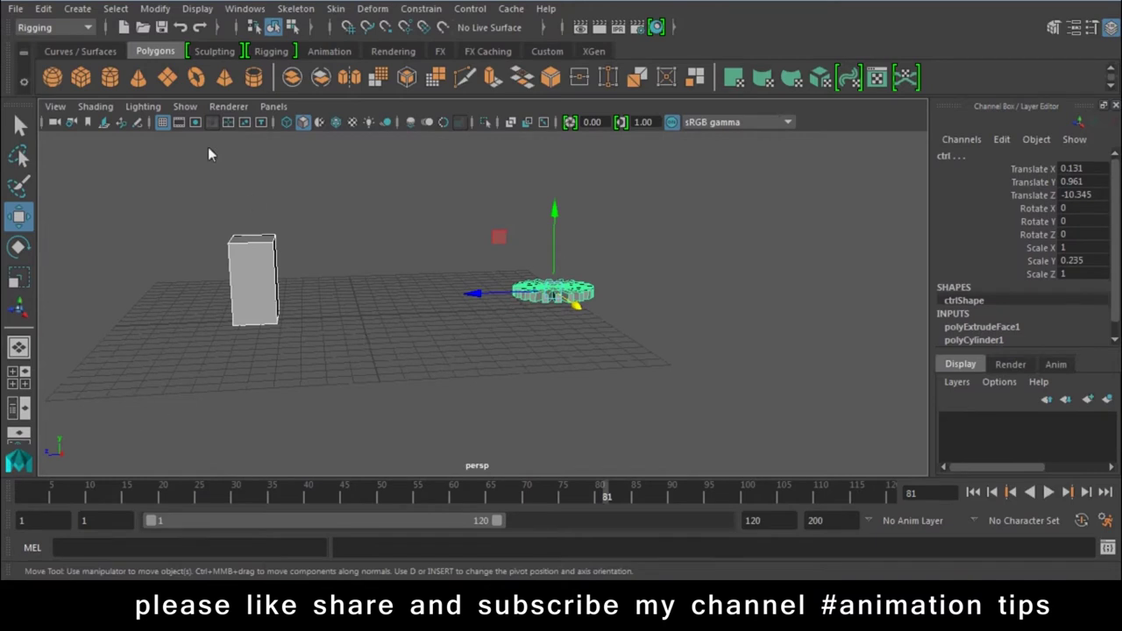
pyautogui.click(155, 10)
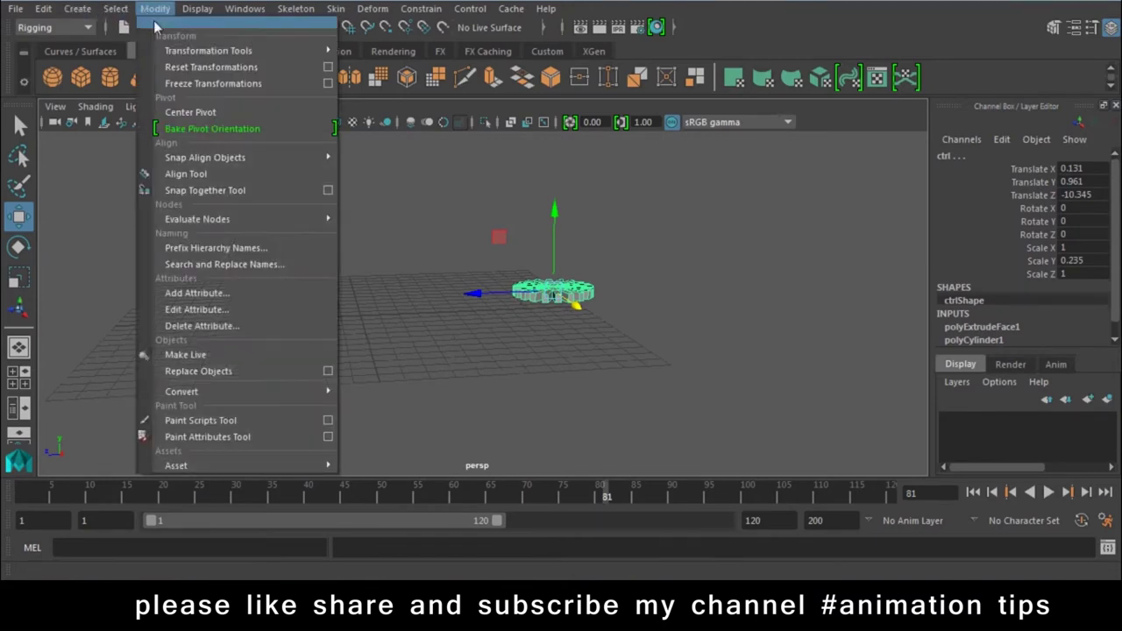
pyautogui.click(210, 83)
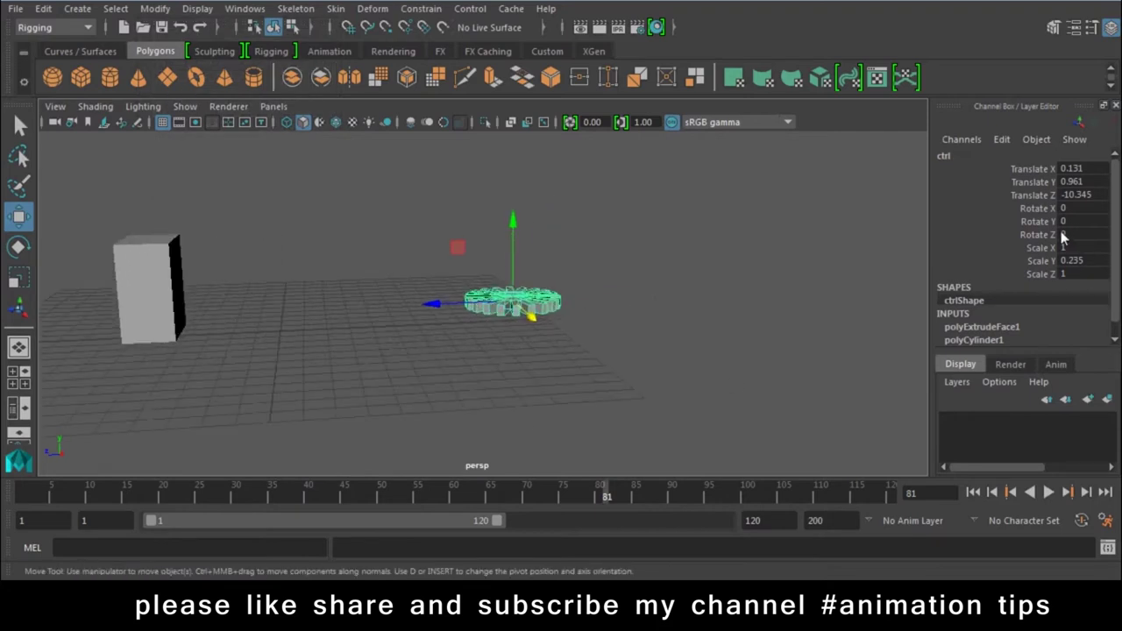
pyautogui.moveTo(1096, 168); pyautogui.dragTo(1094, 200)
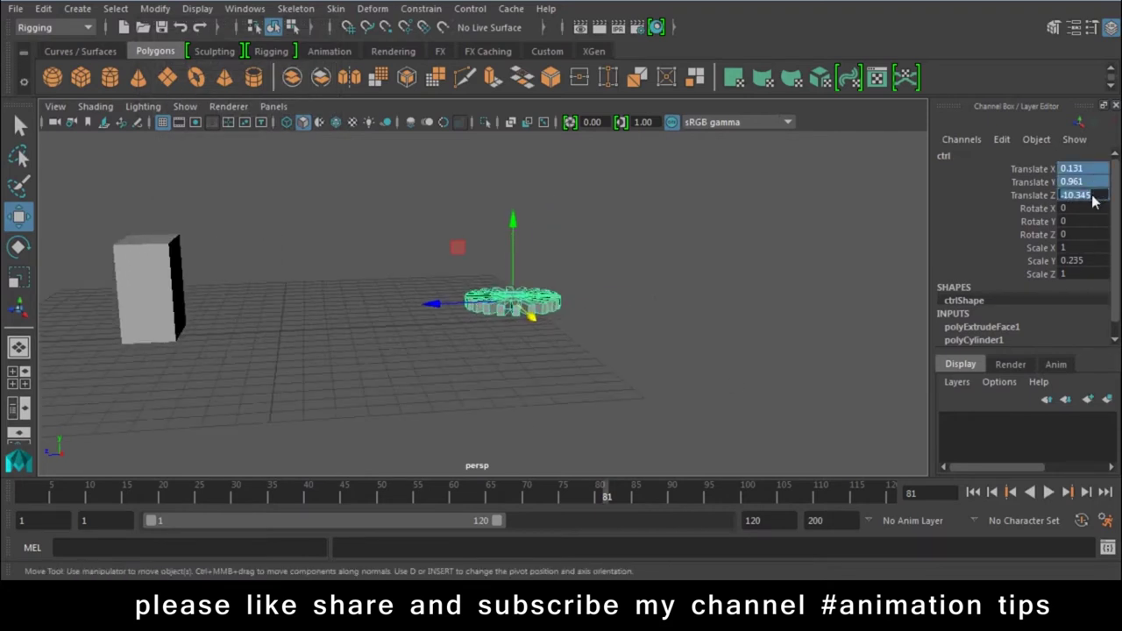
pyautogui.write('0')
pyautogui.press('Return')
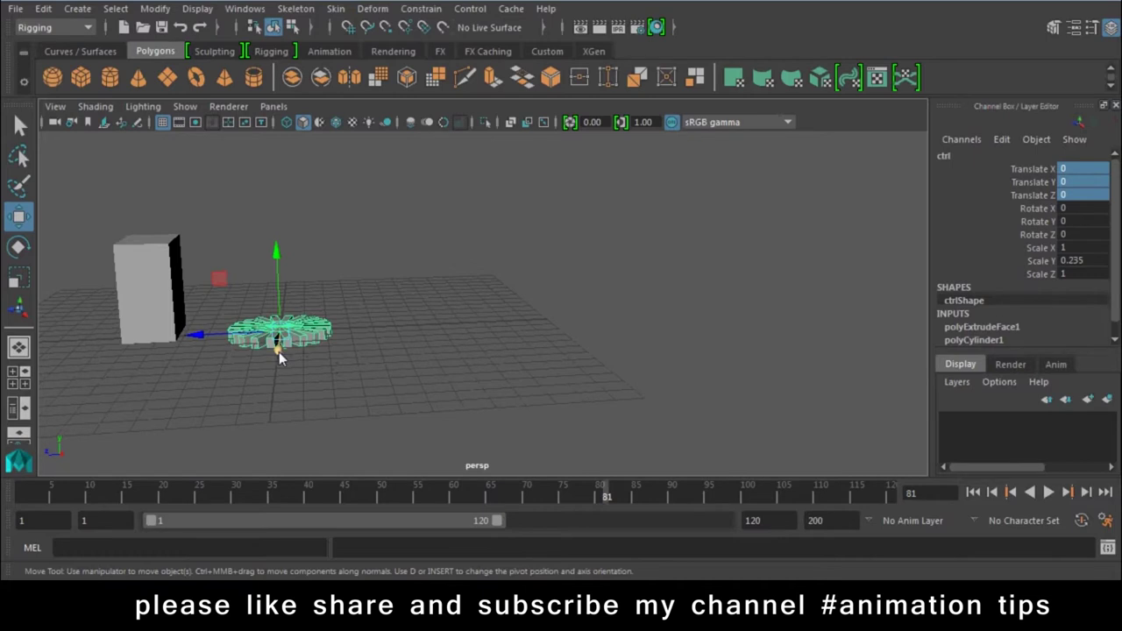
pyautogui.hotkey('ctrl', 'z')
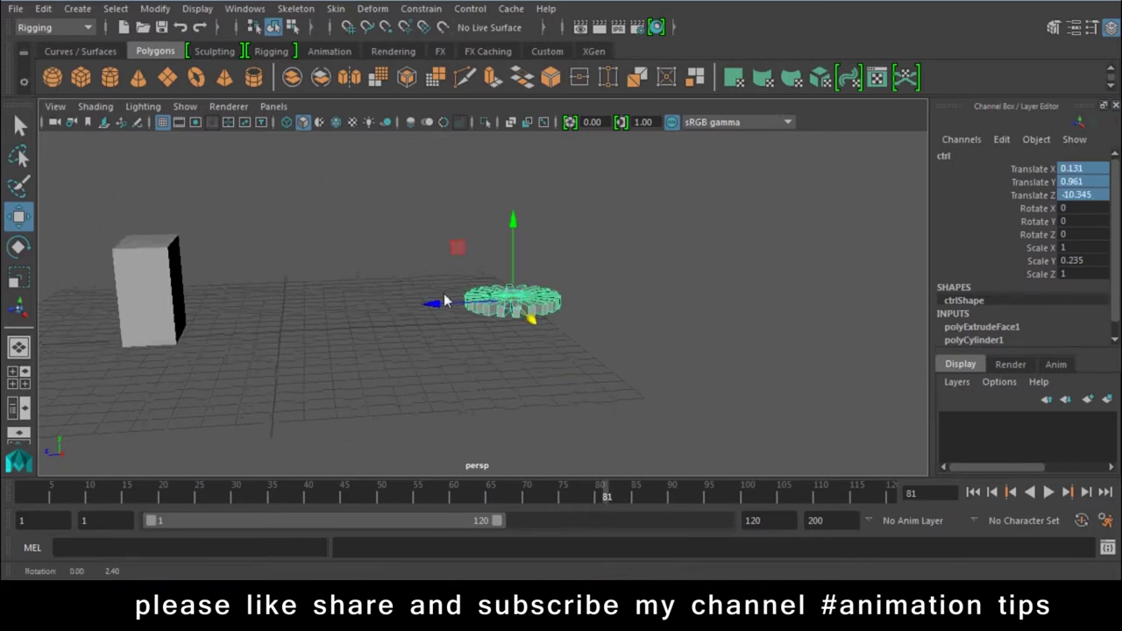
pyautogui.keyDown('alt'); pyautogui.moveTo(535, 333); pyautogui.dragTo(589, 298); pyautogui.keyUp('alt')
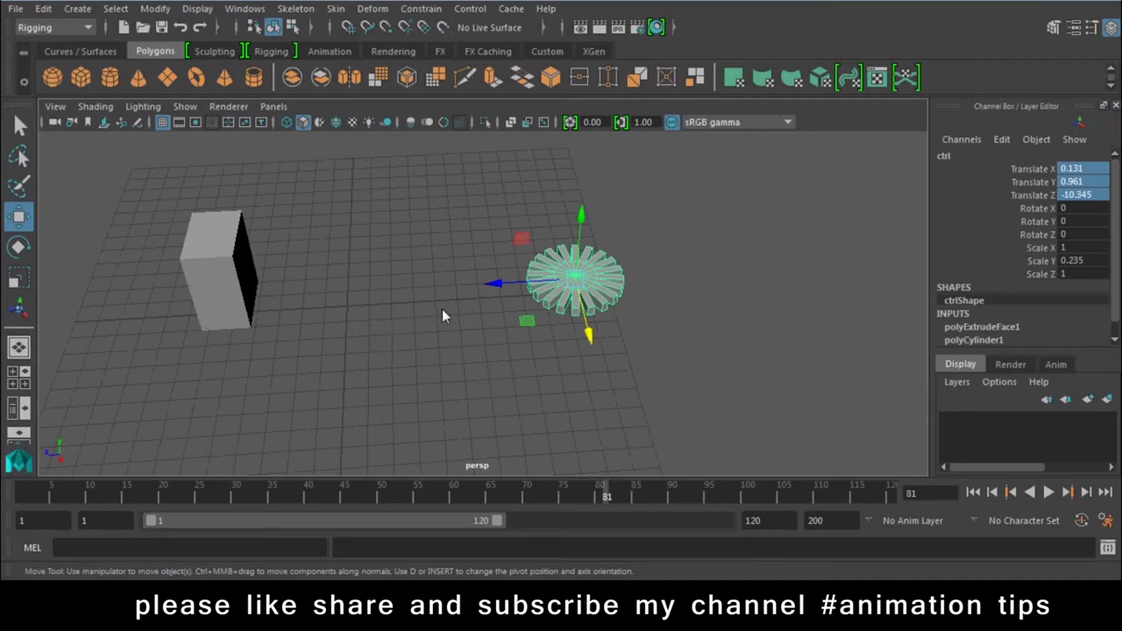
pyautogui.keyDown('alt'); pyautogui.moveTo(442, 311); pyautogui.dragTo(488, 351); pyautogui.keyUp('alt')
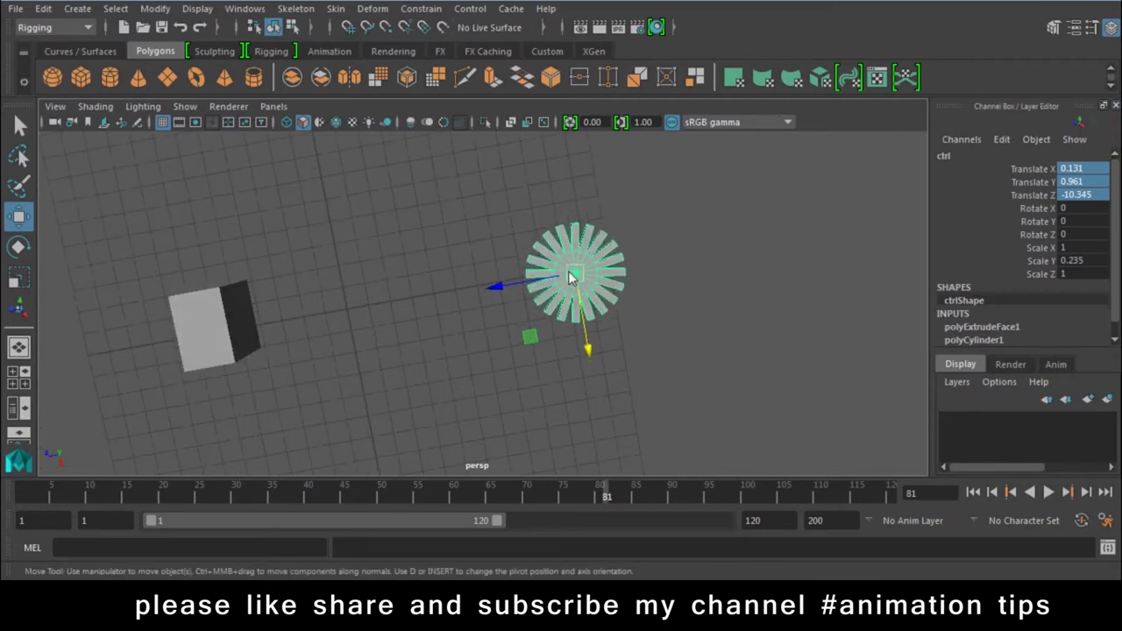
pyautogui.click(1082, 195)
pyautogui.write('0')
pyautogui.press('Return')
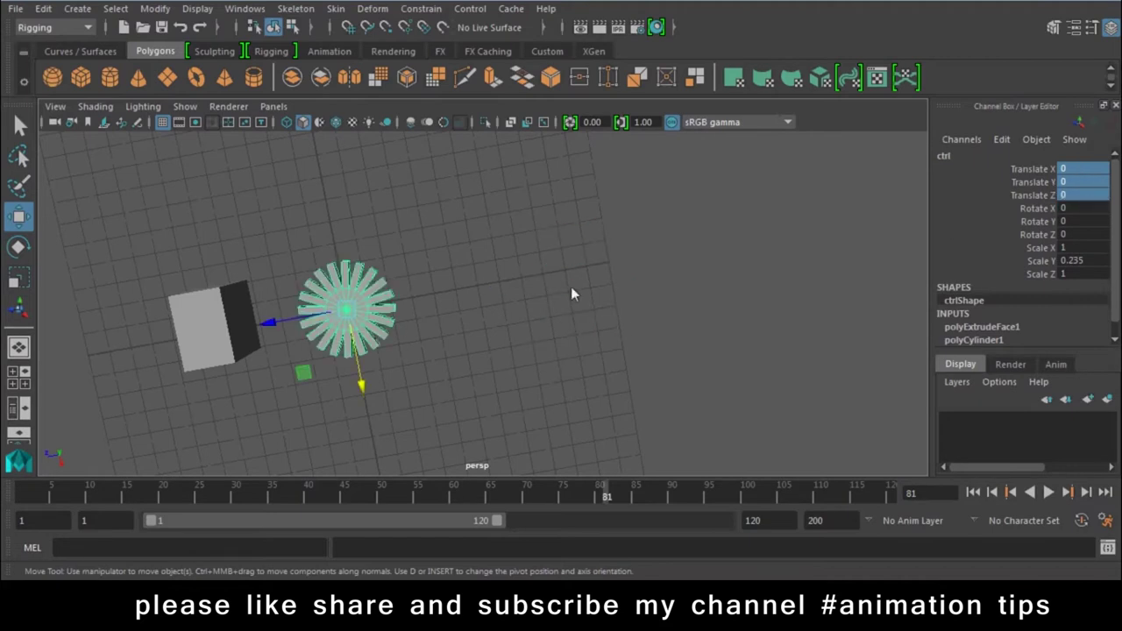
pyautogui.hotkey('ctrl', 'z')
pyautogui.moveTo(605, 276)
pyautogui.keyDown('alt'); pyautogui.mouseDown()
pyautogui.moveTo(436, 309)
pyautogui.moveTo(571, 346)
pyautogui.moveTo(556, 383)
pyautogui.moveTo(701, 310)
pyautogui.mouseUp(); pyautogui.keyUp('alt')
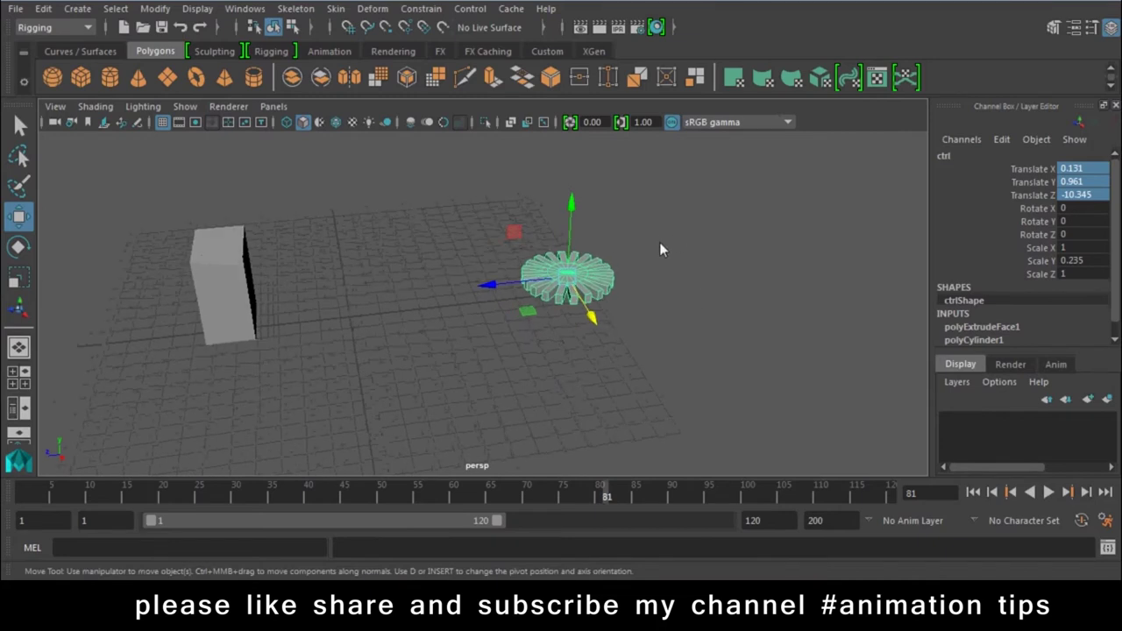
pyautogui.click(155, 9)
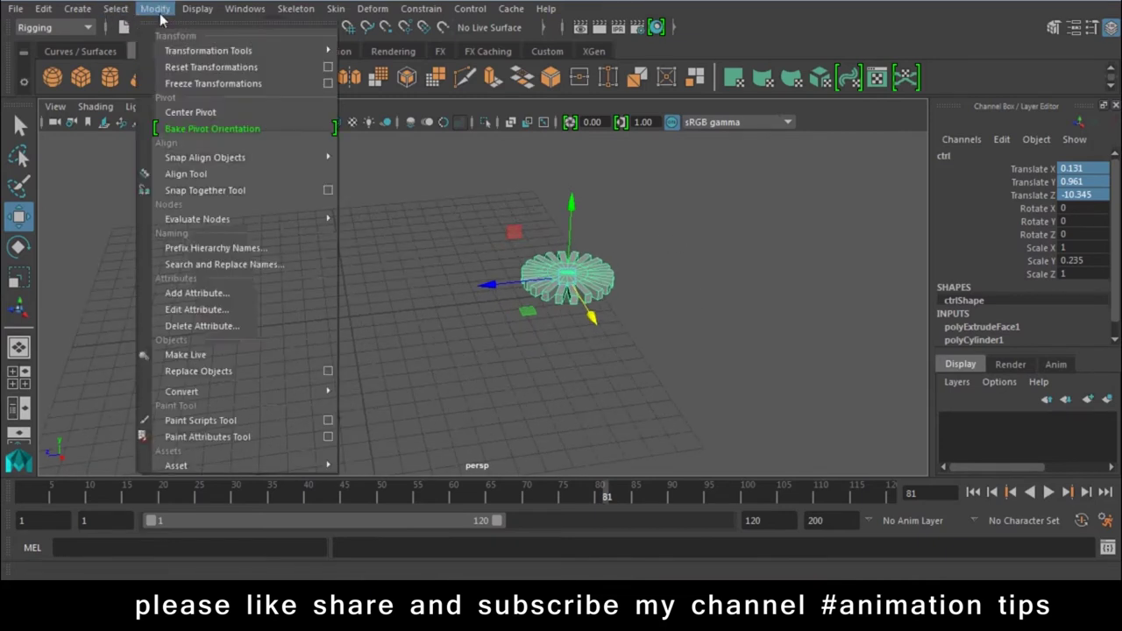
# Freeze ctrl's transformations and reset its Translate Z to 0.
pyautogui.click(217, 85)
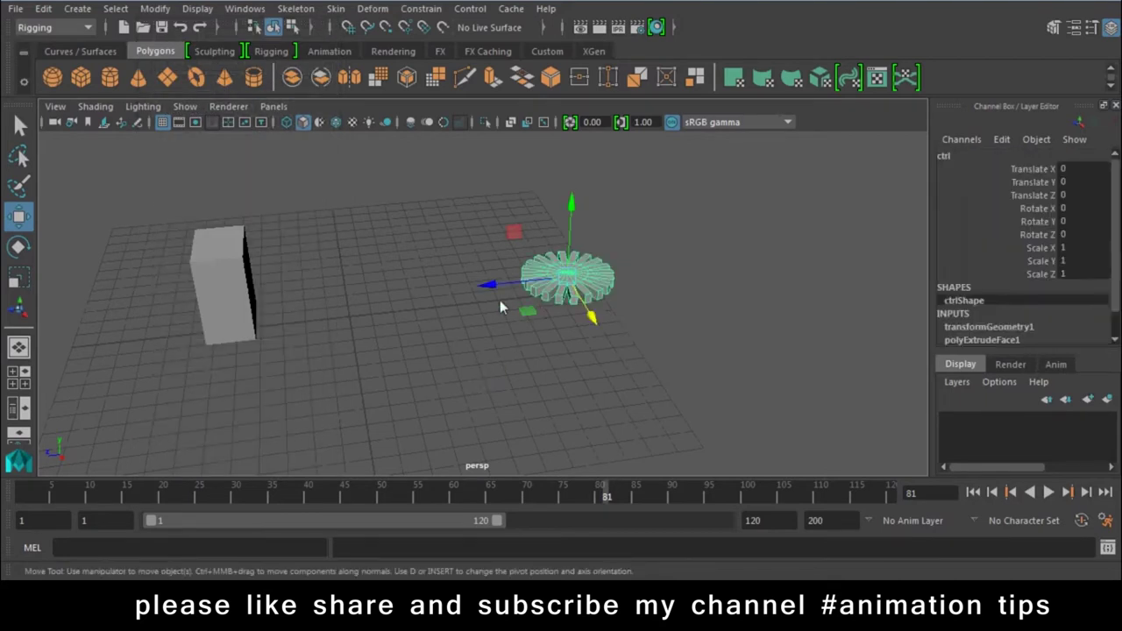
pyautogui.moveTo(489, 285); pyautogui.dragTo(850, 248)
pyautogui.click(1086, 195)
pyautogui.write('0')
pyautogui.press('Return')
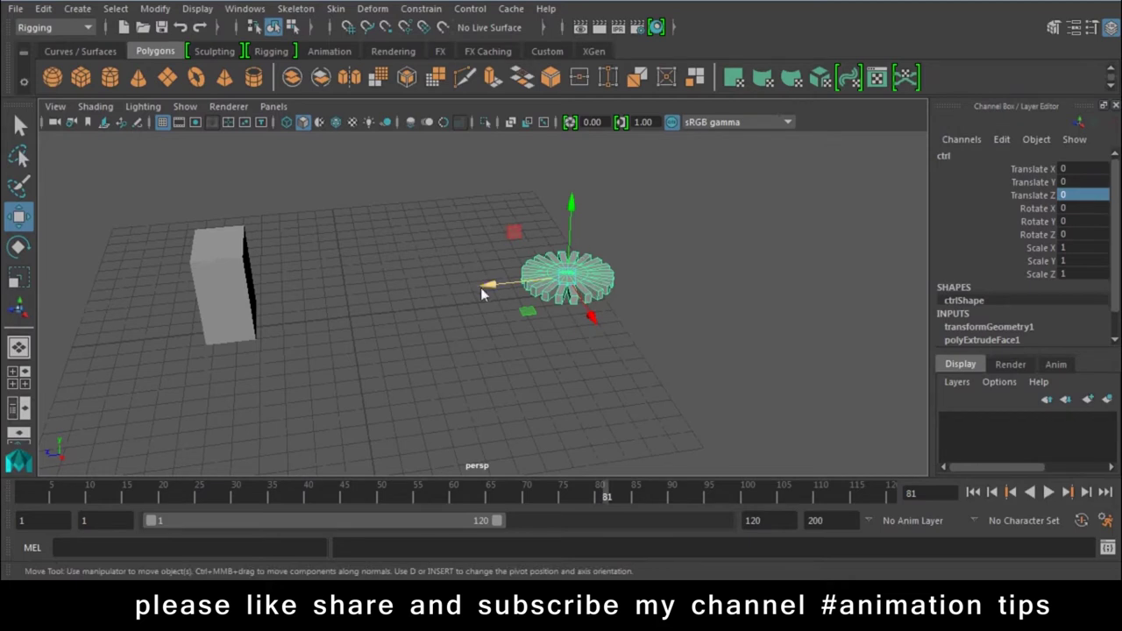
# Freeze transformations on the box together with the ctrl gear.
pyautogui.keyDown('shift'); pyautogui.click(255, 250); pyautogui.keyUp('shift')
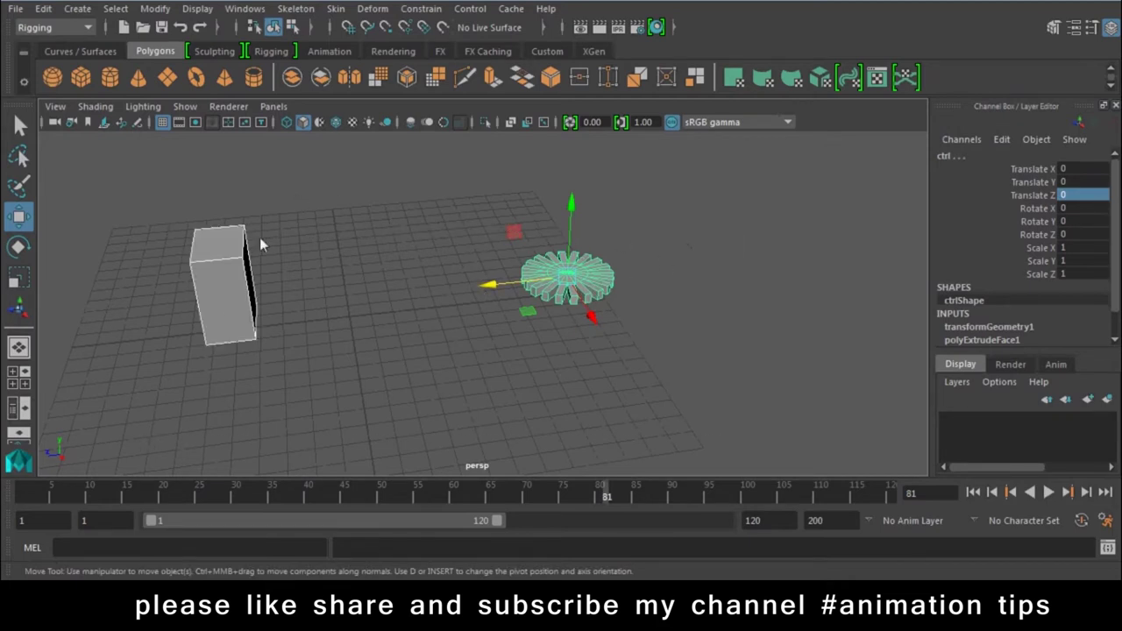
pyautogui.click(155, 8)
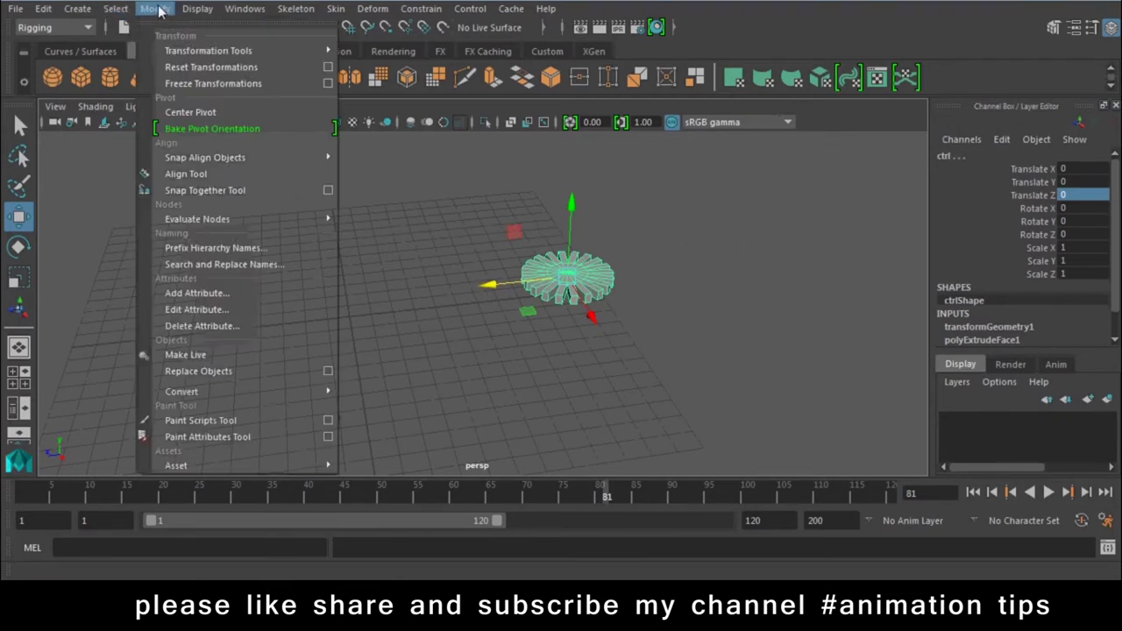
pyautogui.click(195, 81)
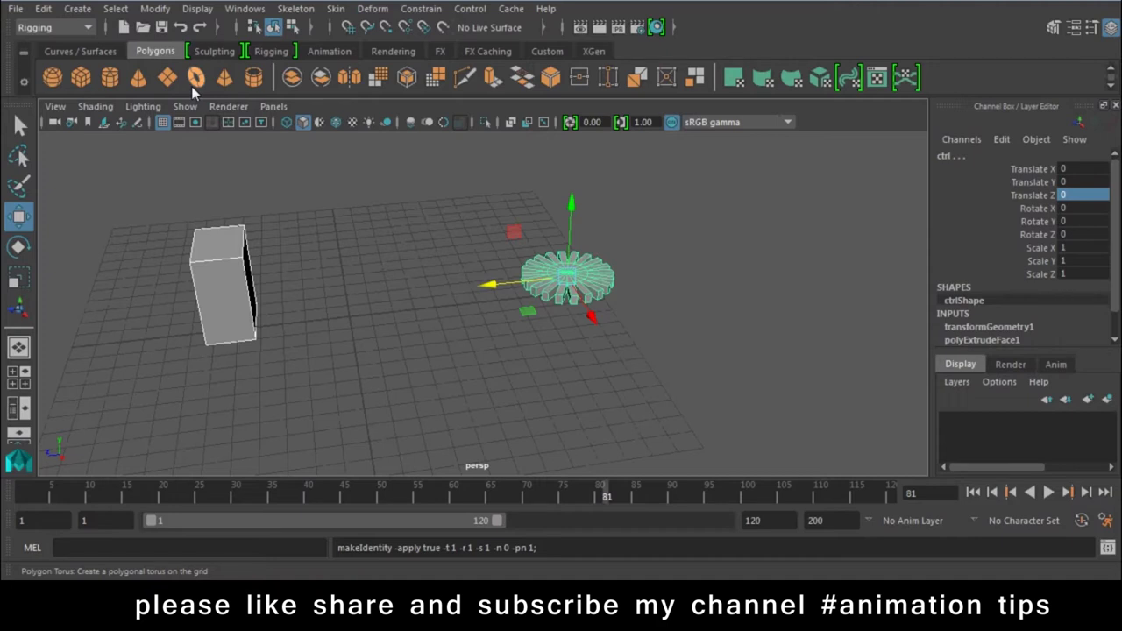
pyautogui.click(161, 12)
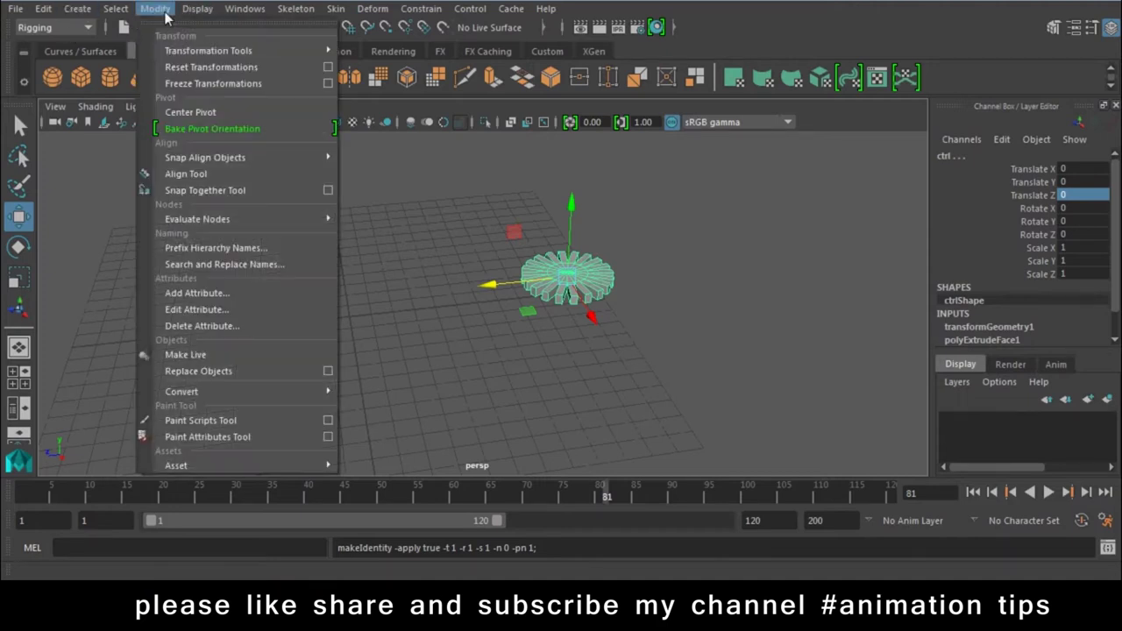
# Open Freeze Transformations options (Maya crashes), check the screen recorder, then reselect the ctrl gear.
pyautogui.click(326, 84)
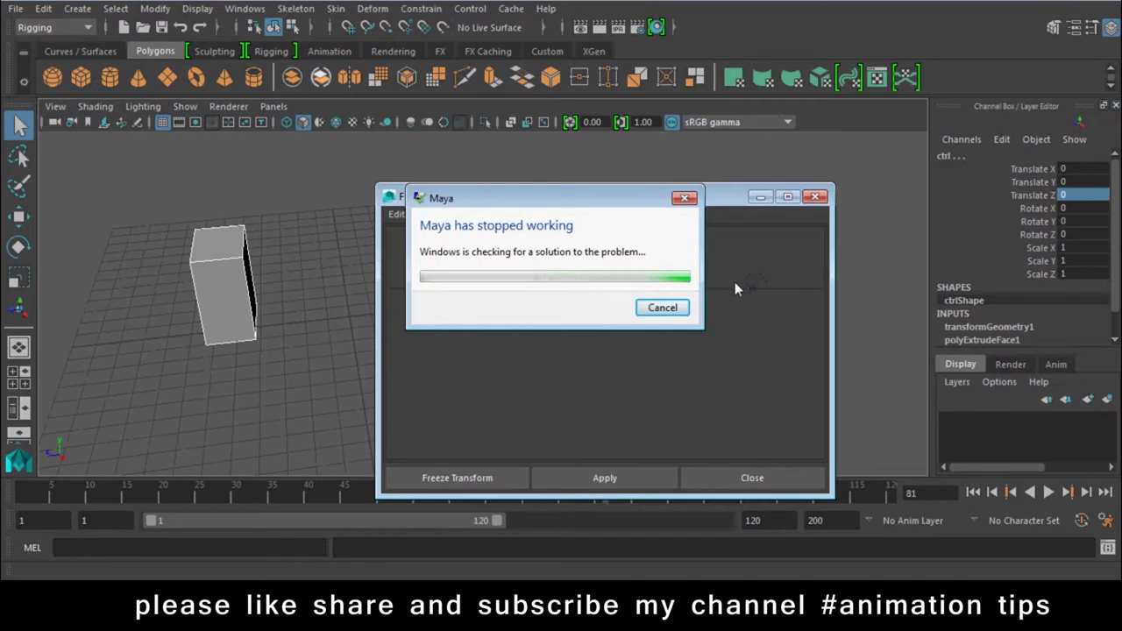
pyautogui.click(980, 605)
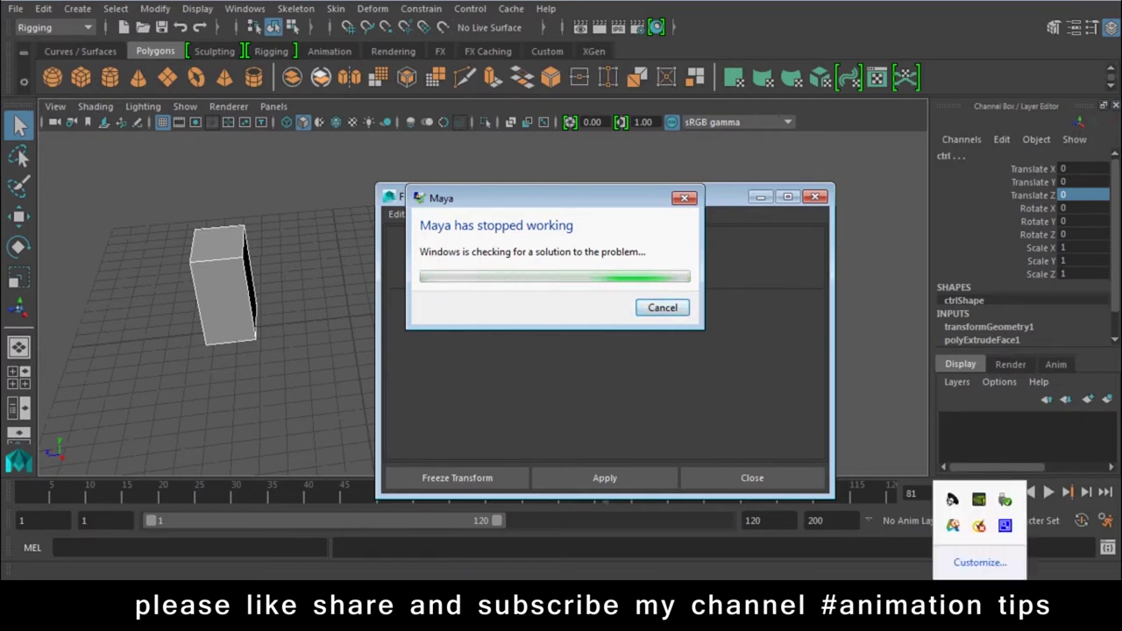
pyautogui.click(1006, 526)
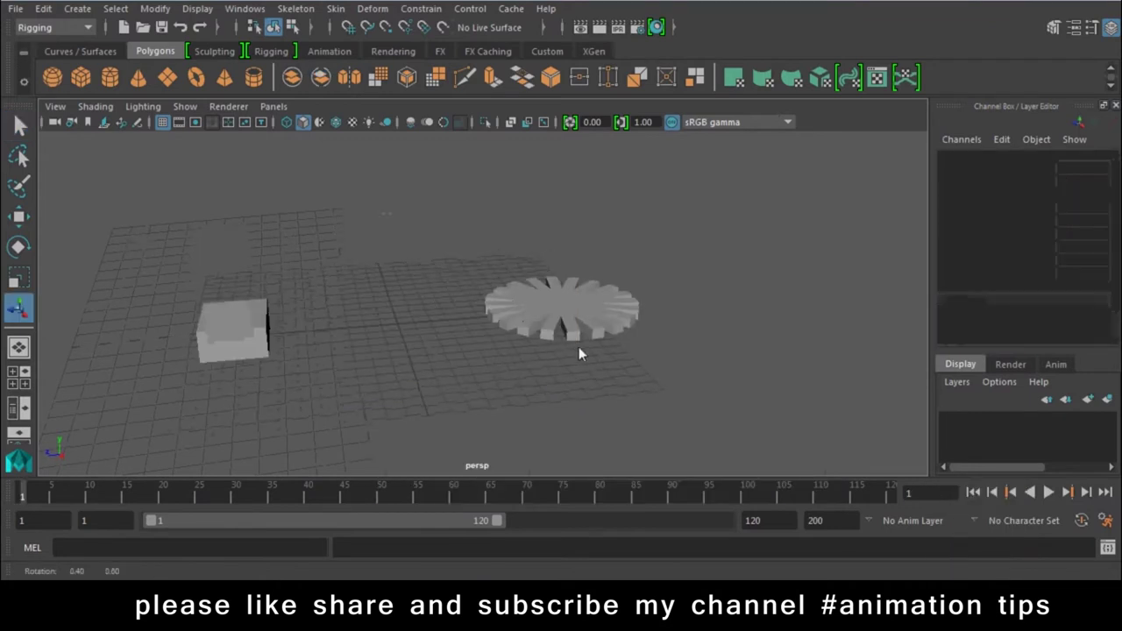
pyautogui.moveTo(722, 225); pyautogui.dragTo(627, 302)
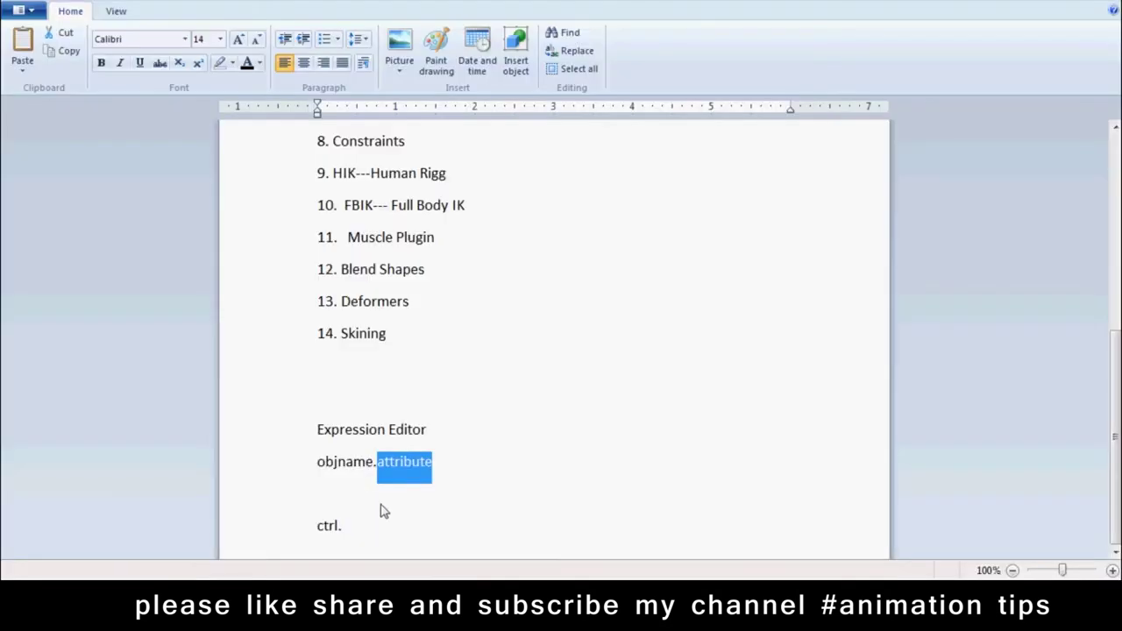
# Complete the WordPad note as ctrl.rotateY, copy that line, and return to Maya.
pyautogui.click(373, 524)
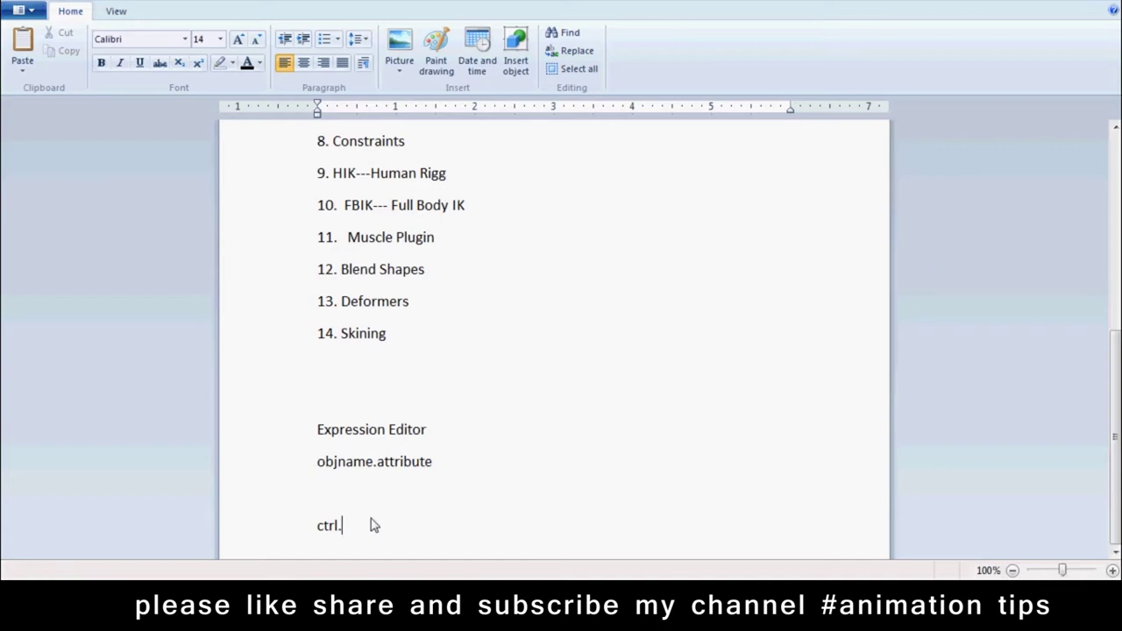
pyautogui.write('rotateY')
pyautogui.moveTo(401, 531); pyautogui.dragTo(302, 532)
pyautogui.hotkey('ctrl', 'c')
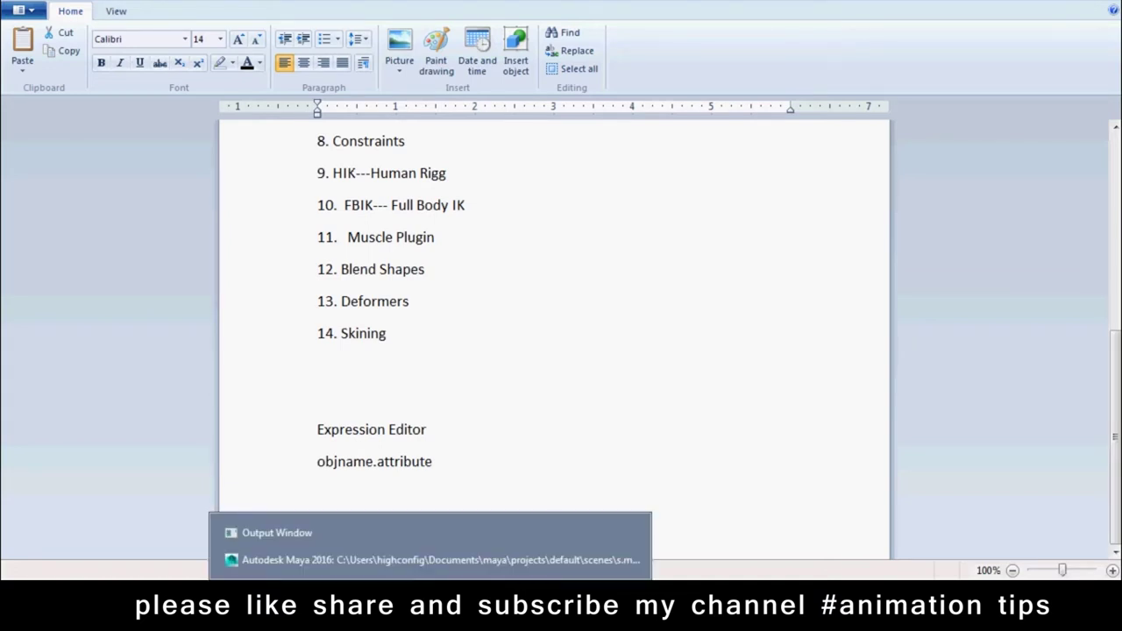
pyautogui.click(327, 559)
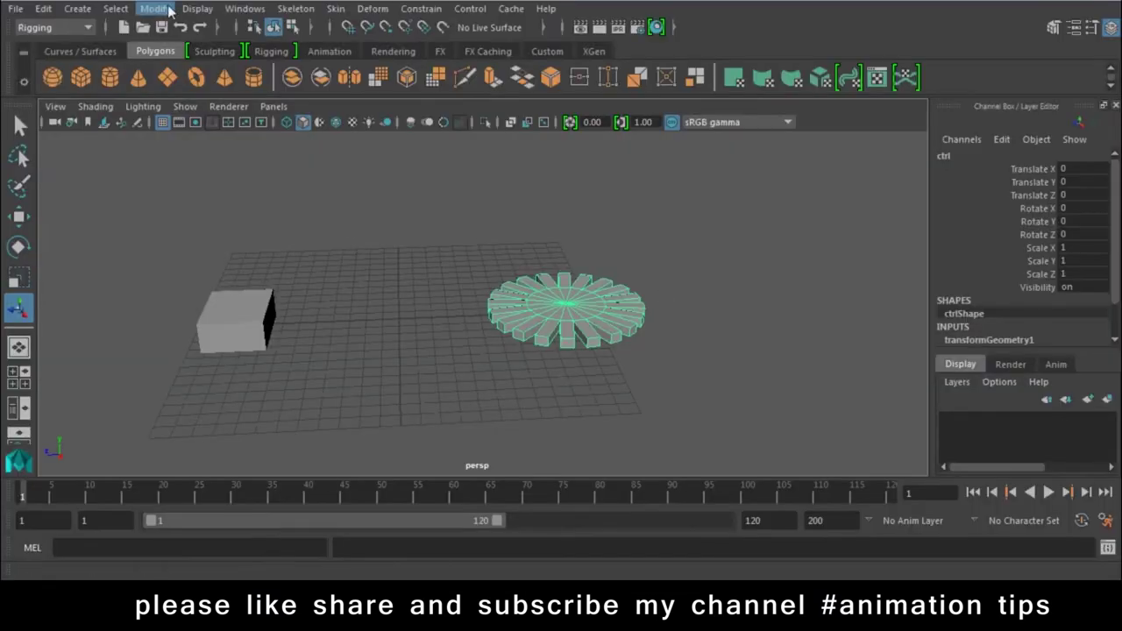
pyautogui.click(246, 8)
pyautogui.moveTo(342, 51)
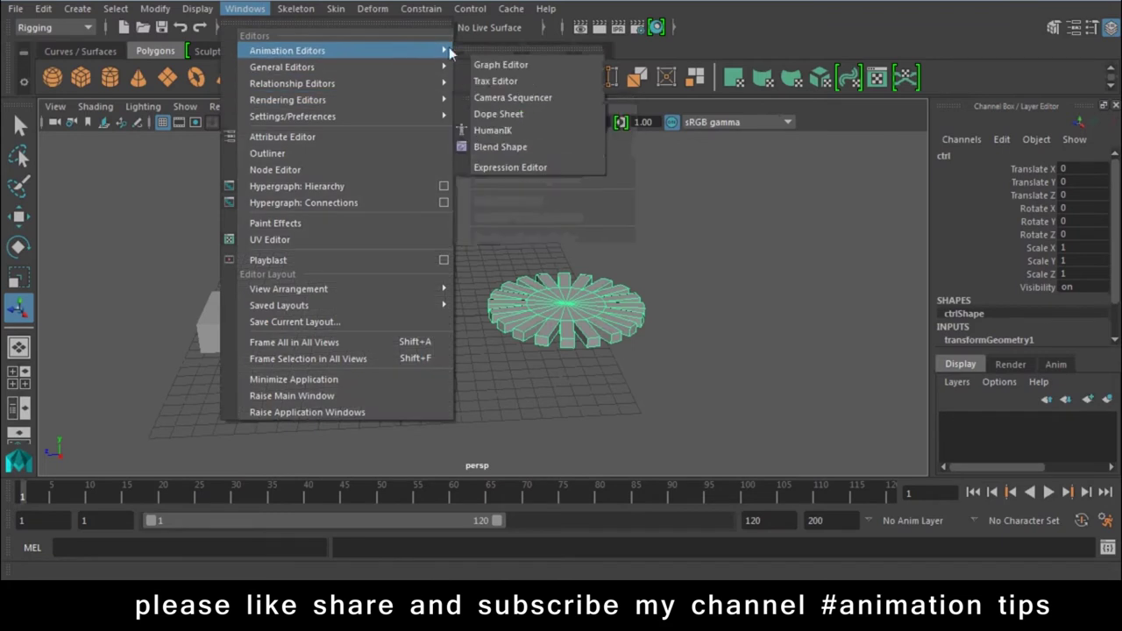
# Open the Expression Editor and rename pCube1 to box.
pyautogui.click(504, 167)
pyautogui.click(957, 156)
pyautogui.write('x')
pyautogui.press('Return')
# With the ctrl gear selected, start the expression box.translateY=ctrl.rotate in the Expression field.
pyautogui.moveTo(685, 207); pyautogui.dragTo(739, 358)
pyautogui.click(606, 296)
pyautogui.moveTo(624, 355)
pyautogui.mouseDown()
pyautogui.moveTo(712, 272)
pyautogui.moveTo(860, 31)
pyautogui.mouseUp()
pyautogui.click(717, 375)
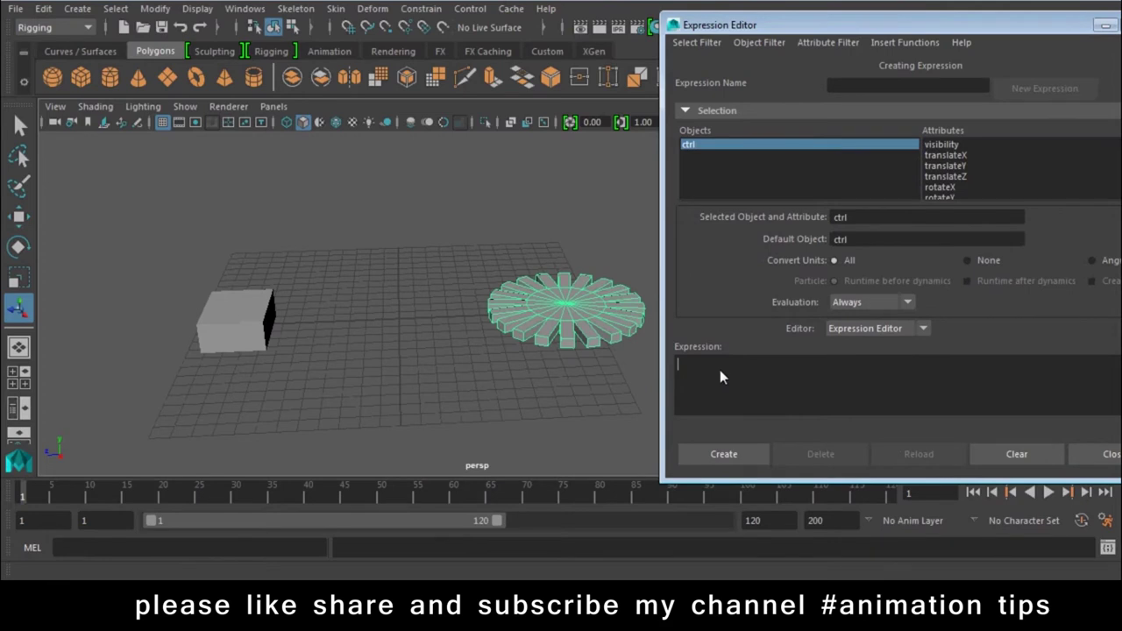
pyautogui.write('bo')
pyautogui.write('Y')
pyautogui.write('=')
pyautogui.write('ctrl.roate')
# Finish the expression as box.translateY=ctrl.rotateY; and paste it over ctrl.rotateY in the notes.
pyautogui.press('BackSpace')
pyautogui.press('BackSpace')
pyautogui.press('BackSpace')
pyautogui.write('tate')
pyautogui.write('Y')
pyautogui.write(';')
pyautogui.moveTo(870, 363); pyautogui.dragTo(679, 360)
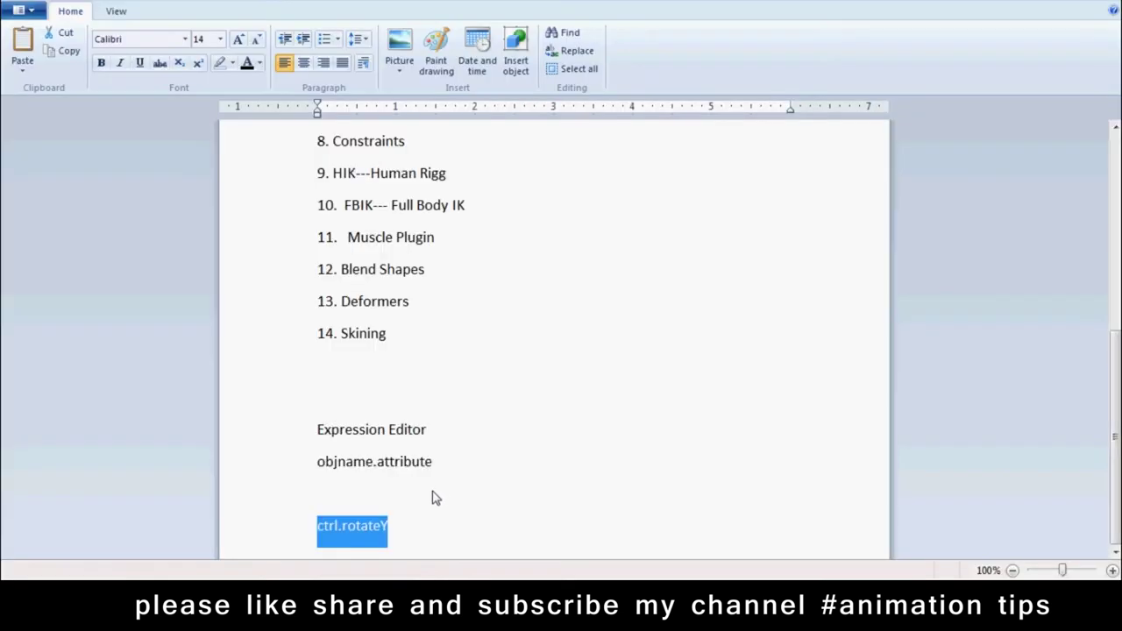
pyautogui.hotkey('ctrl', 'v')
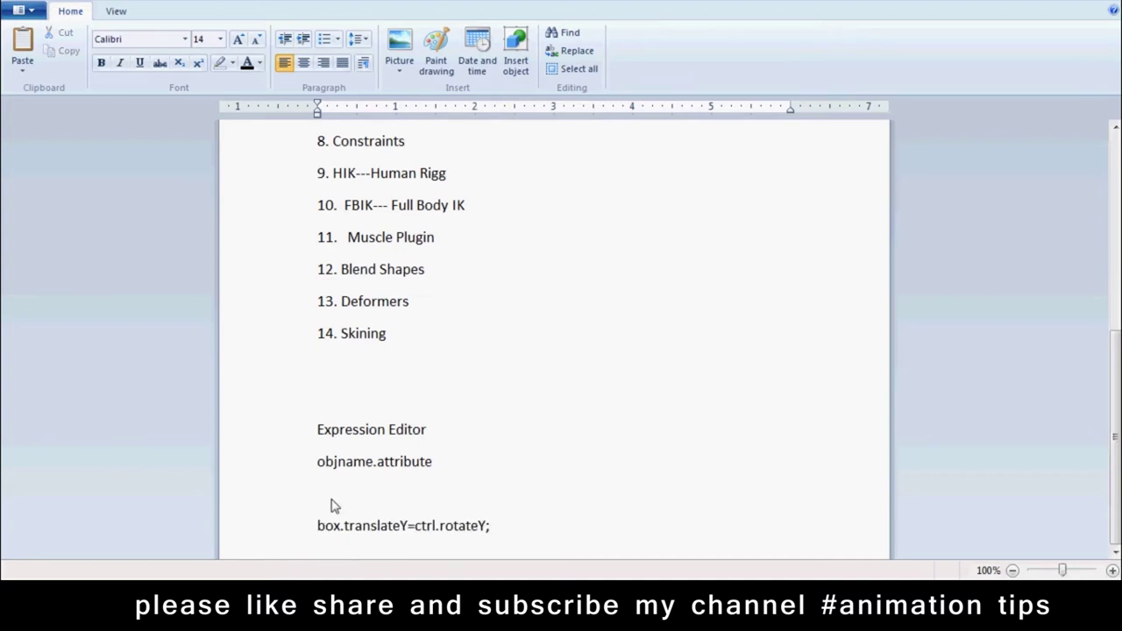
pyautogui.moveTo(406, 538); pyautogui.dragTo(352, 541)
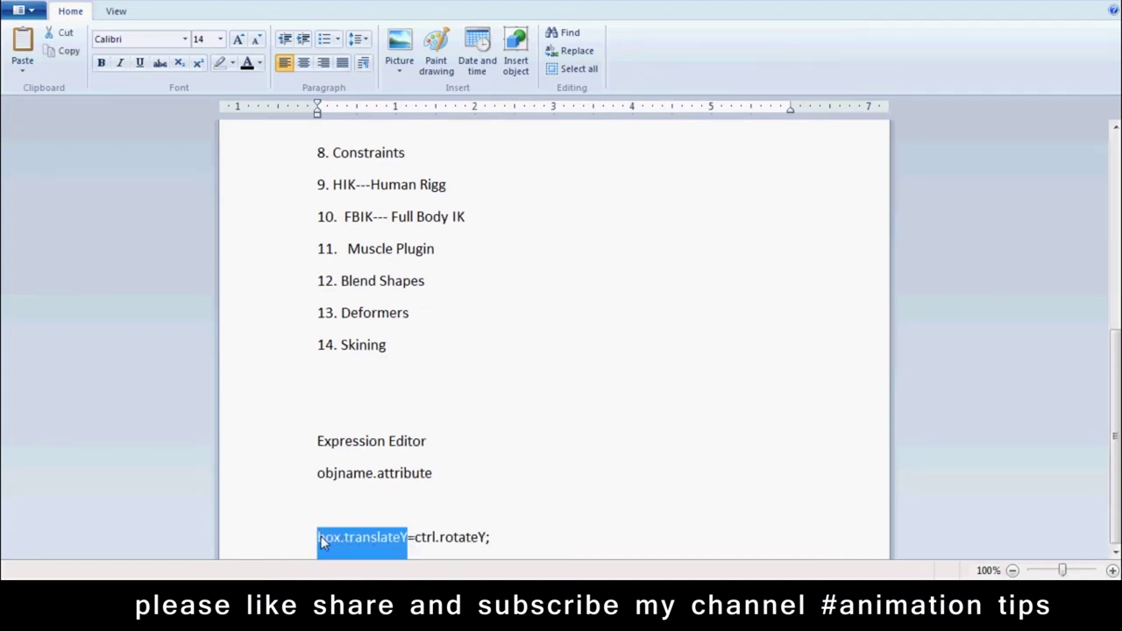
pyautogui.moveTo(491, 541); pyautogui.dragTo(428, 547)
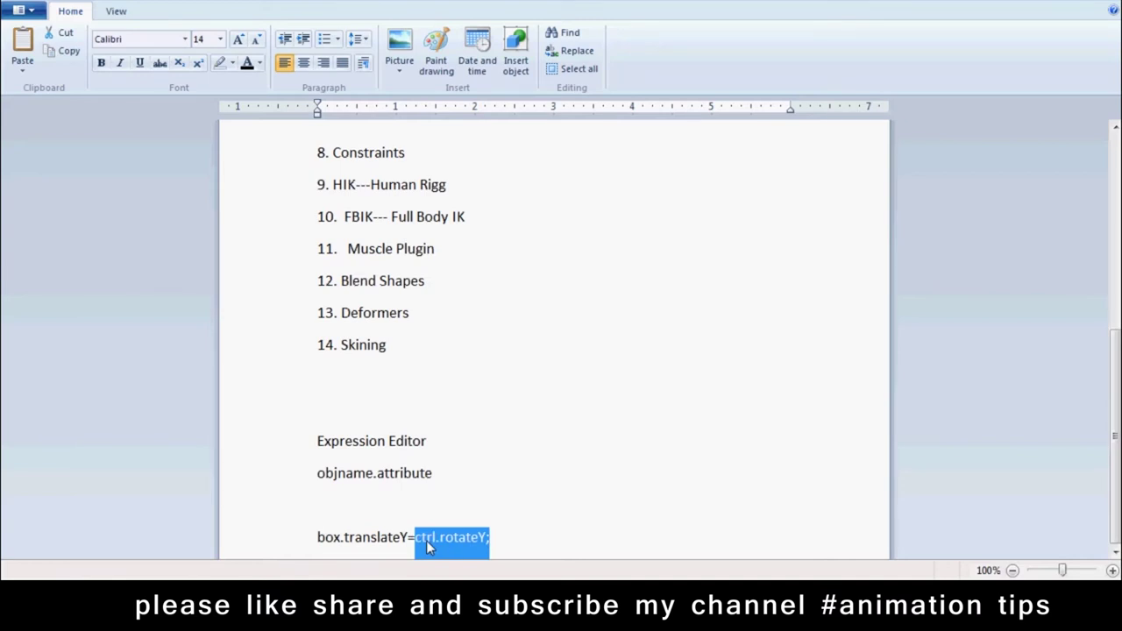
# Add a child=parent; line below objname.attribute, removing the leftover empty line.
pyautogui.click(469, 482)
pyautogui.press('Return')
pyautogui.write('child')
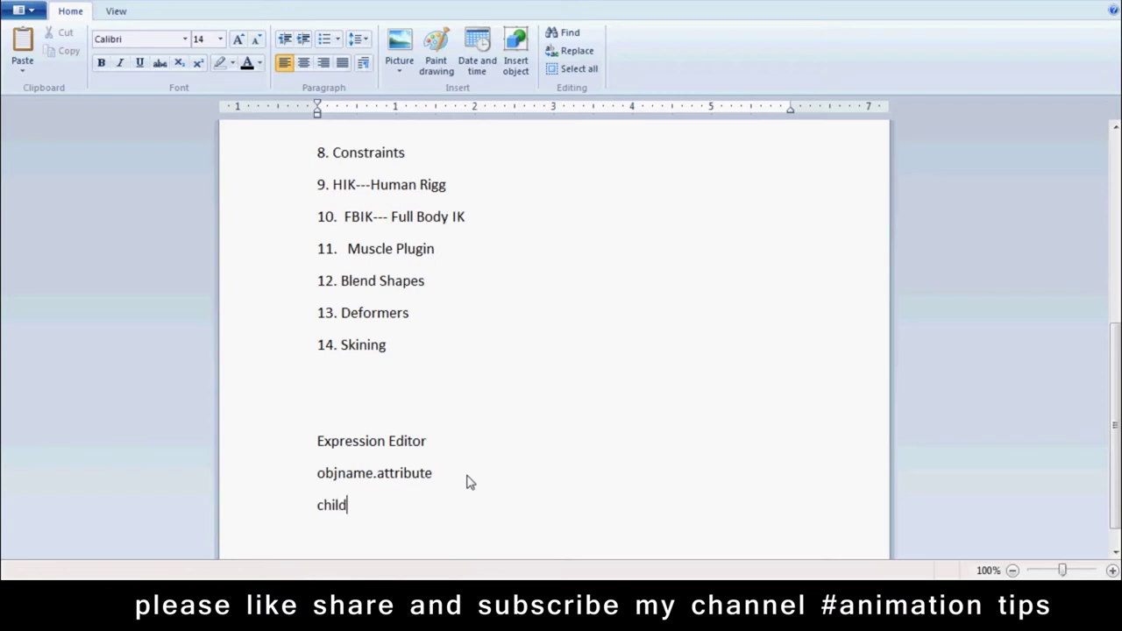
pyautogui.write('=parent')
pyautogui.write(';')
pyautogui.scroll(-1, 474, 481)
pyautogui.click(449, 512)
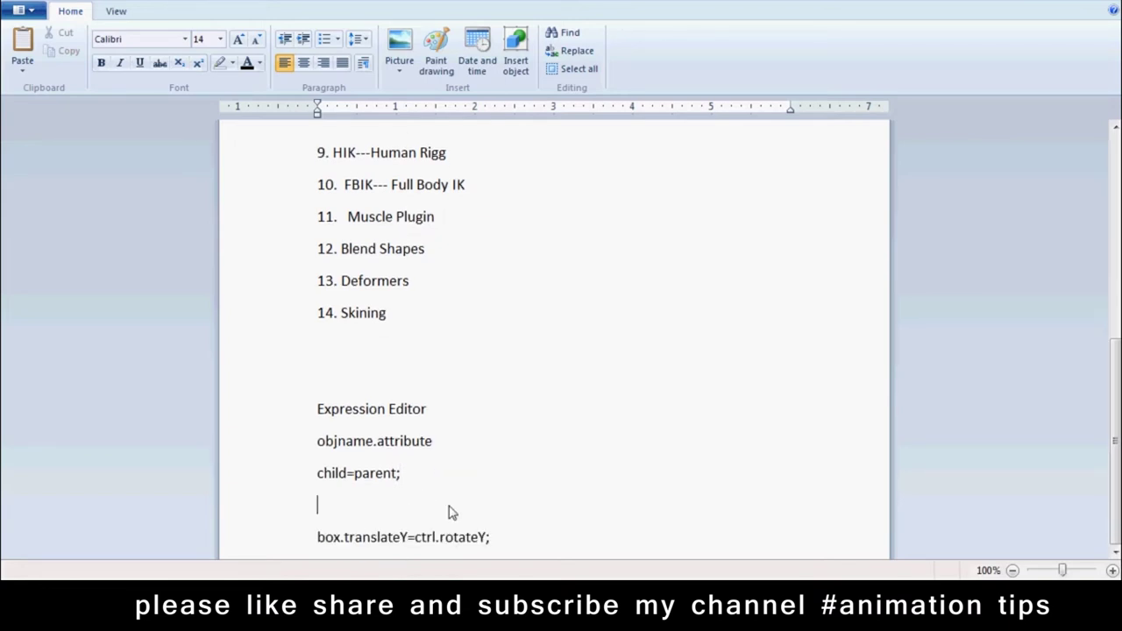
pyautogui.press('Delete')
# Highlight the objname.attribute and box.translateY=ctrl.rotateY; lines, then return to Maya.
pyautogui.click(445, 446)
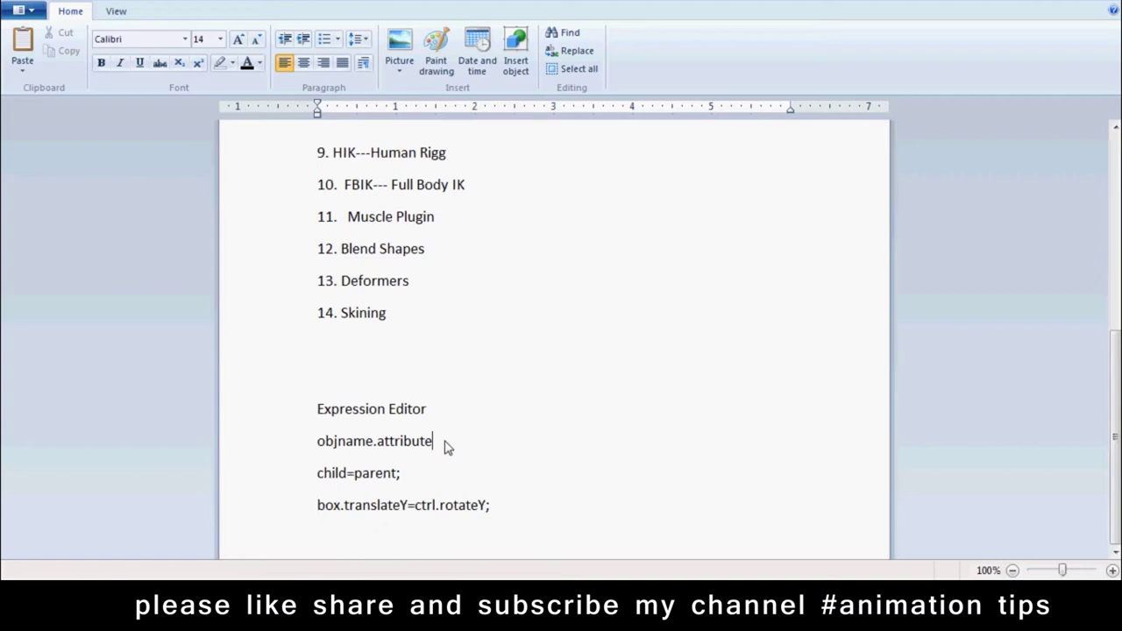
pyautogui.moveTo(444, 446); pyautogui.dragTo(342, 449)
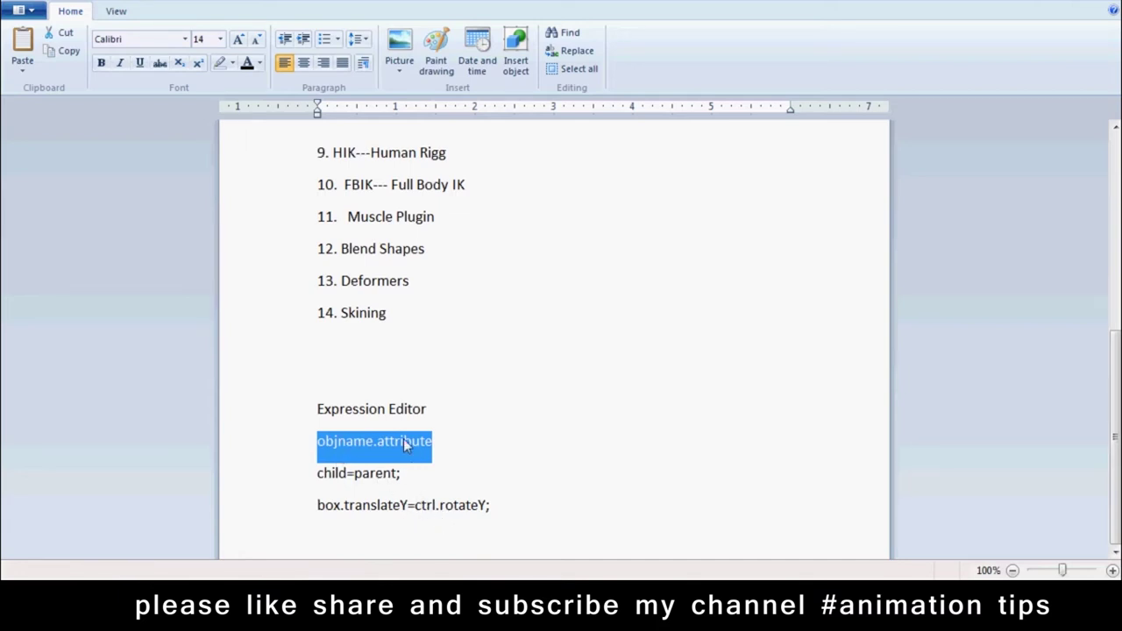
pyautogui.moveTo(496, 508); pyautogui.dragTo(275, 525)
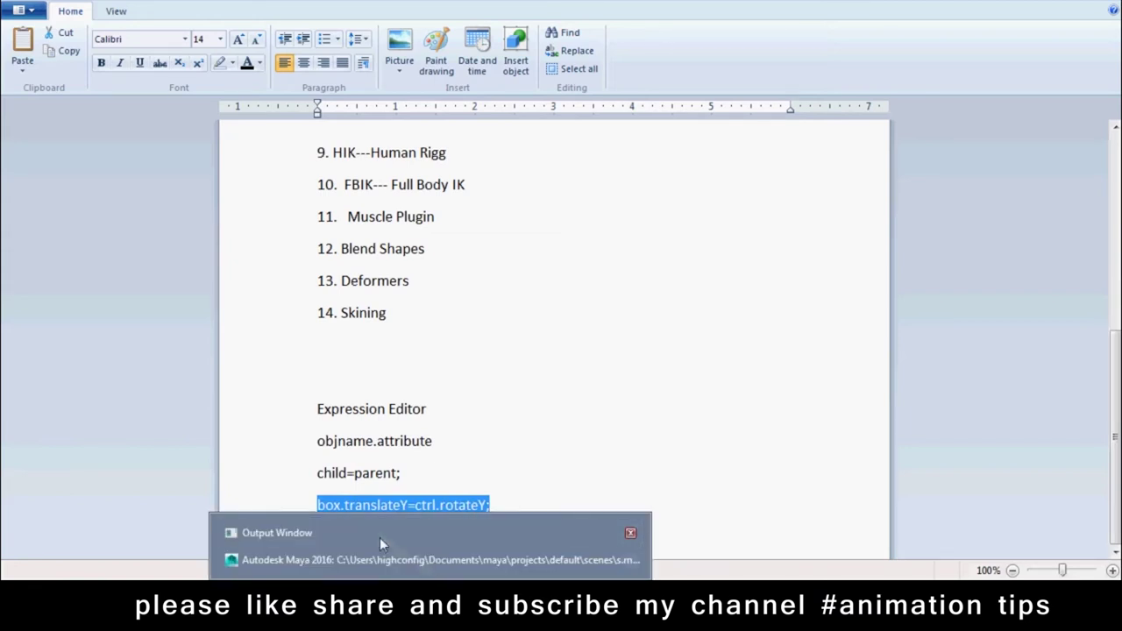
pyautogui.click(371, 563)
# Create expression1 and select the box to confirm its Translate Y shows as driven.
pyautogui.click(771, 373)
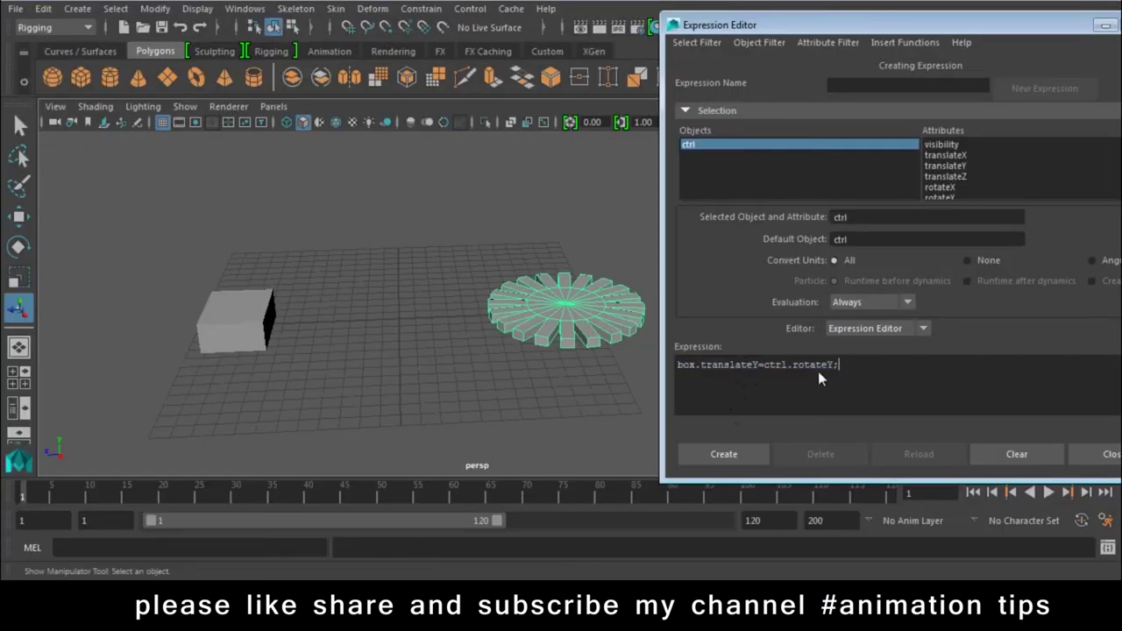
pyautogui.click(720, 452)
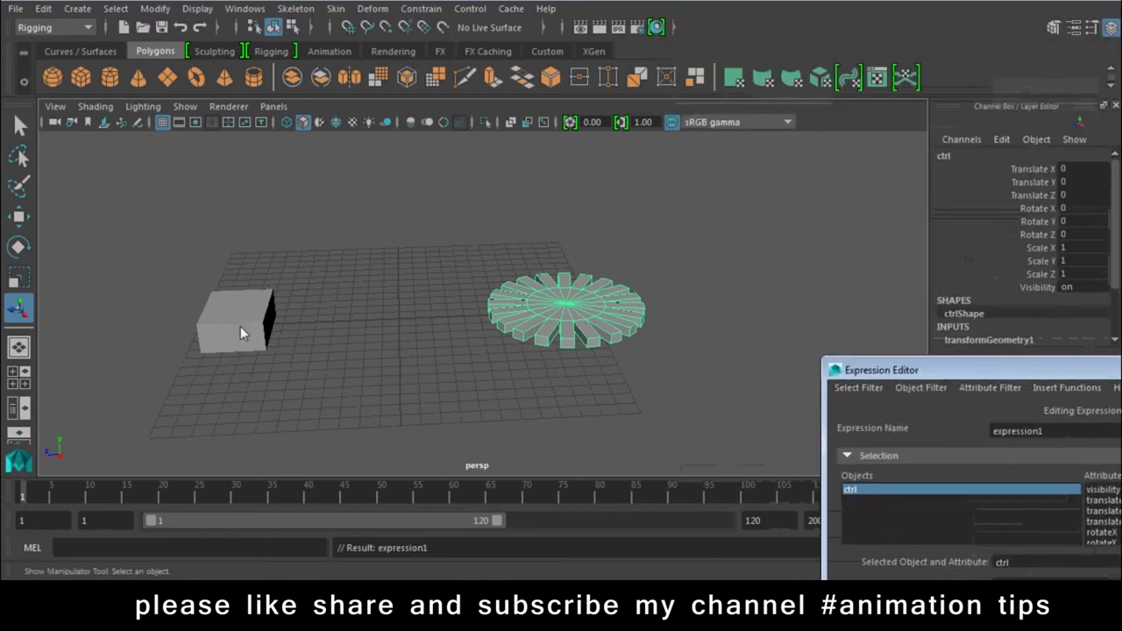
pyautogui.click(241, 326)
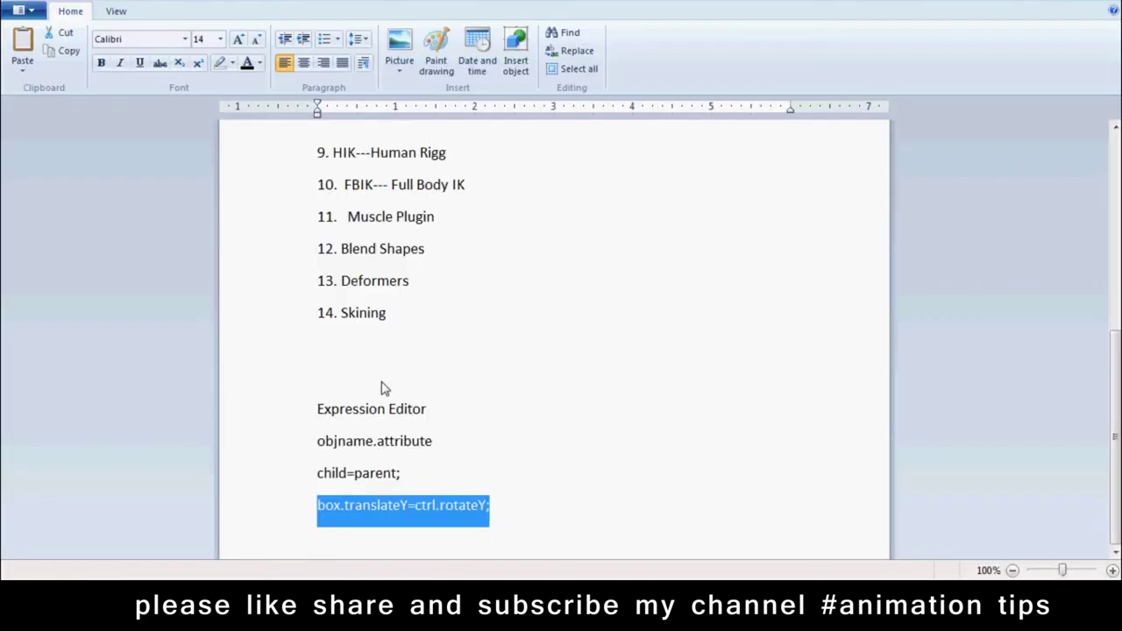
pyautogui.scroll(4, 467, 298)
# Tag the Expression Editor item '(Purple Color Sign)' and Constraints '(Yellow)', then return to Maya.
pyautogui.scroll(-2, 467, 298)
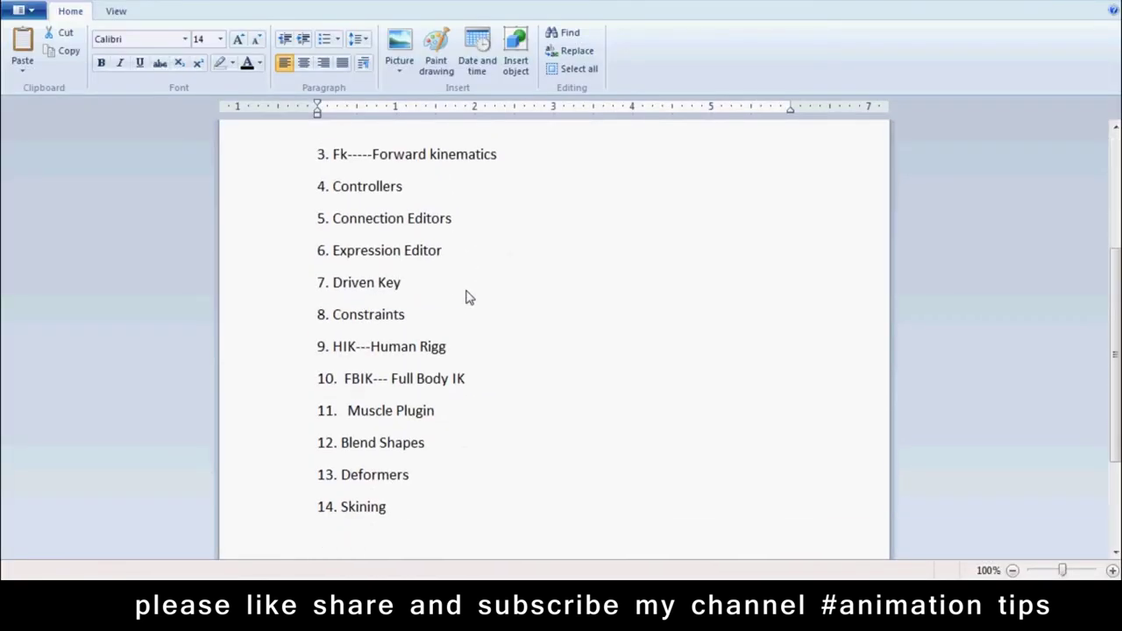
pyautogui.click(481, 252)
pyautogui.write('(Purpo')
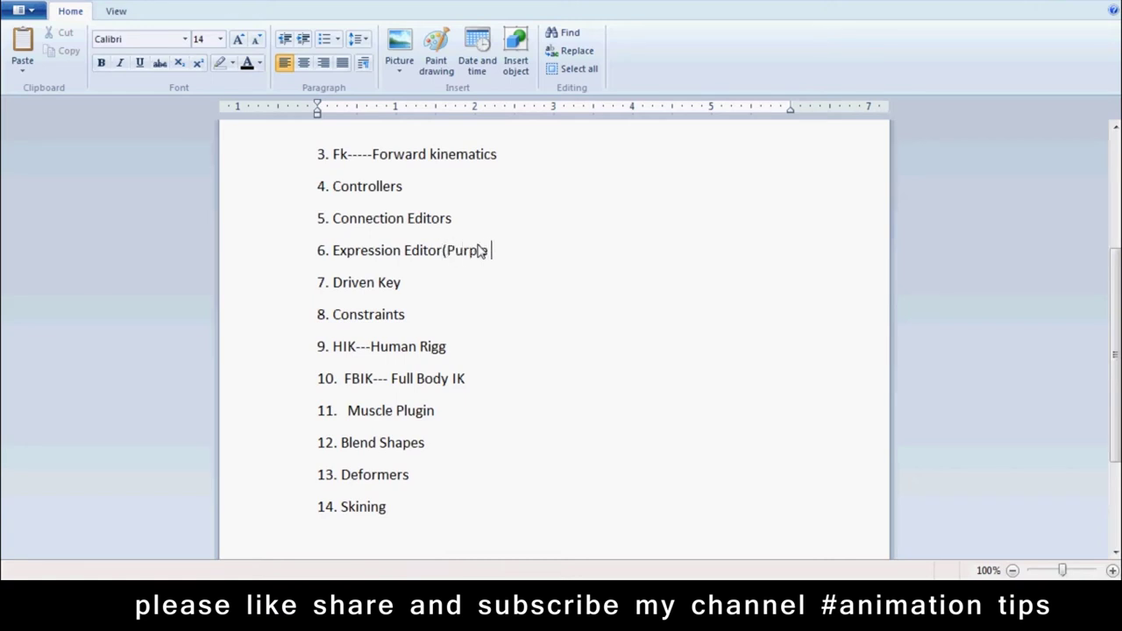
pyautogui.write('Color Sign)')
pyautogui.click(441, 318)
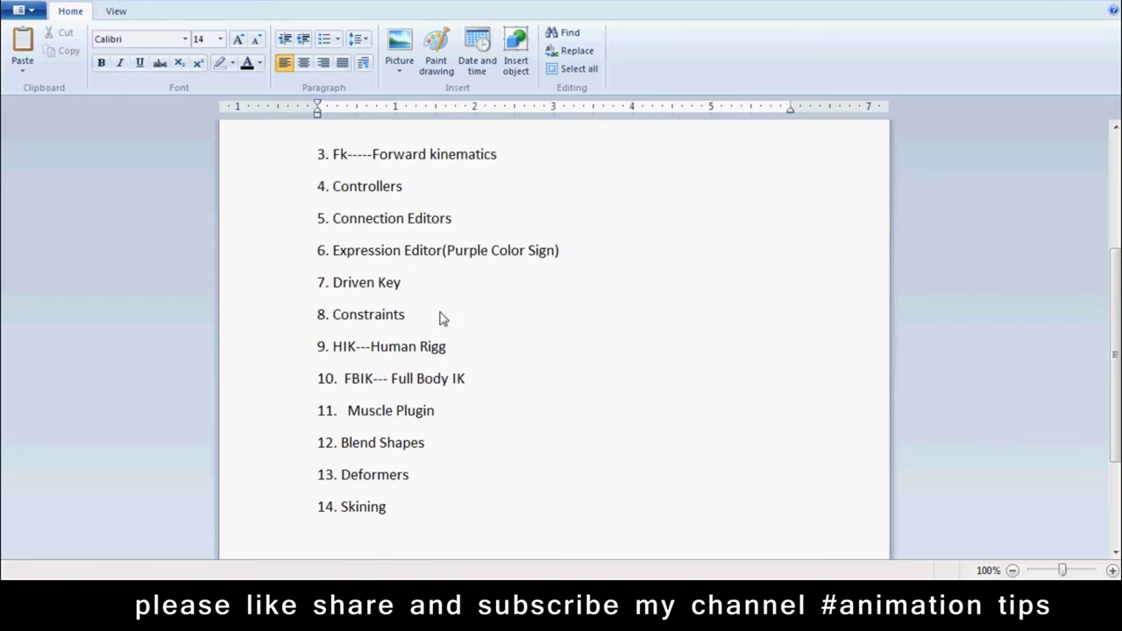
pyautogui.write('(Yellow')
pyautogui.write(')')
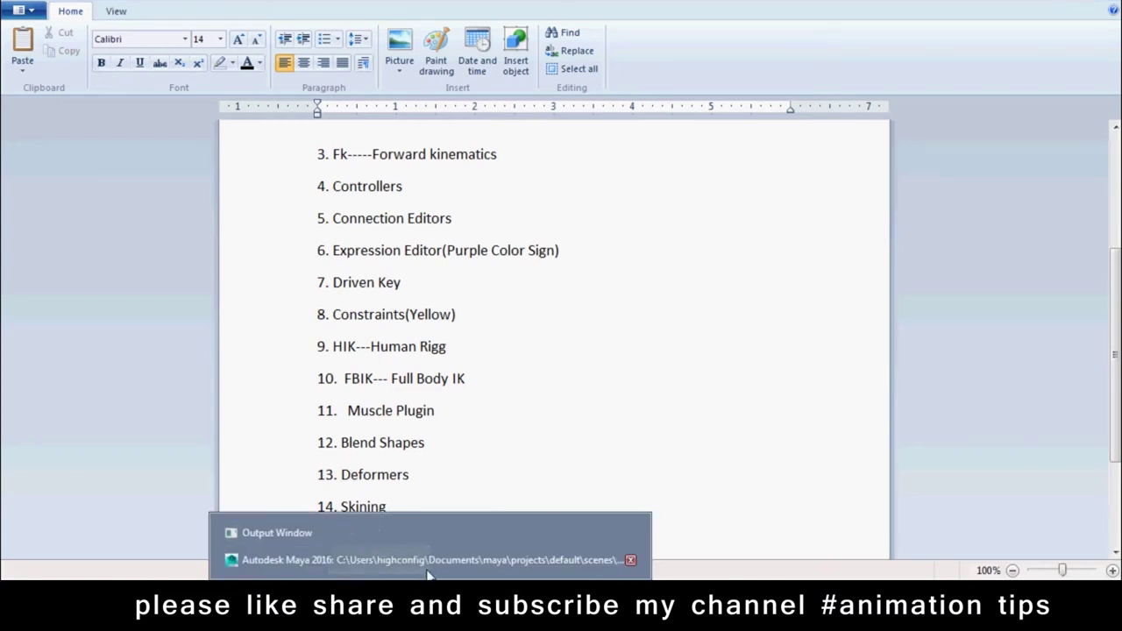
pyautogui.click(442, 558)
# Select the ctrl gear, rotate it around Y to test the box, then undo.
pyautogui.moveTo(719, 205); pyautogui.dragTo(640, 294)
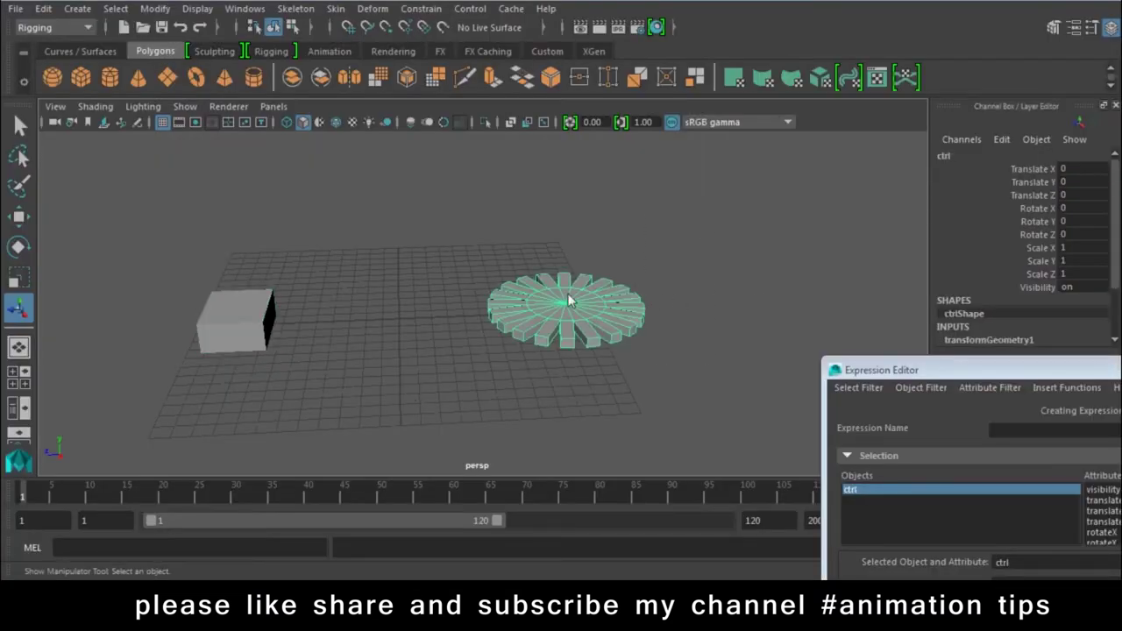
pyautogui.click(380, 531)
pyautogui.click(656, 412)
pyautogui.moveTo(656, 412); pyautogui.dragTo(482, 263)
pyautogui.press('e')
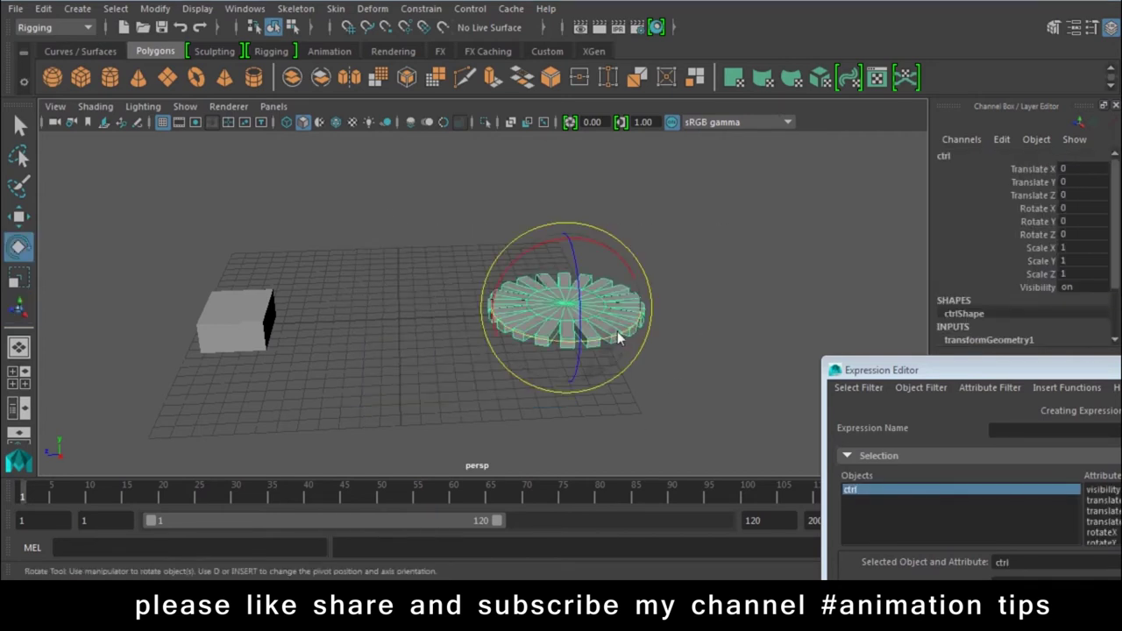
pyautogui.moveTo(619, 332)
pyautogui.mouseDown()
pyautogui.moveTo(609, 338)
pyautogui.moveTo(631, 345)
pyautogui.mouseUp()
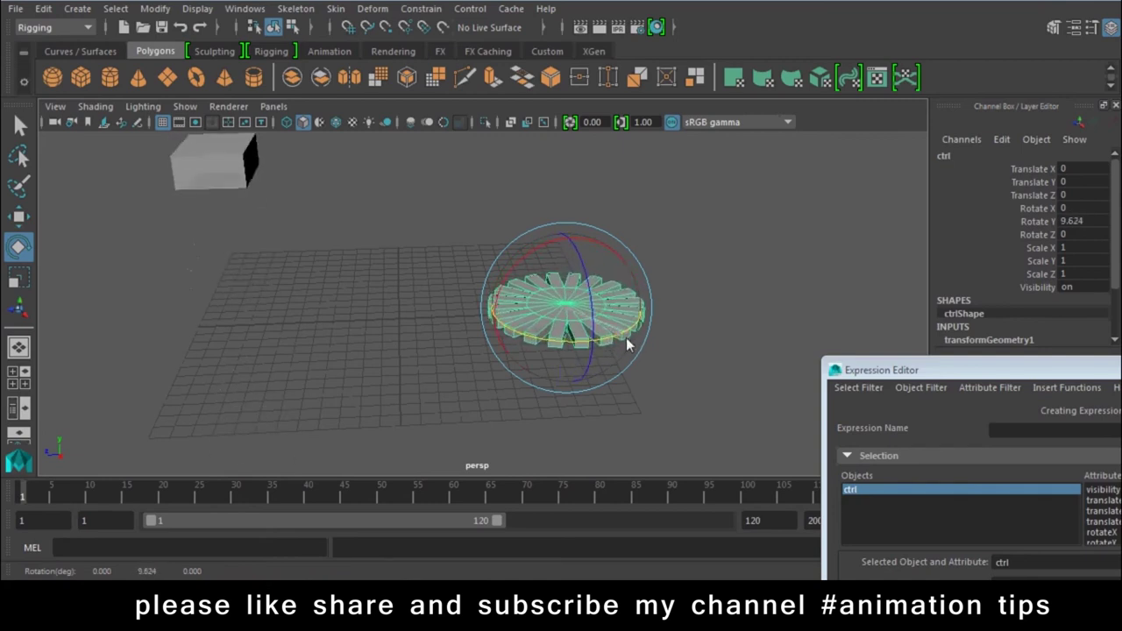
pyautogui.hotkey('ctrl', 'z')
# Spin the gear again to watch the box move, undo to zero, and lower the Expression Editor.
pyautogui.moveTo(656, 413)
pyautogui.keyDown('alt'); pyautogui.mouseDown()
pyautogui.moveTo(596, 380)
pyautogui.moveTo(606, 345)
pyautogui.moveTo(584, 330)
pyautogui.moveTo(620, 340)
pyautogui.moveTo(629, 322)
pyautogui.mouseUp(); pyautogui.keyUp('alt')
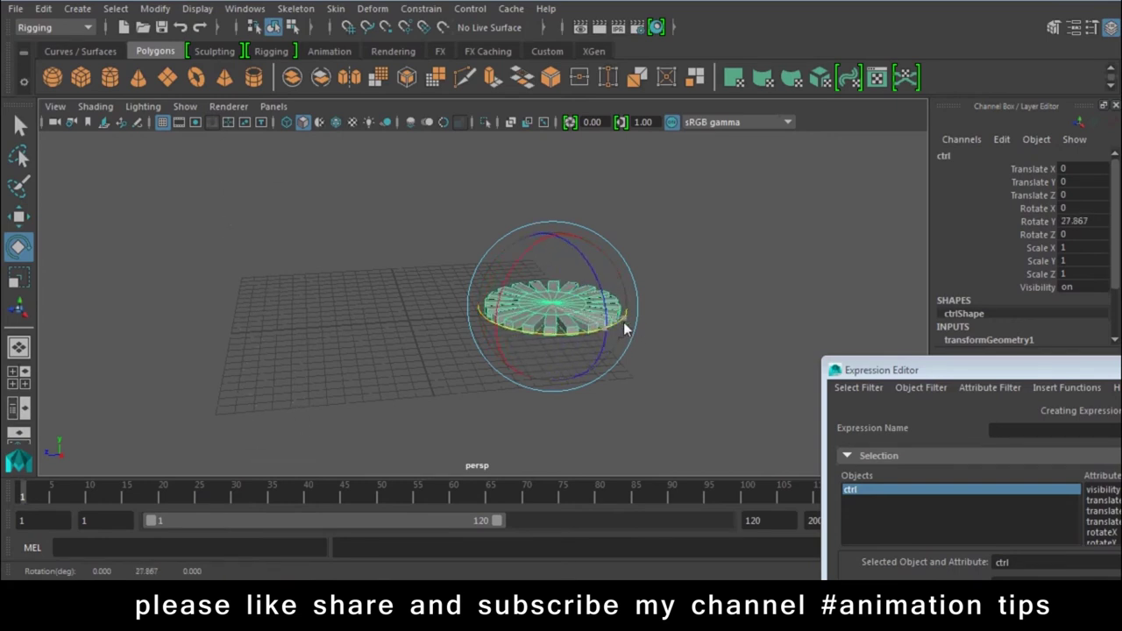
pyautogui.hotkey('ctrl', 'z')
pyautogui.moveTo(874, 370); pyautogui.dragTo(832, 262)
pyautogui.moveTo(784, 331); pyautogui.dragTo(769, 356)
pyautogui.moveTo(635, 338)
pyautogui.mouseDown()
pyautogui.moveTo(586, 323)
pyautogui.moveTo(601, 322)
pyautogui.mouseUp()
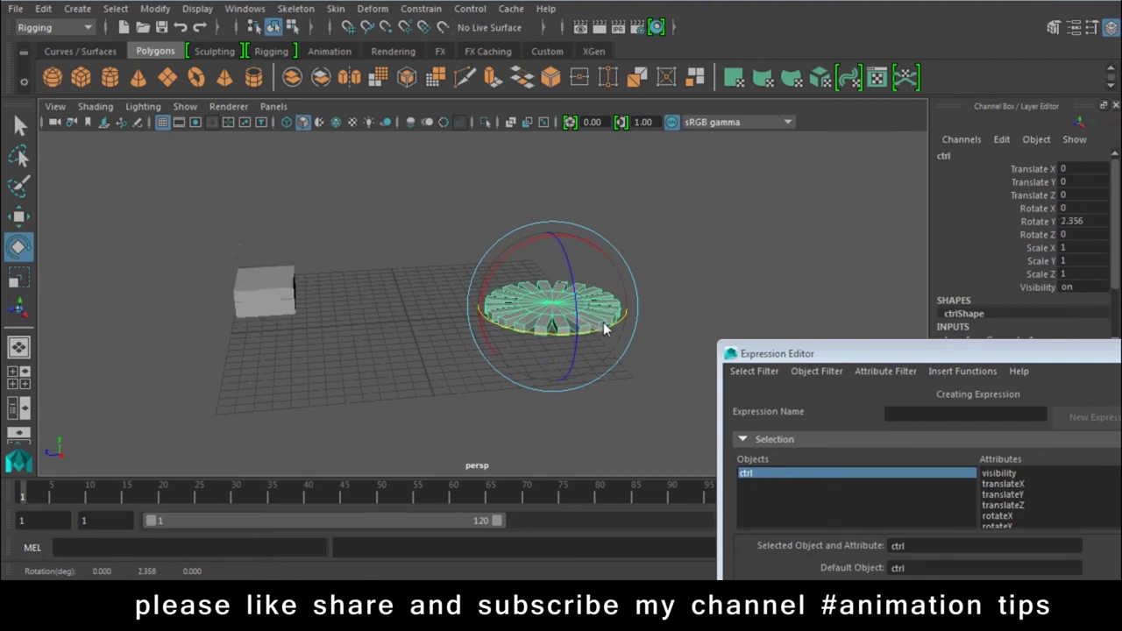
pyautogui.hotkey('ctrl', 'z')
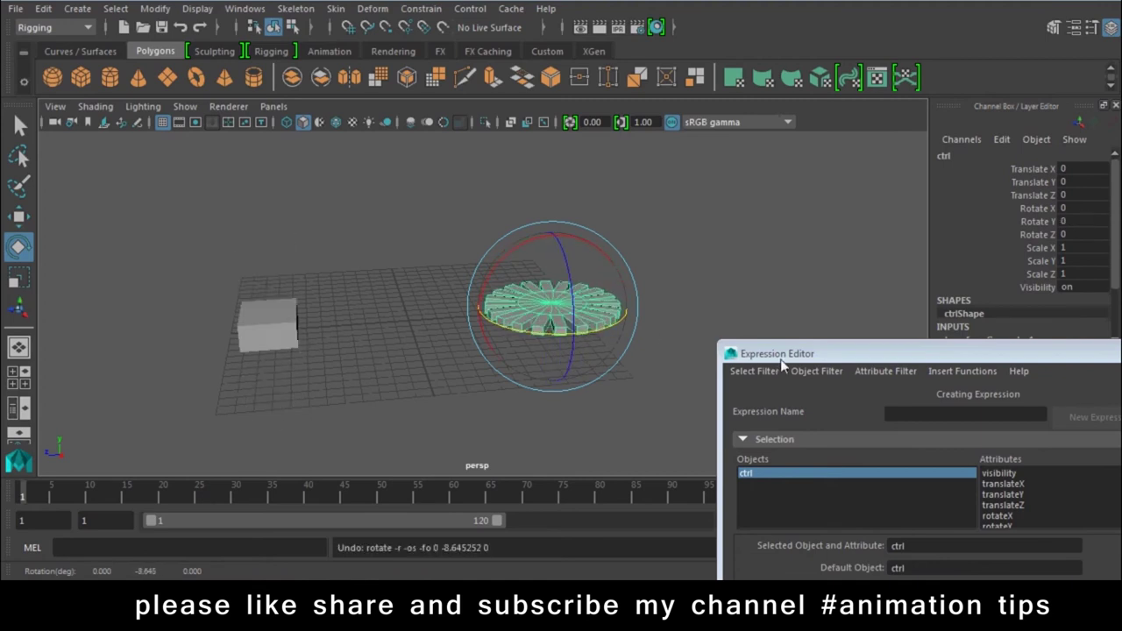
pyautogui.moveTo(772, 354); pyautogui.dragTo(779, 467)
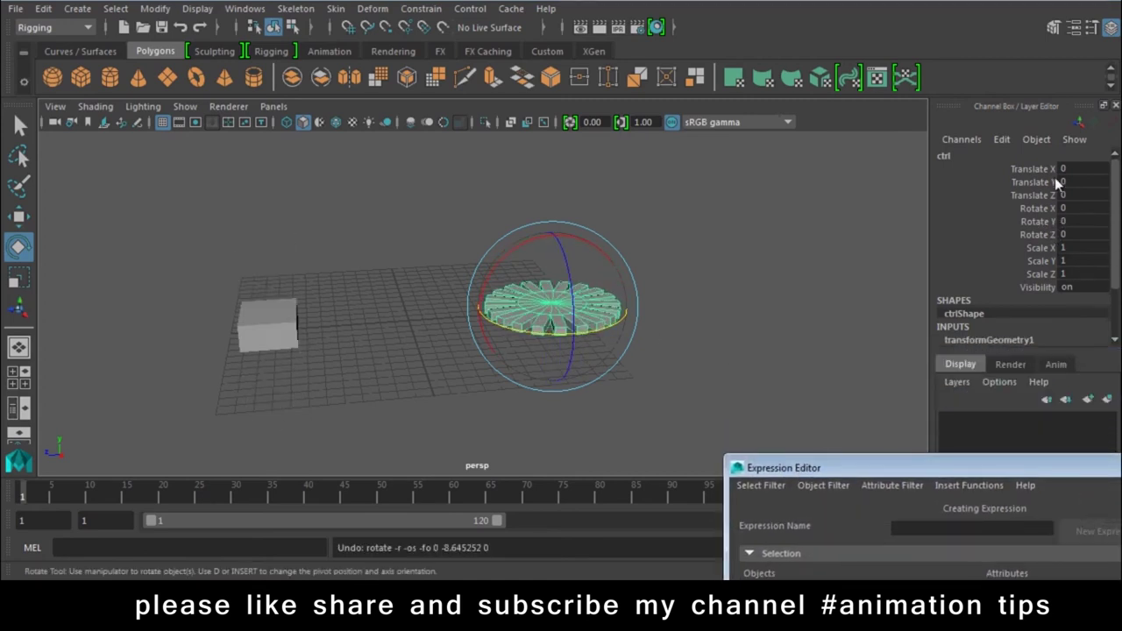
# Show ctrl's transform attributes and expand Limit Information > Rotate.
pyautogui.click(1069, 33)
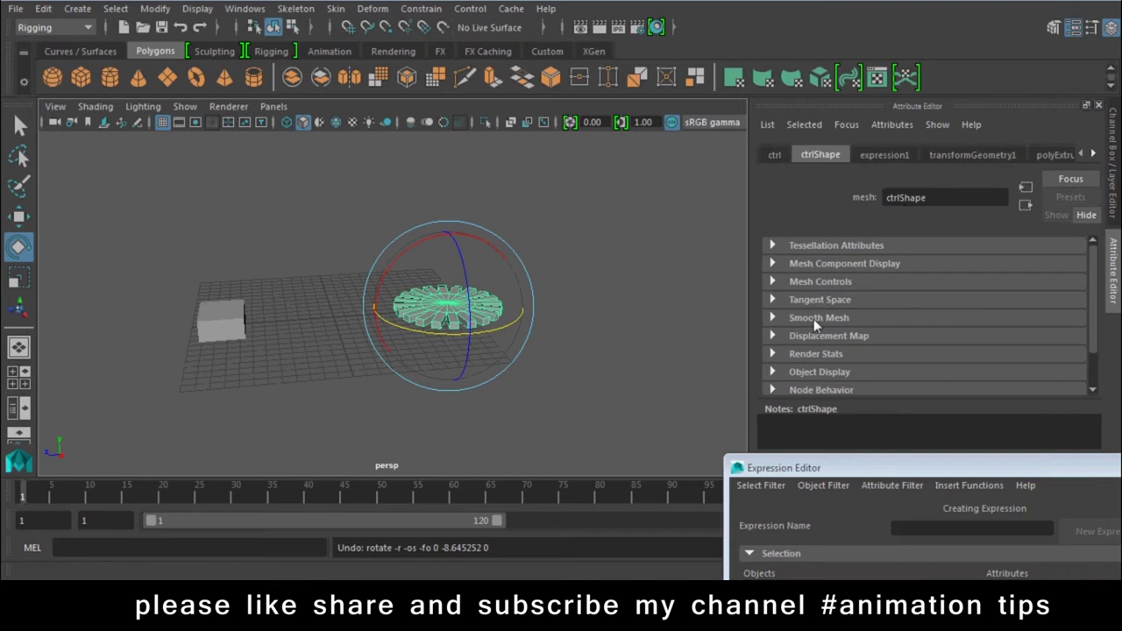
pyautogui.scroll(-2, 859, 337)
pyautogui.scroll(2, 859, 337)
pyautogui.click(776, 159)
pyautogui.scroll(-2, 872, 355)
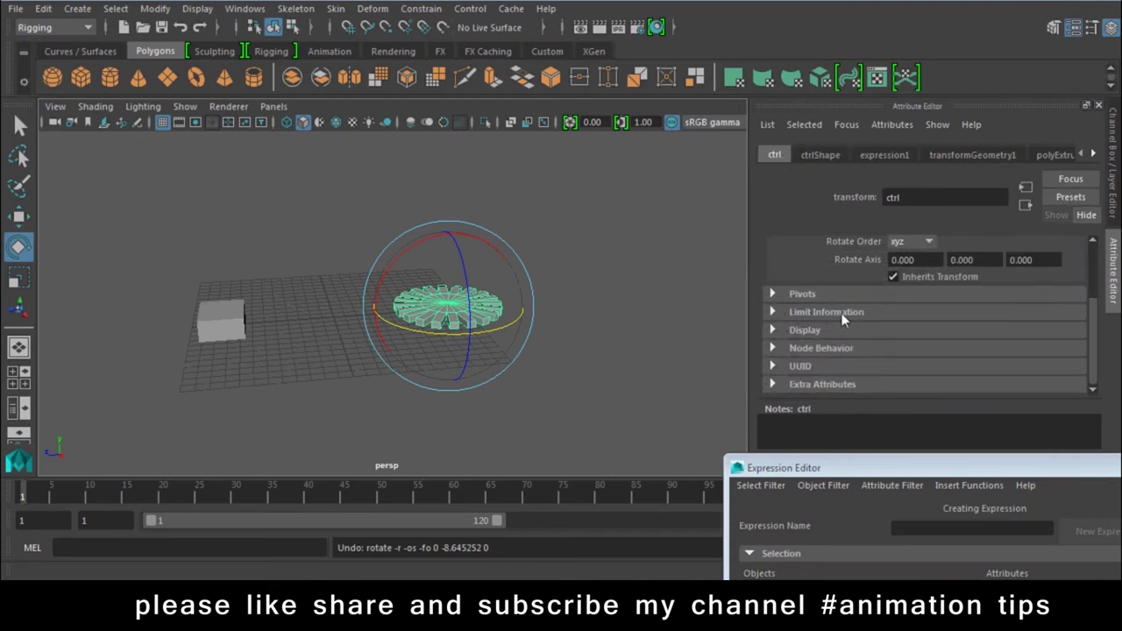
pyautogui.click(802, 313)
pyautogui.scroll(-2, 793, 316)
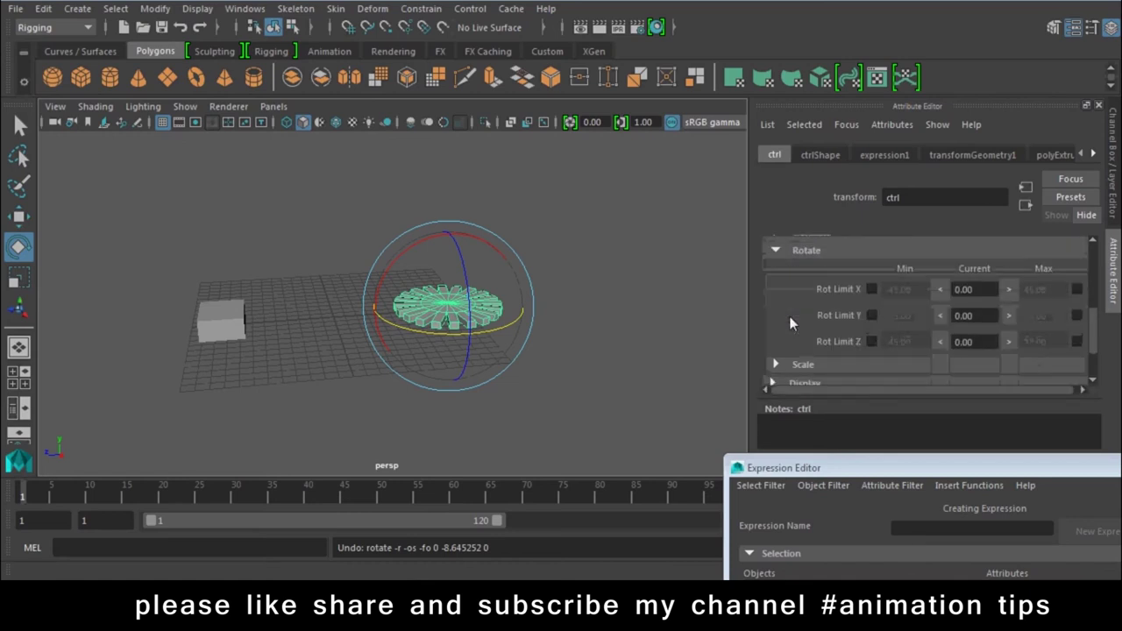
pyautogui.click(802, 279)
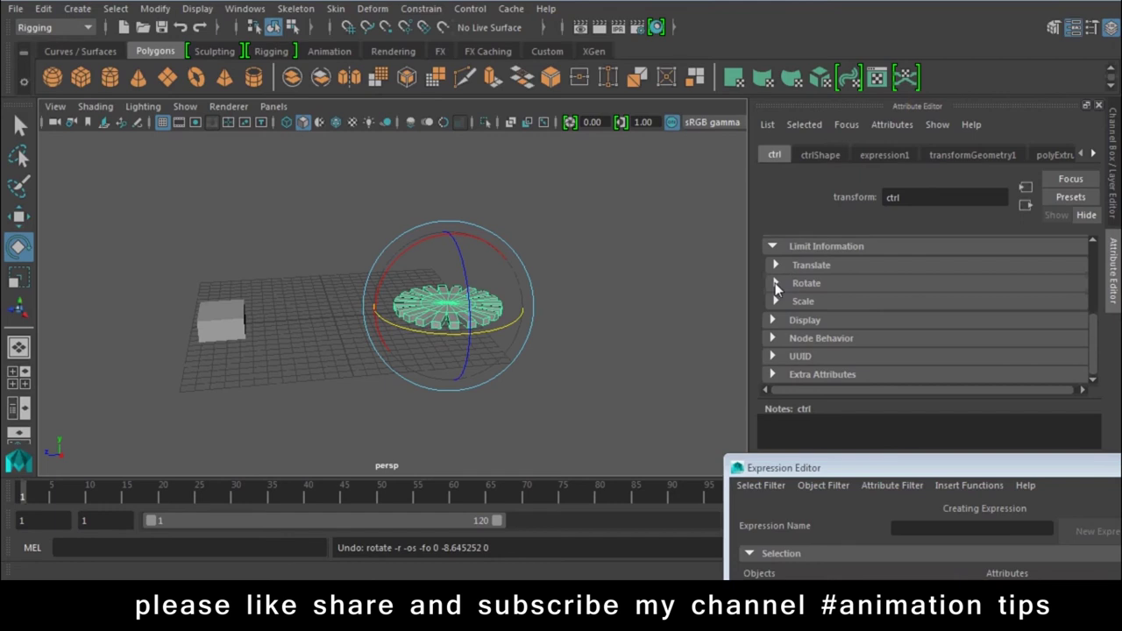
pyautogui.click(782, 284)
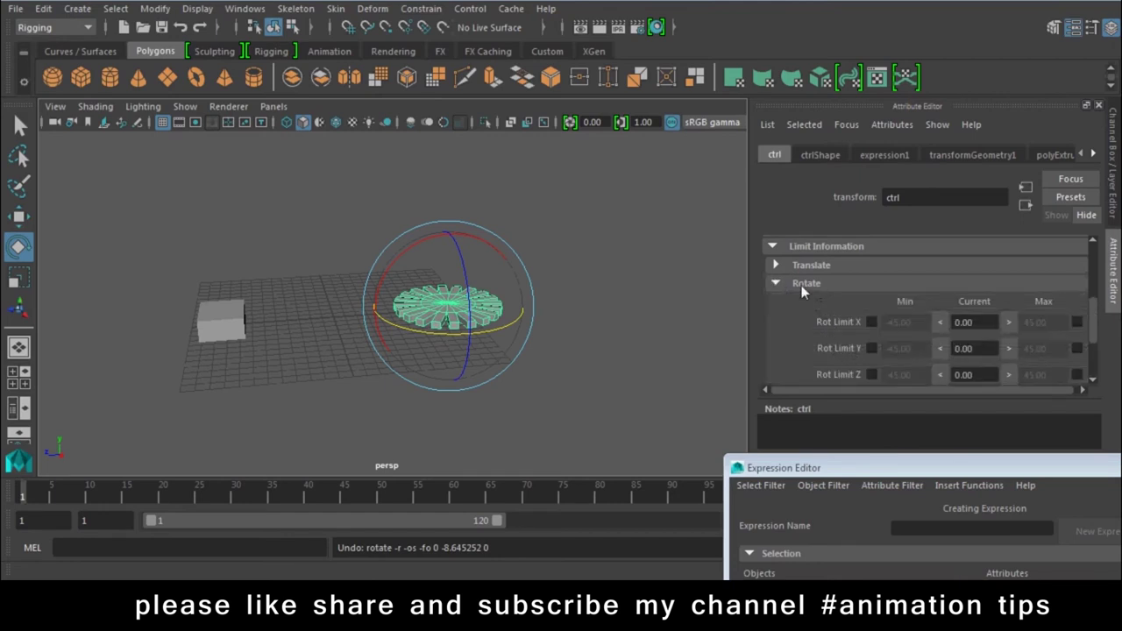
# Enable Rot Limit Y with minimum -90 and maximum 180.
pyautogui.click(871, 348)
pyautogui.doubleClick(912, 350)
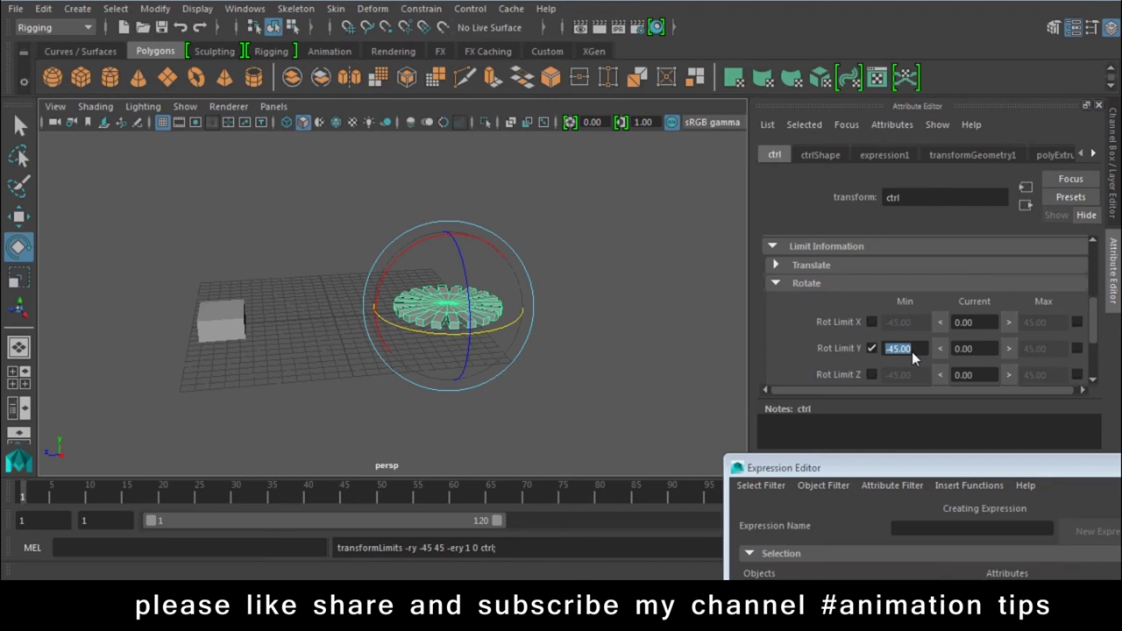
pyautogui.write('-90')
pyautogui.click(1076, 349)
pyautogui.write('180')
pyautogui.click(575, 245)
# Rotate the gear to both Y limits, then reset its Y rotation to 0.
pyautogui.click(391, 342)
pyautogui.moveTo(490, 328)
pyautogui.mouseDown()
pyautogui.moveTo(268, 316)
pyautogui.moveTo(404, 349)
pyautogui.moveTo(608, 343)
pyautogui.moveTo(444, 341)
pyautogui.moveTo(531, 330)
pyautogui.mouseUp()
pyautogui.moveTo(564, 405)
pyautogui.keyDown('alt'); pyautogui.mouseDown(button='right')
pyautogui.moveTo(189, 305)
pyautogui.moveTo(4, 195)
pyautogui.moveTo(421, 327)
pyautogui.mouseUp(button='right'); pyautogui.keyUp('alt')
pyautogui.moveTo(419, 331)
pyautogui.mouseDown()
pyautogui.moveTo(280, 319)
pyautogui.moveTo(428, 352)
pyautogui.moveTo(301, 350)
pyautogui.mouseUp()
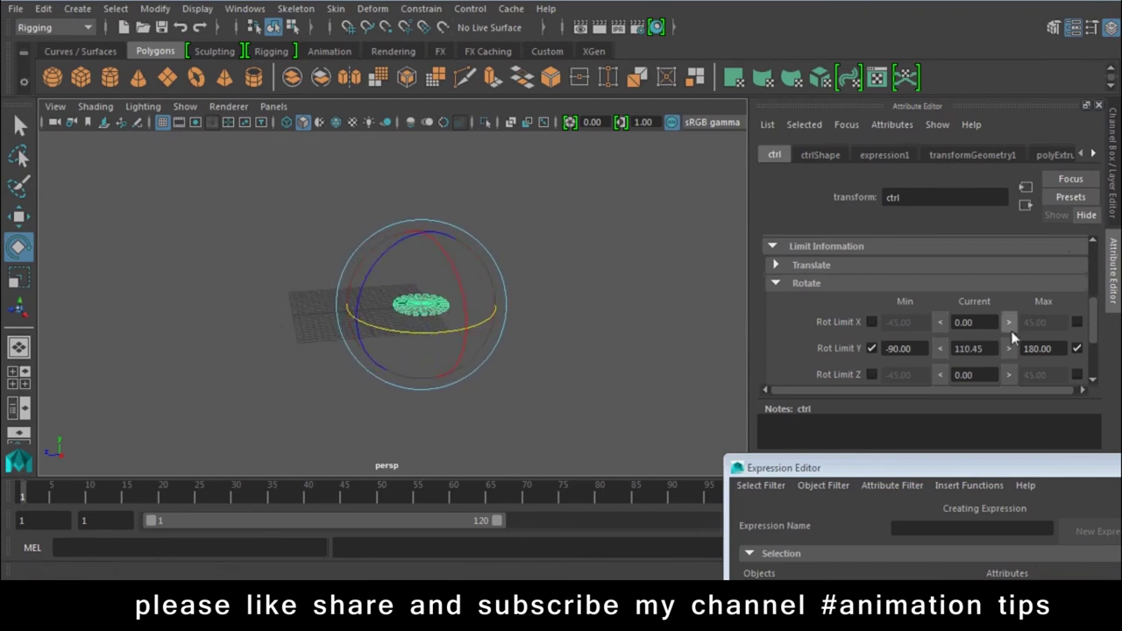
pyautogui.write('0')
pyautogui.press('Return')
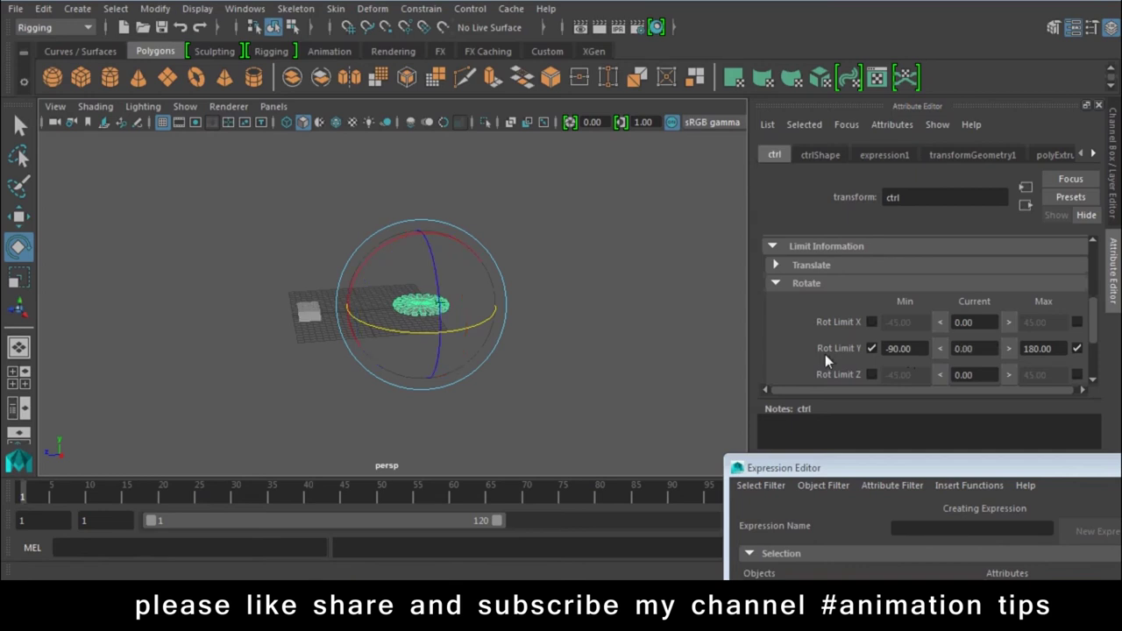
# Test the limits again, set Rotate Y back to 0, and bring the Expression Editor into view.
pyautogui.moveTo(405, 330)
pyautogui.mouseDown()
pyautogui.moveTo(246, 277)
pyautogui.moveTo(402, 321)
pyautogui.moveTo(335, 340)
pyautogui.moveTo(120, 325)
pyautogui.moveTo(4, 344)
pyautogui.mouseUp()
pyautogui.hotkey('ctrl', 'z')
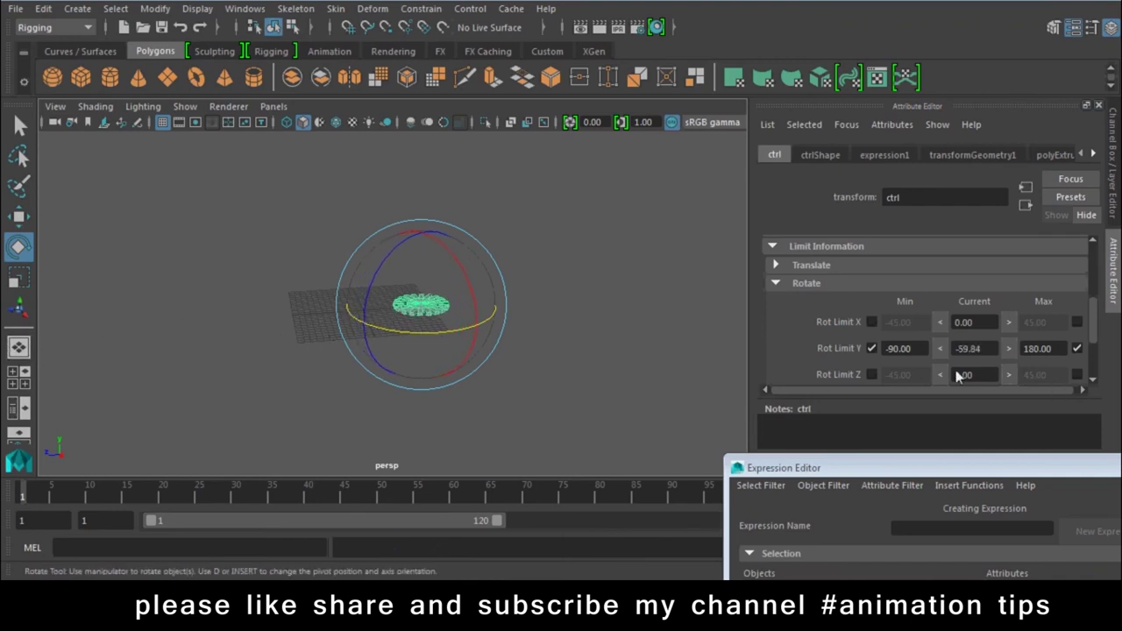
pyautogui.doubleClick(969, 348)
pyautogui.write('0')
pyautogui.press('Return')
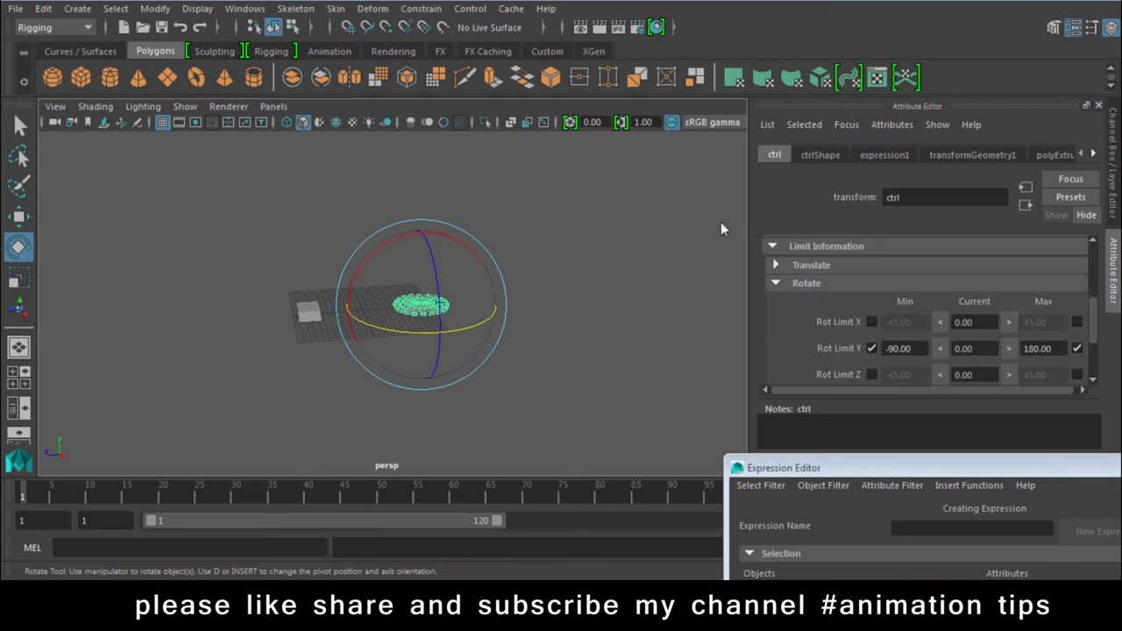
pyautogui.moveTo(221, 367)
pyautogui.keyDown('alt'); pyautogui.mouseDown()
pyautogui.moveTo(282, 355)
pyautogui.moveTo(411, 367)
pyautogui.moveTo(305, 325)
pyautogui.mouseUp(); pyautogui.keyUp('alt')
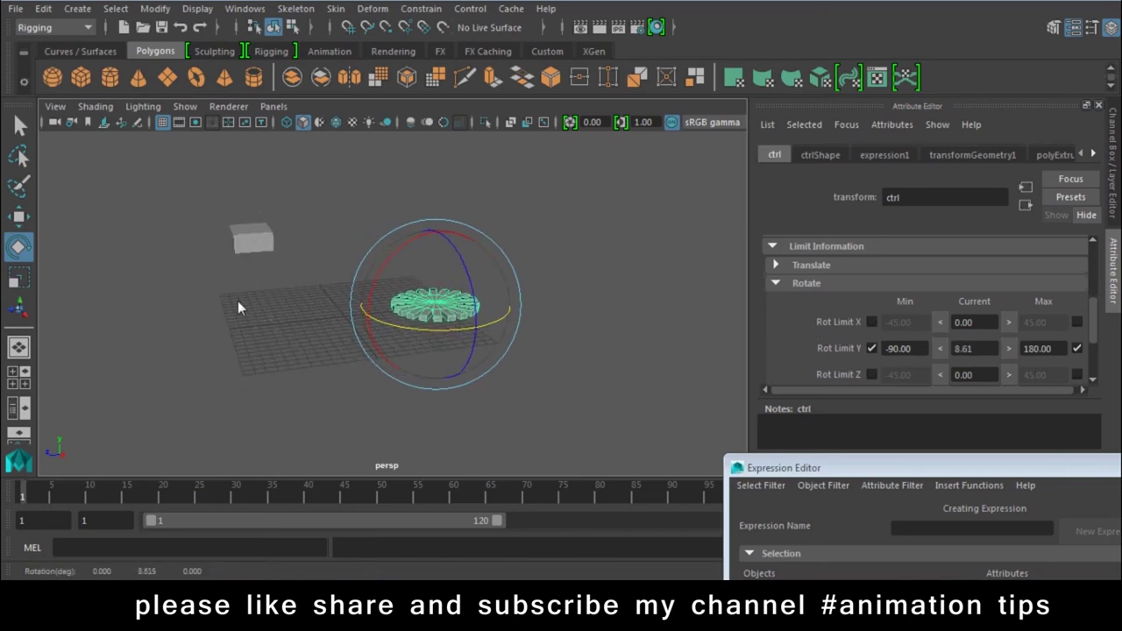
pyautogui.hotkey('ctrl', 'z')
pyautogui.moveTo(831, 475); pyautogui.dragTo(695, 87)
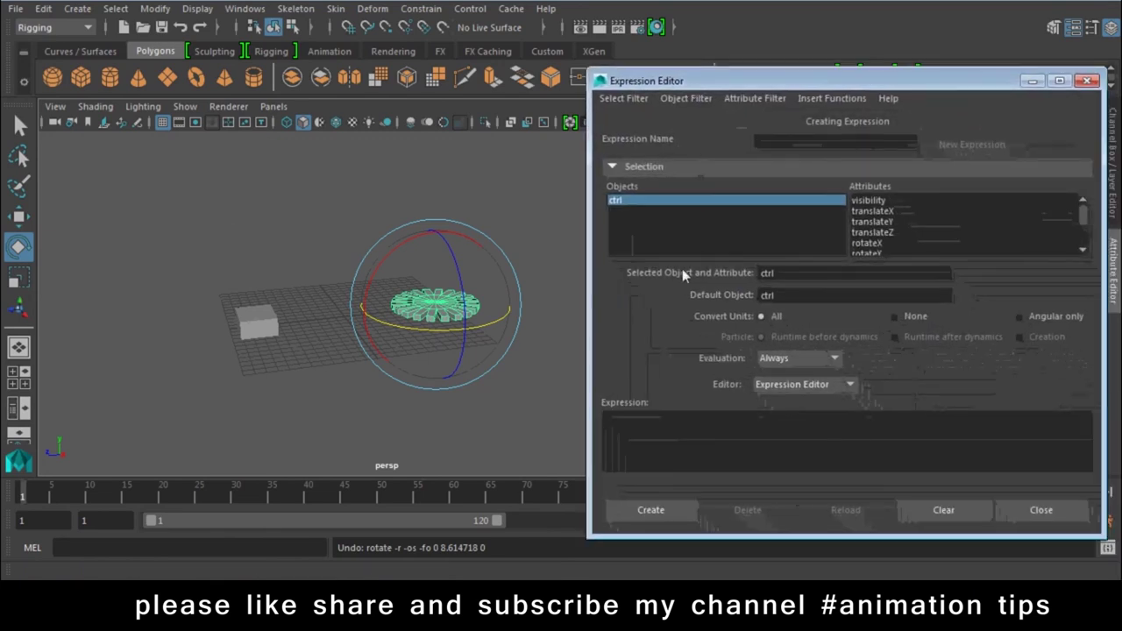
# Edit the note to box.translateY=ctrl.rotateY/12; and go back to Maya.
pyautogui.scroll(-2, 418, 509)
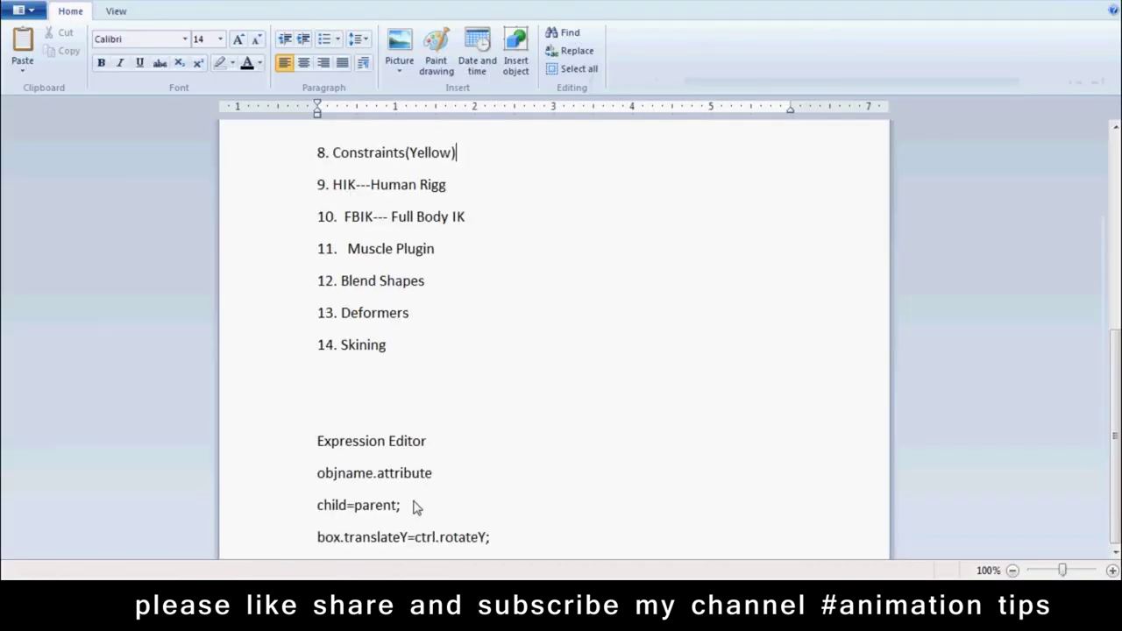
pyautogui.click(488, 537)
pyautogui.write('/12')
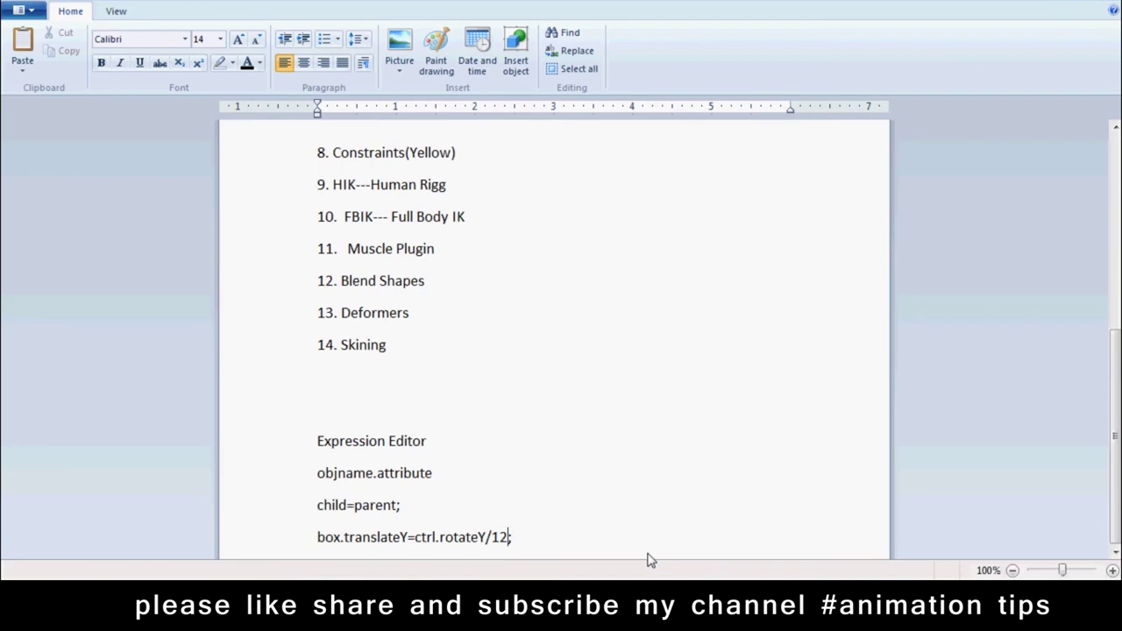
pyautogui.doubleClick(489, 541)
pyautogui.click(491, 541)
pyautogui.press('BackSpace')
pyautogui.write('*')
pyautogui.press('BackSpace')
pyautogui.write('/')
pyautogui.click(466, 548)
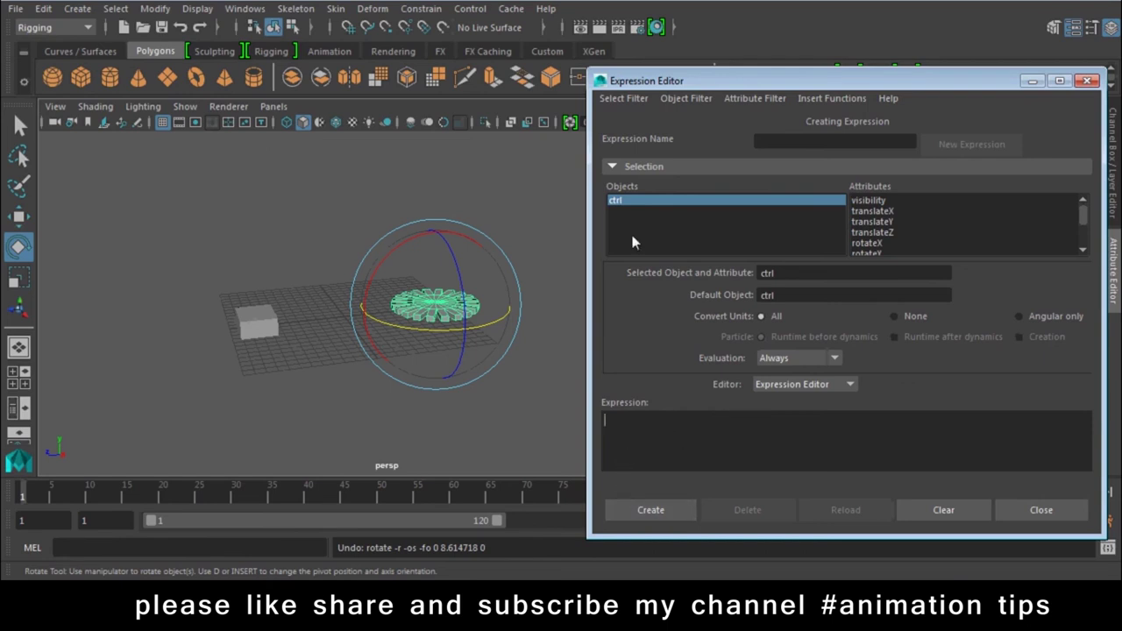
# Load expression1 by expression name, change it to divide by 10, and test with the gear.
pyautogui.click(620, 99)
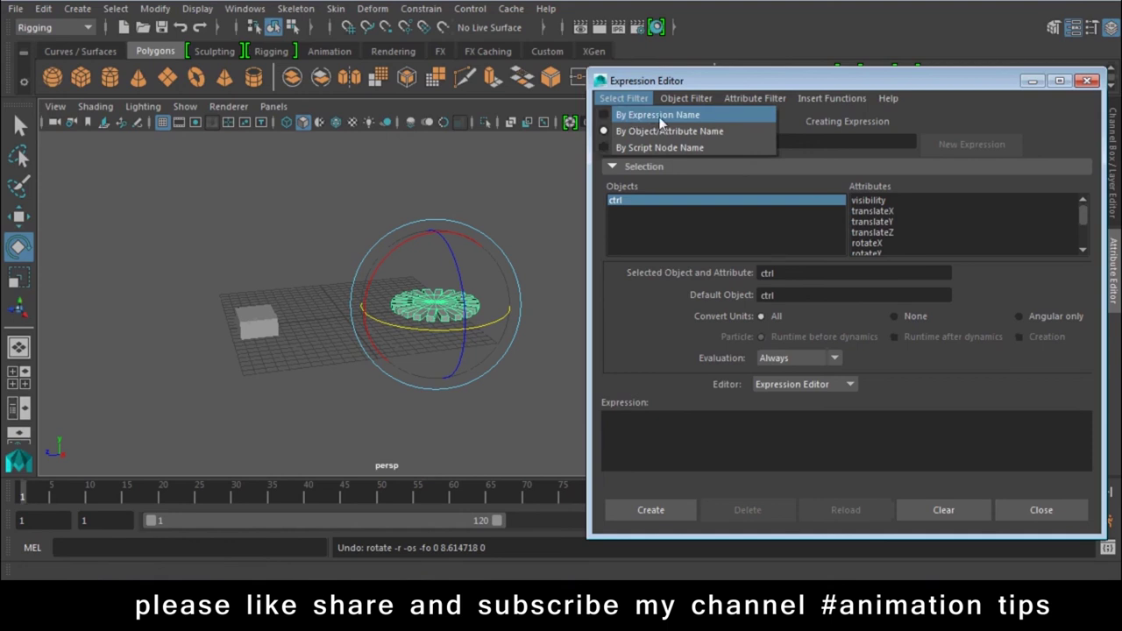
pyautogui.click(659, 117)
pyautogui.click(633, 201)
pyautogui.click(757, 420)
pyautogui.write('/10')
pyautogui.click(651, 510)
pyautogui.moveTo(429, 333)
pyautogui.mouseDown()
pyautogui.moveTo(499, 335)
pyautogui.moveTo(376, 317)
pyautogui.moveTo(522, 326)
pyautogui.mouseUp()
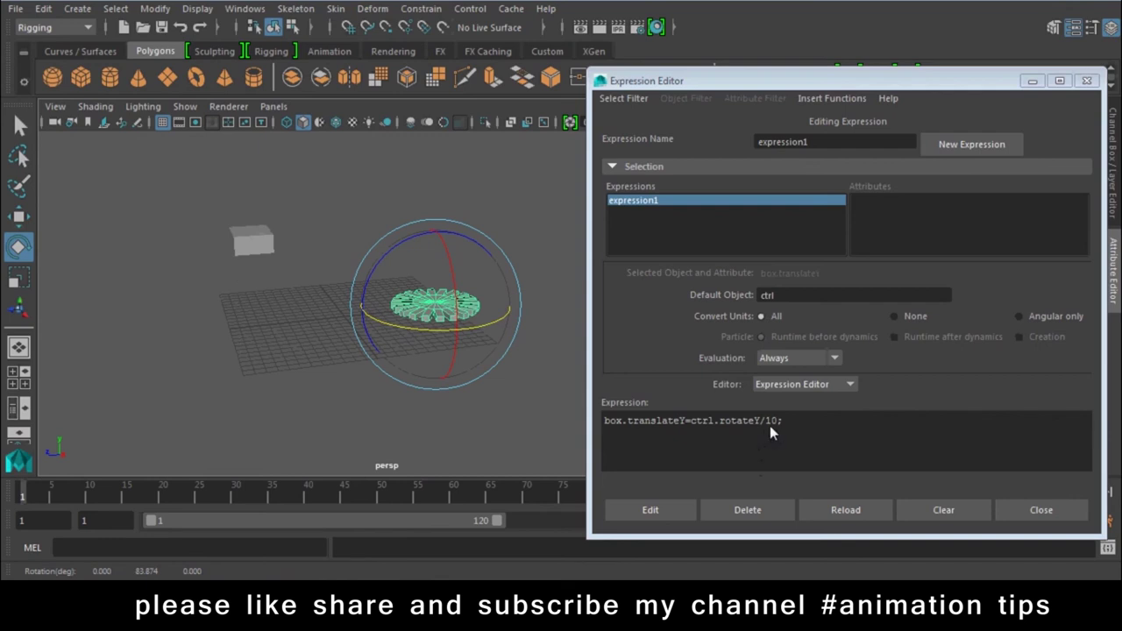
# Change the divisor to 50, apply it, and rotate the gear to confirm the slower rise.
pyautogui.moveTo(770, 425); pyautogui.dragTo(765, 424)
pyautogui.write('5')
pyautogui.click(661, 512)
pyautogui.moveTo(411, 334)
pyautogui.mouseDown()
pyautogui.moveTo(410, 348)
pyautogui.moveTo(352, 329)
pyautogui.moveTo(516, 354)
pyautogui.moveTo(362, 345)
pyautogui.moveTo(424, 357)
pyautogui.moveTo(575, 347)
pyautogui.moveTo(303, 348)
pyautogui.mouseUp()
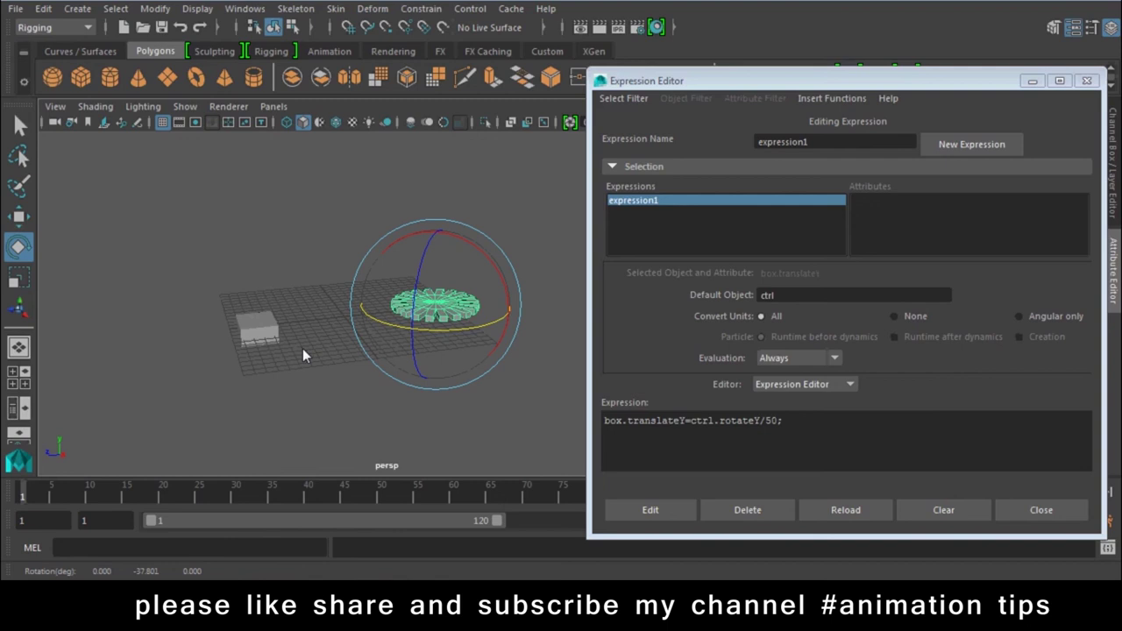